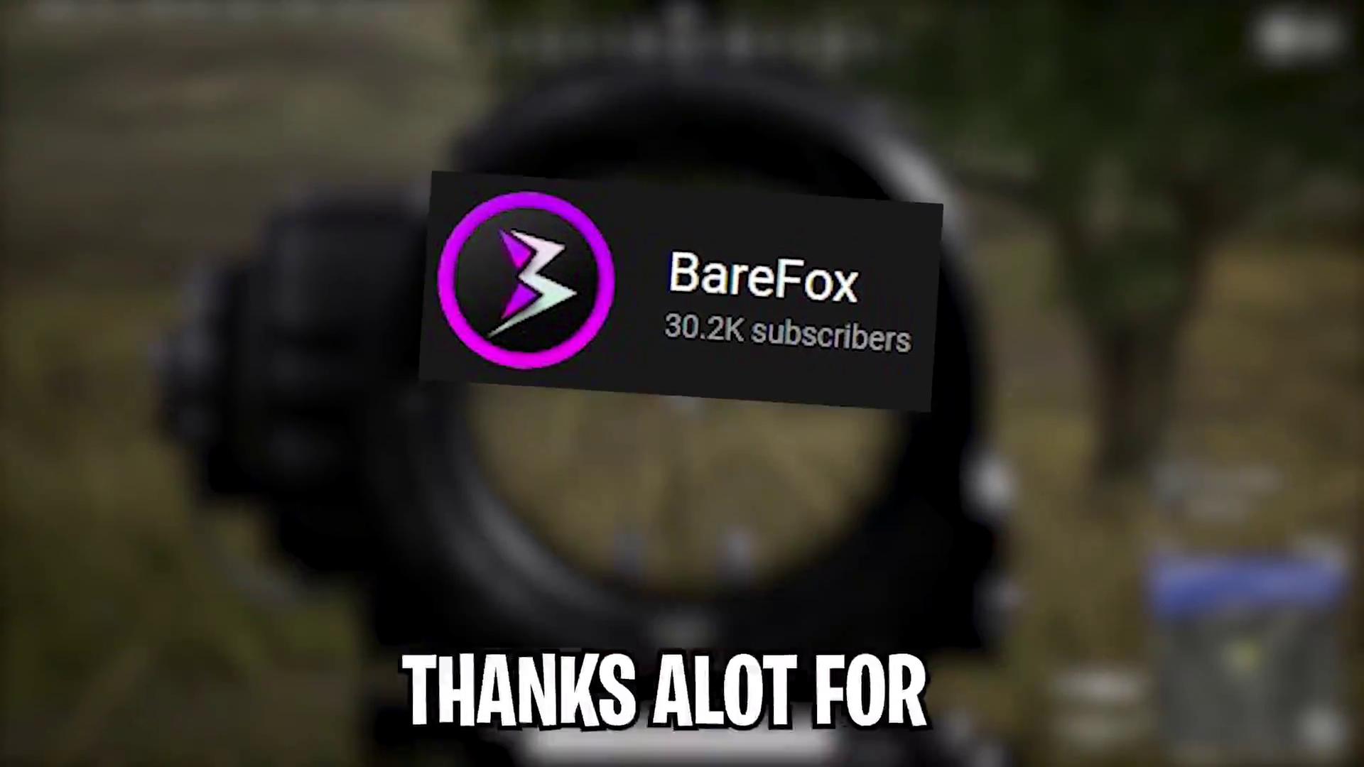
- Bring up System Protection and review drive C:'s protection settings without changing them
{"action": "key", "text": "r"}
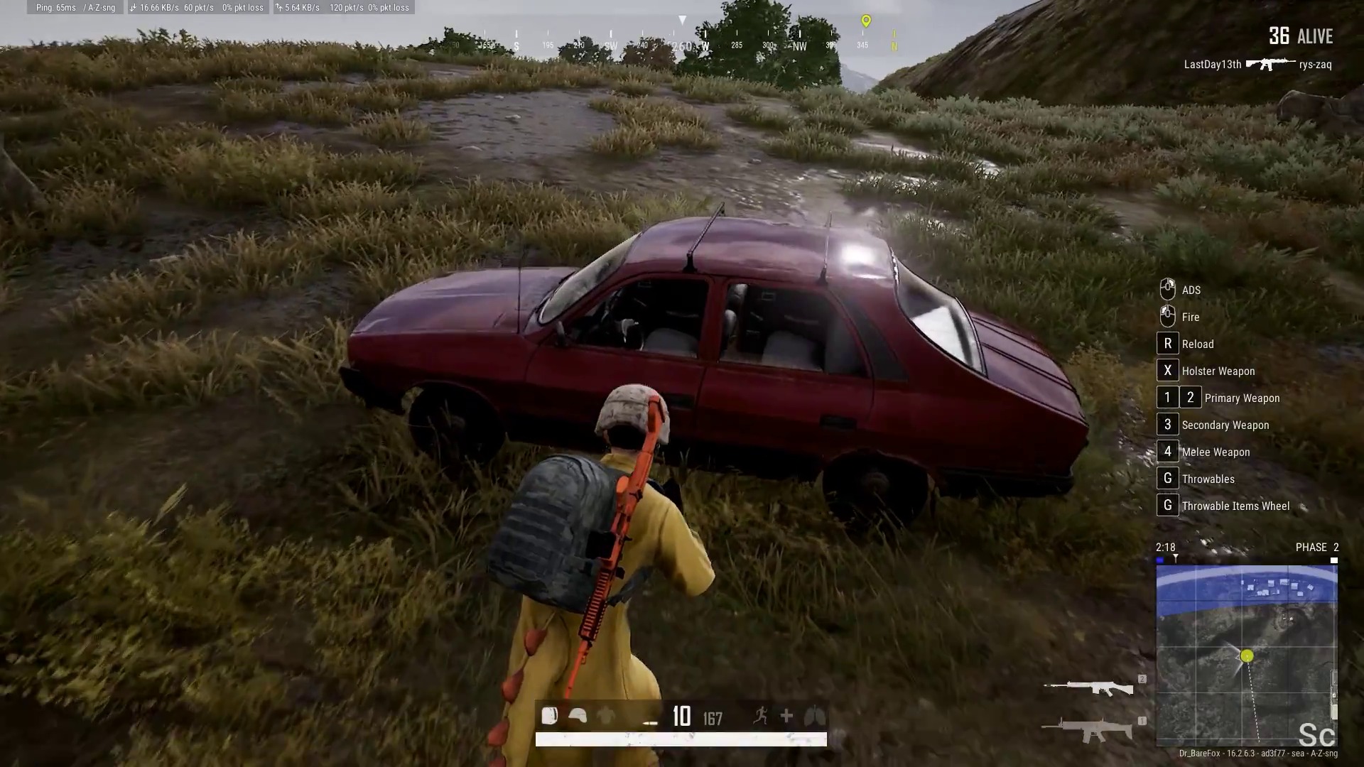
{"action": "key", "text": "f"}
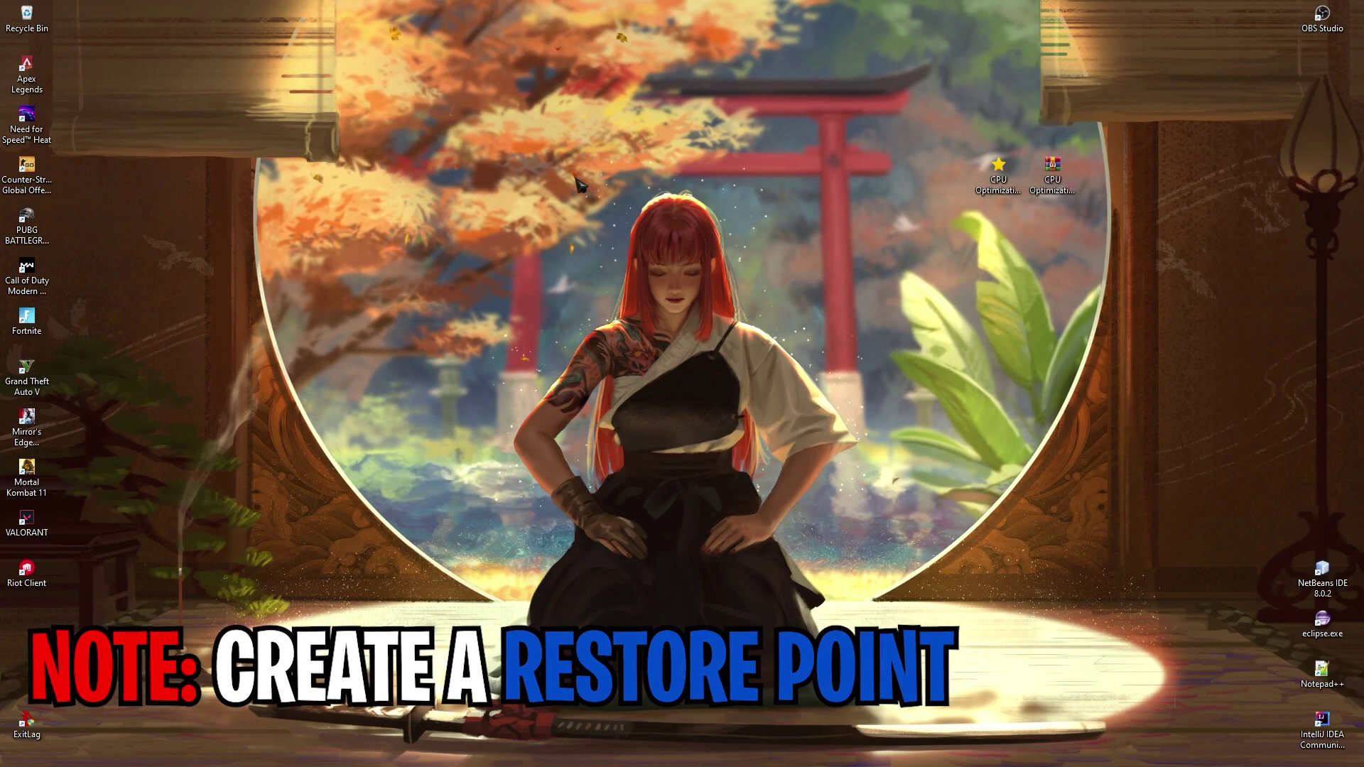
{"action": "key", "text": "super"}
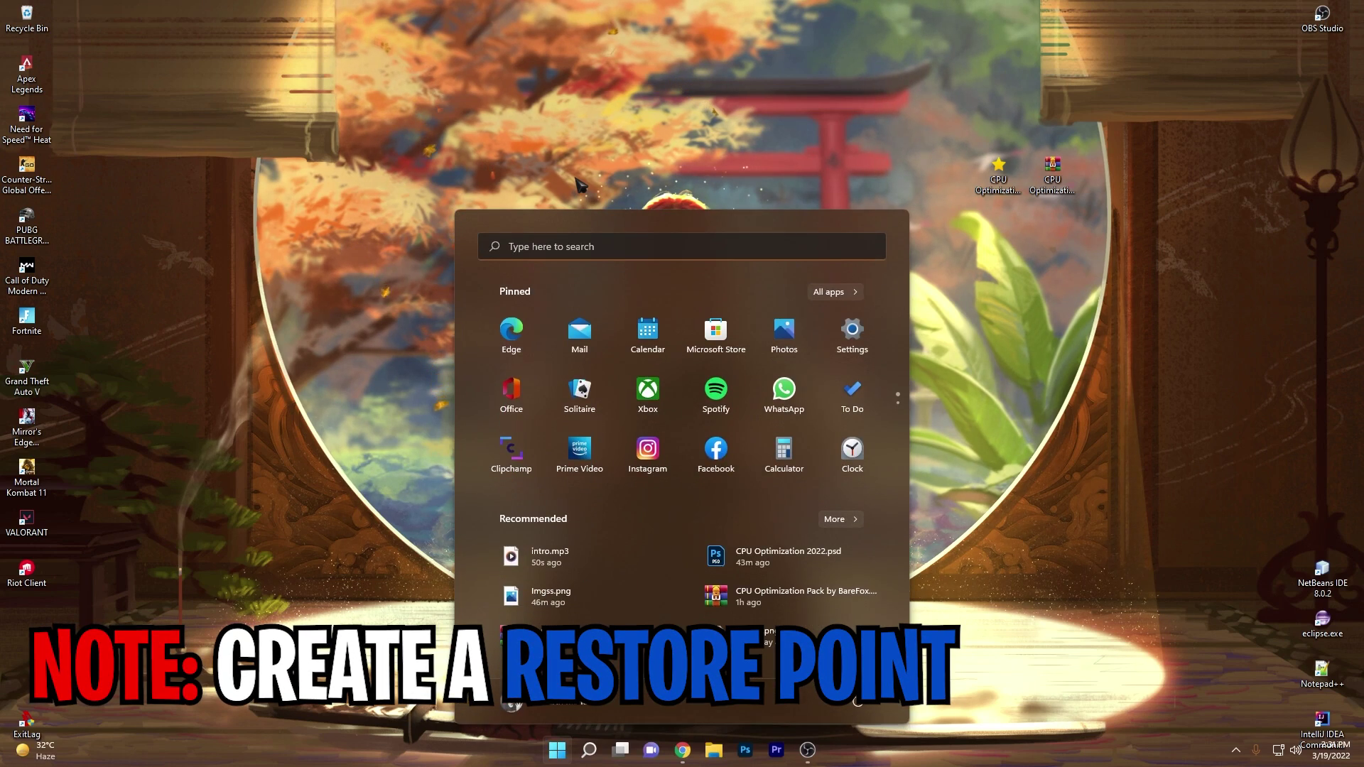
{"action": "type", "text": "create"}
{"action": "key", "text": "Return"}
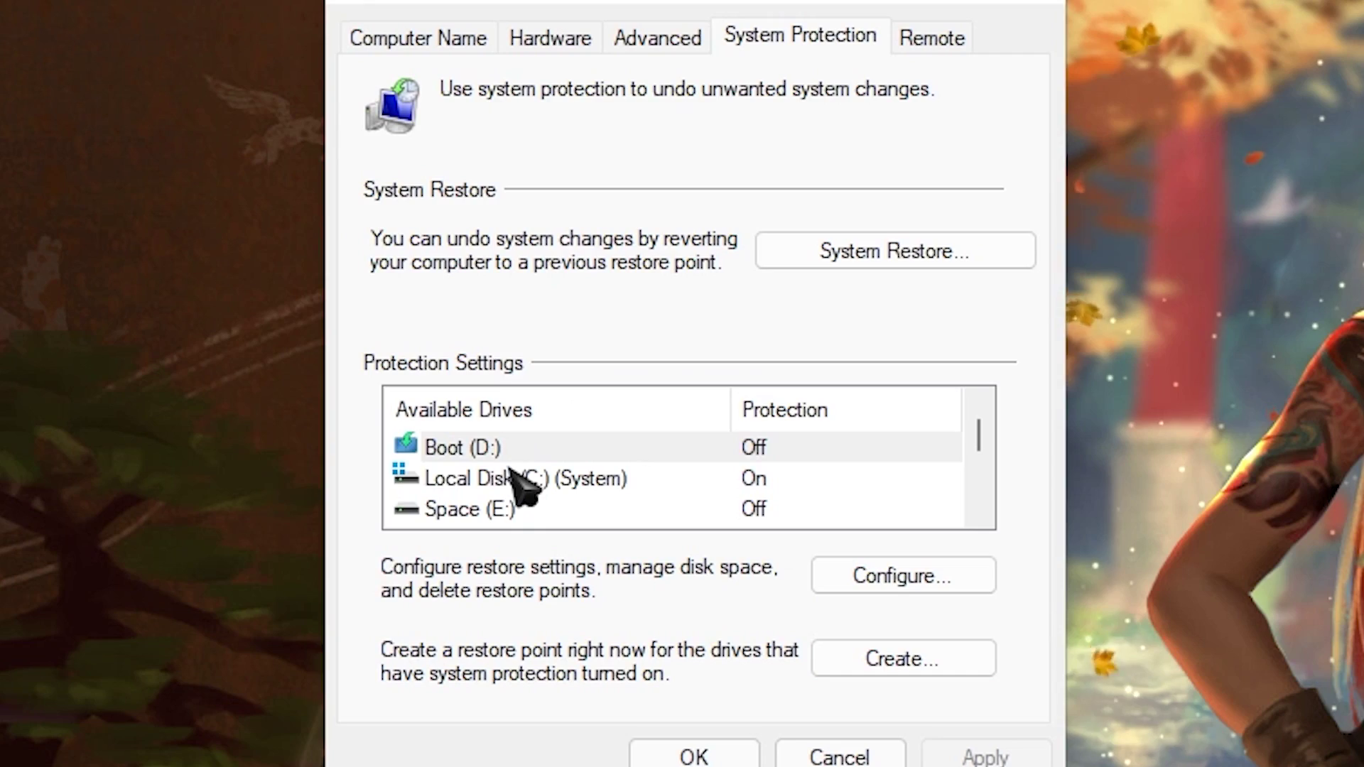
{"action": "left_click", "coordinate": [510, 477]}
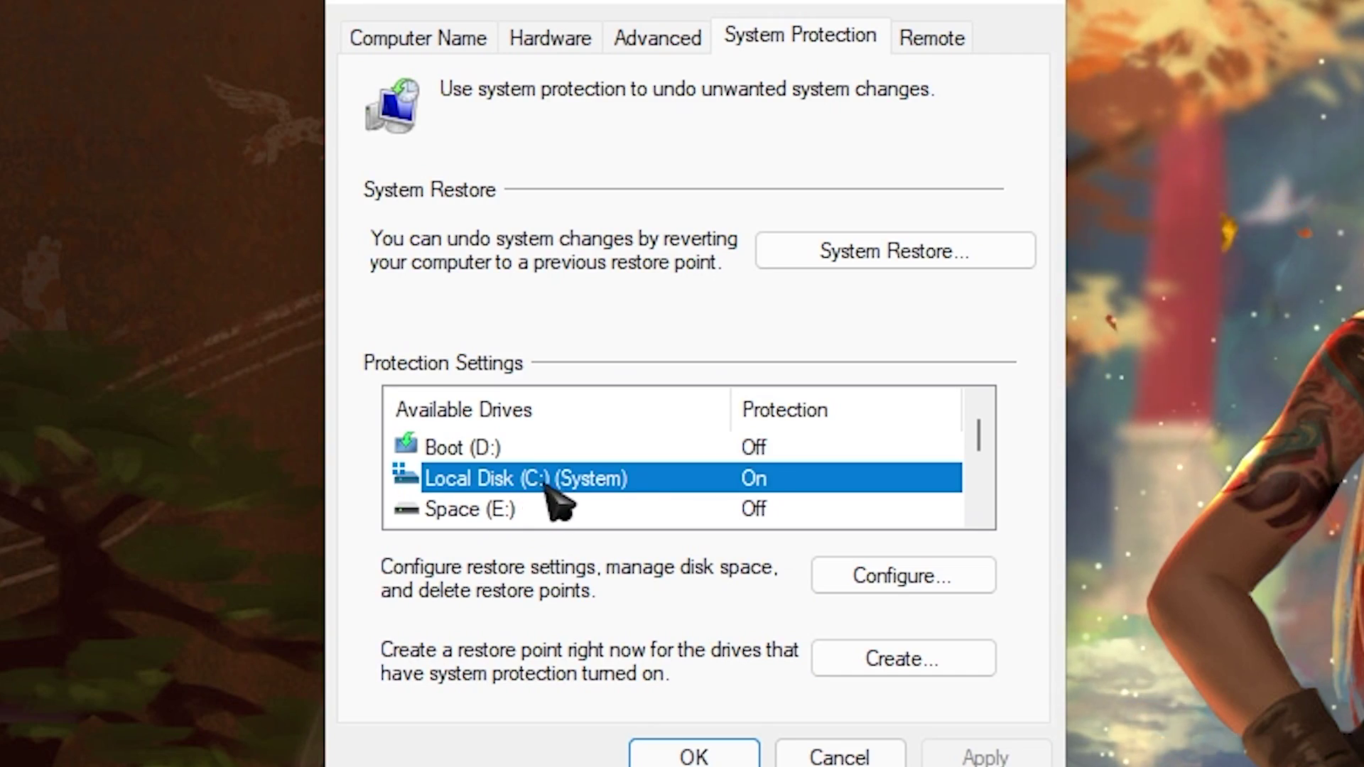
{"action": "left_click", "coordinate": [927, 574]}
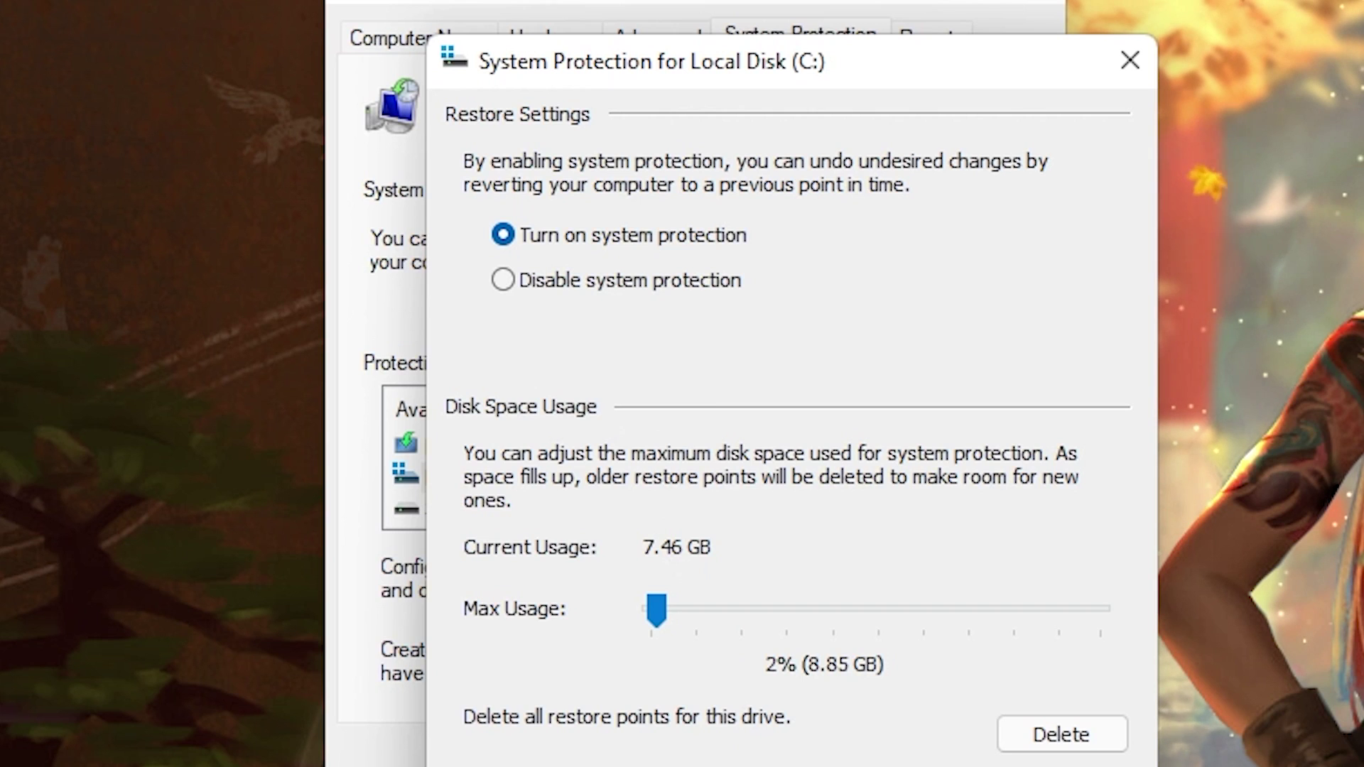
{"action": "key", "text": "Return"}
- Create a restore point named 'CPU Optimization' and close System Properties
{"action": "left_click", "coordinate": [905, 661]}
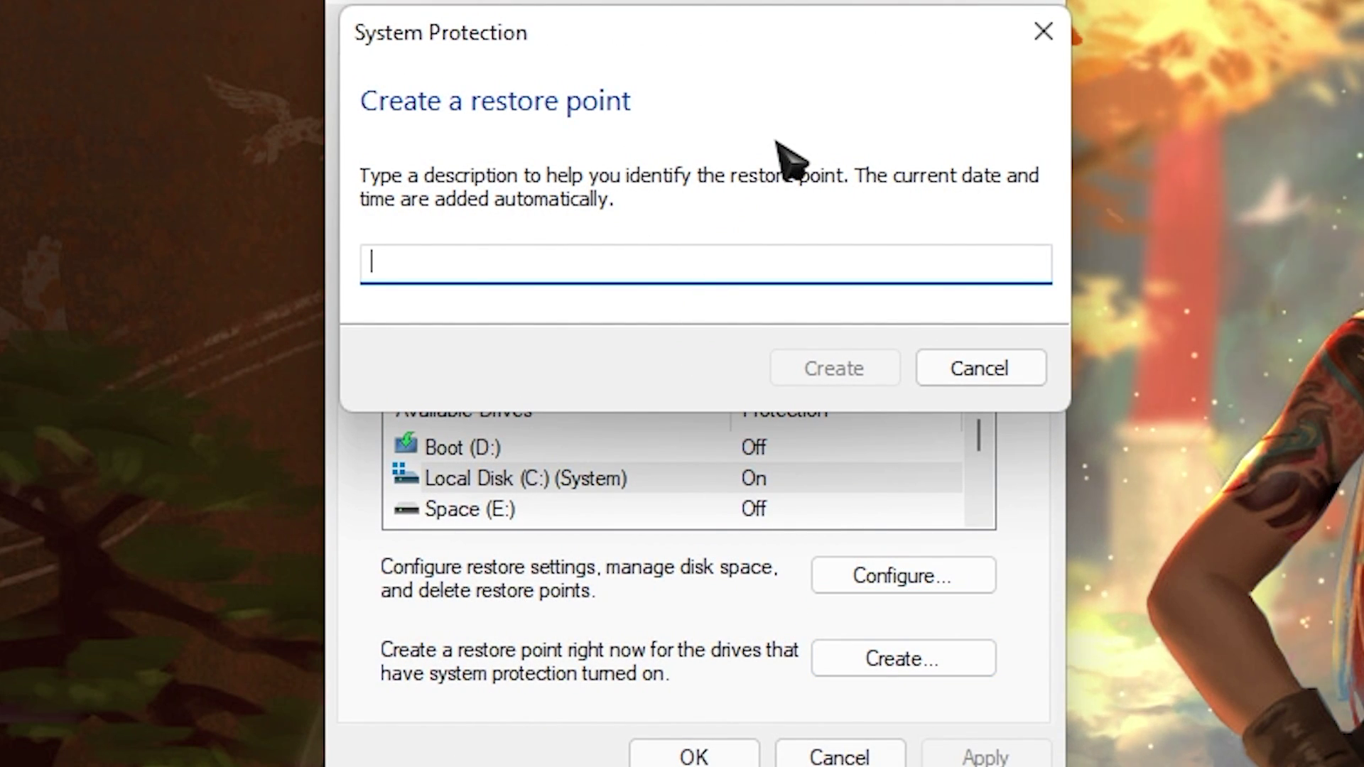
{"action": "type", "text": "CPU Optimization"}
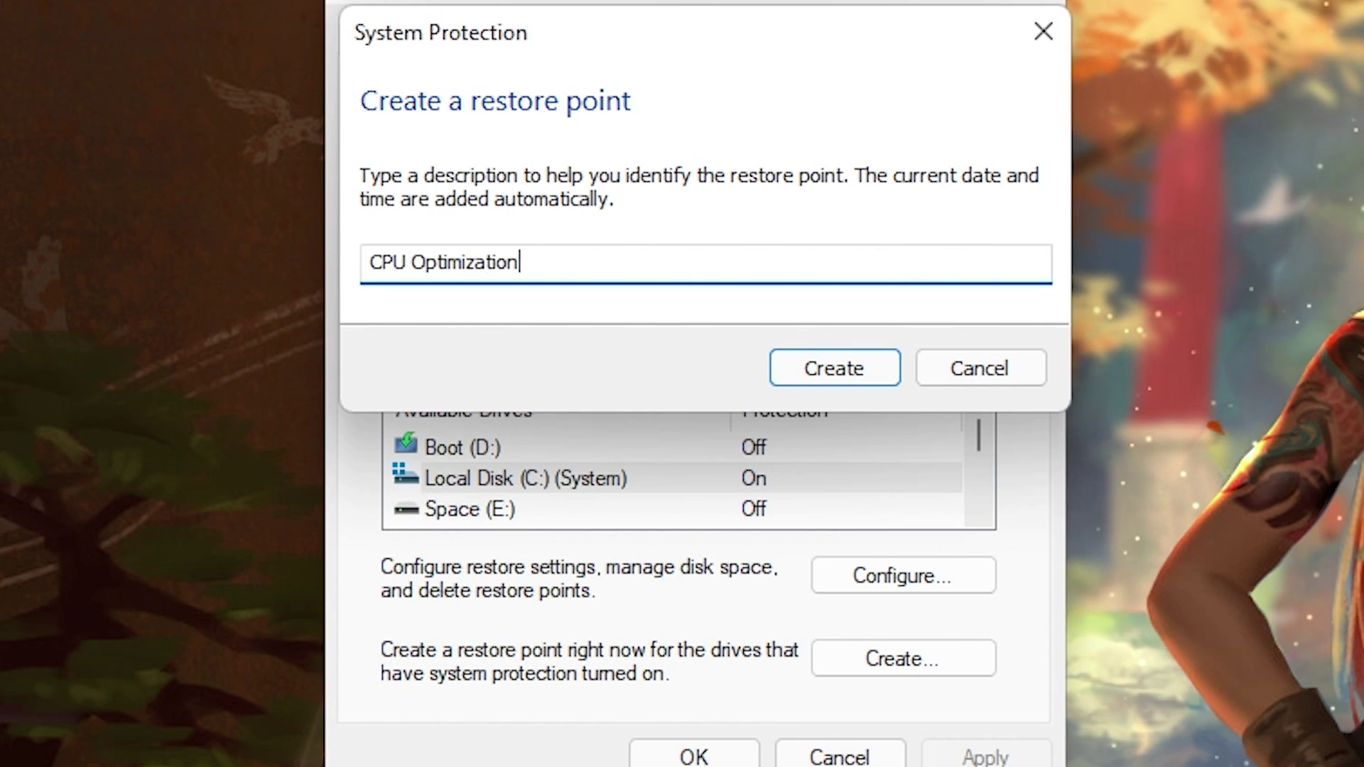
{"action": "key", "text": "Return"}
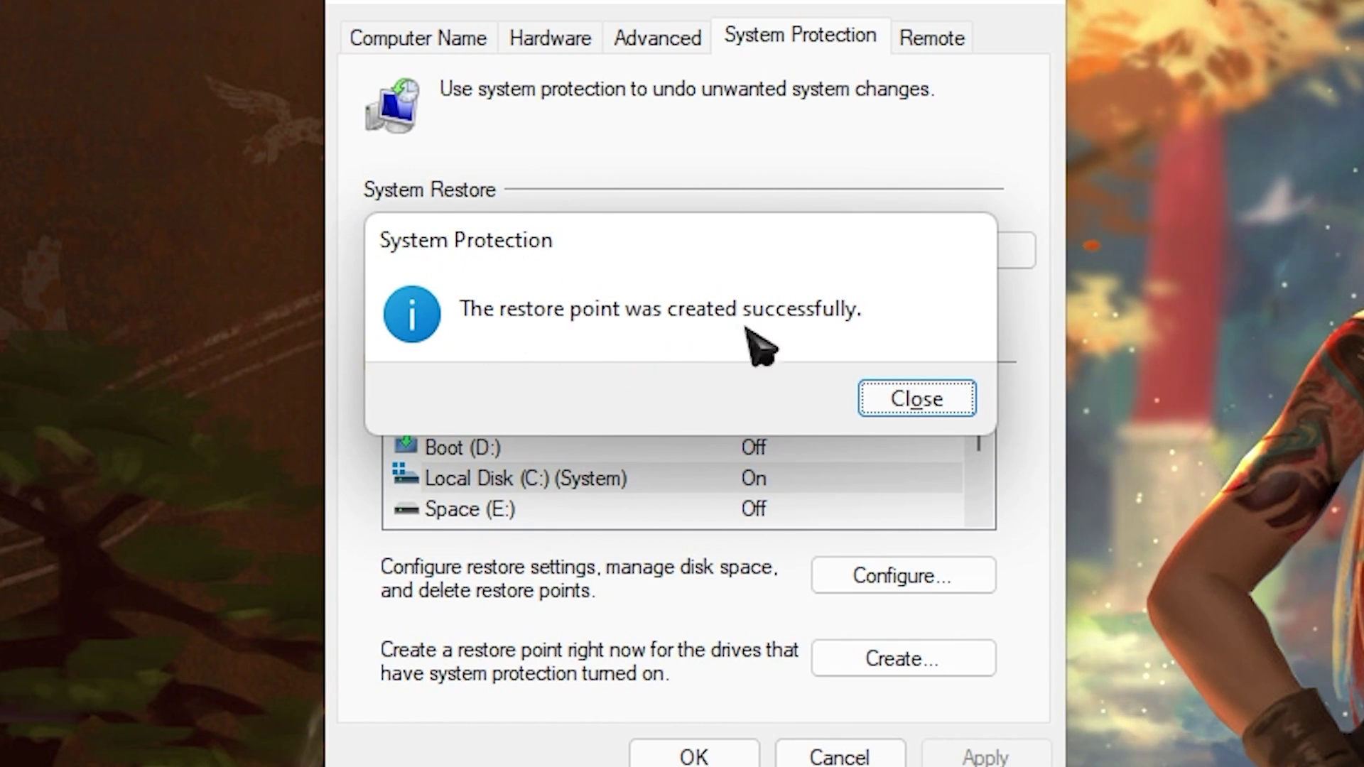
{"action": "left_click", "coordinate": [934, 410]}
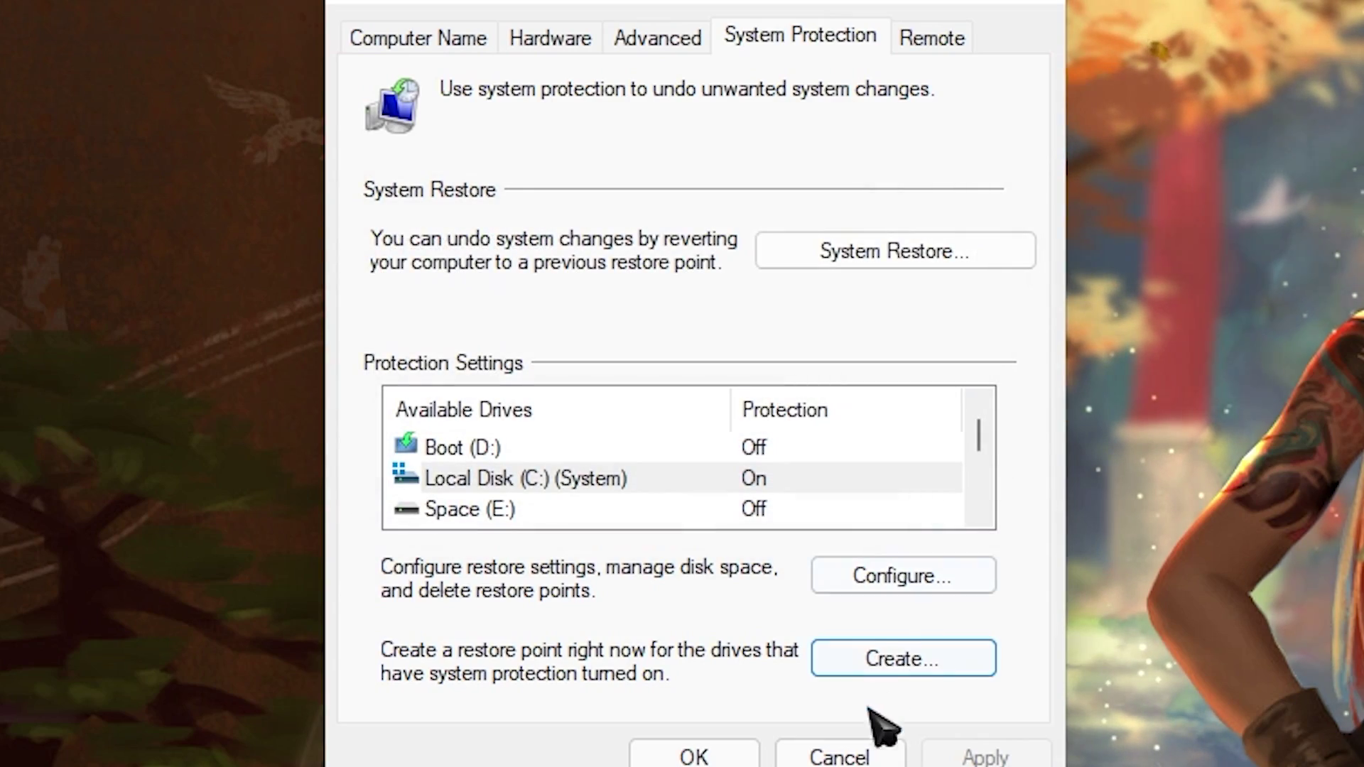
{"action": "left_click", "coordinate": [840, 755]}
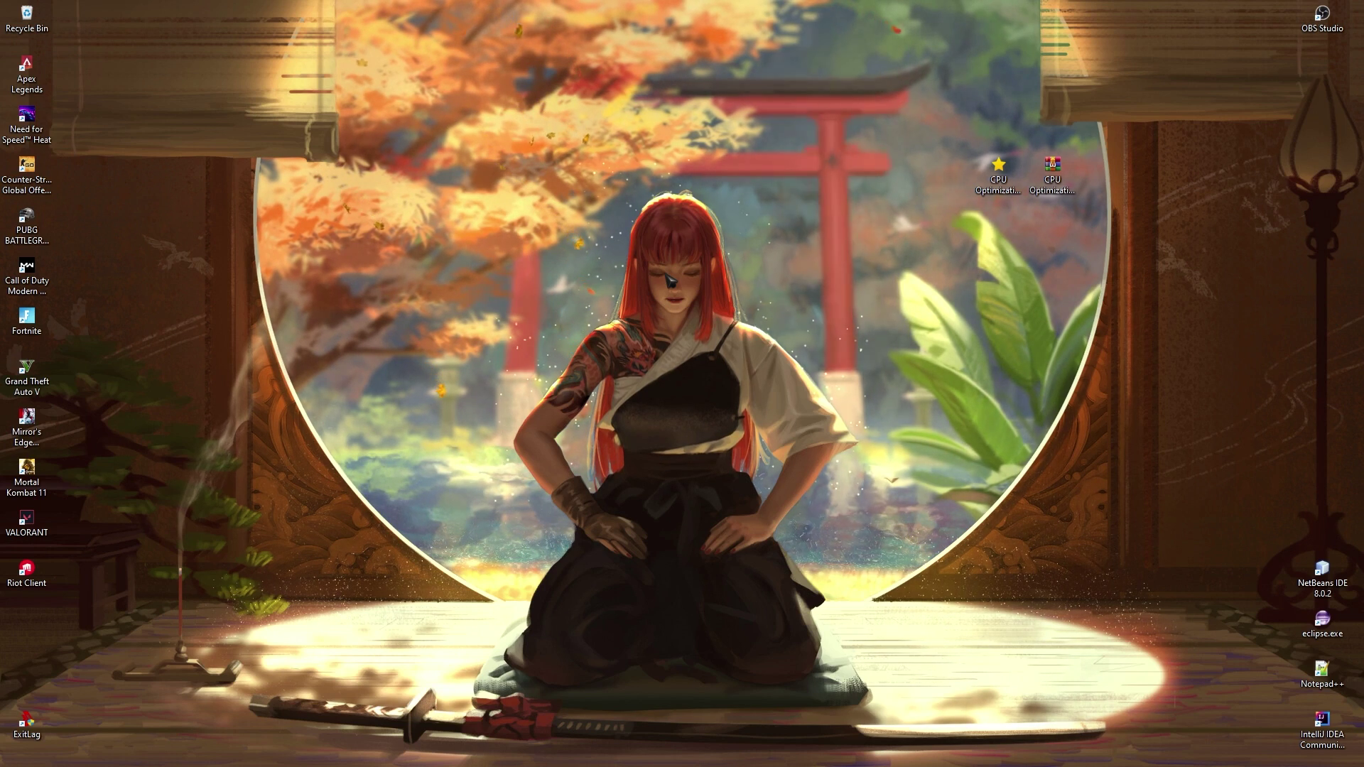
- Bring up the Startup apps settings page and look over the startup entries
{"action": "key", "text": "super"}
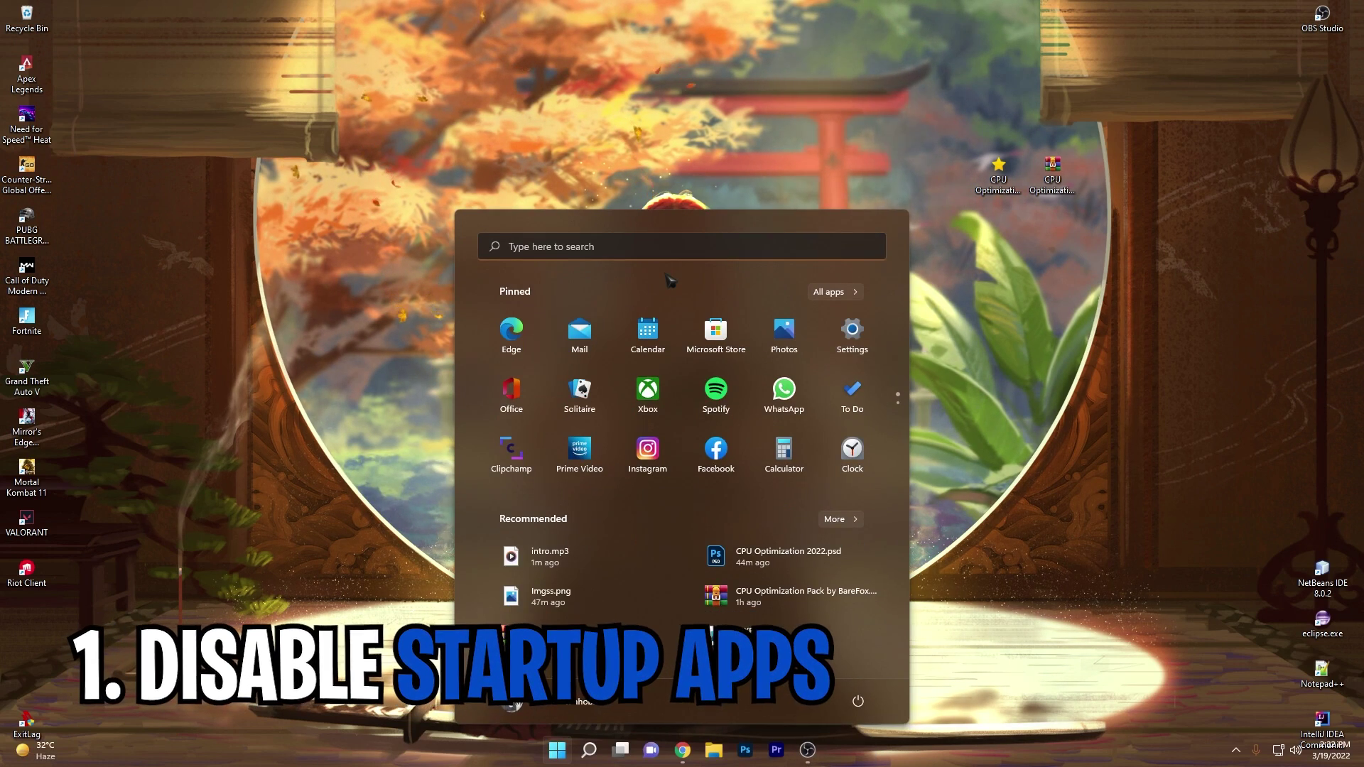
{"action": "type", "text": "start"}
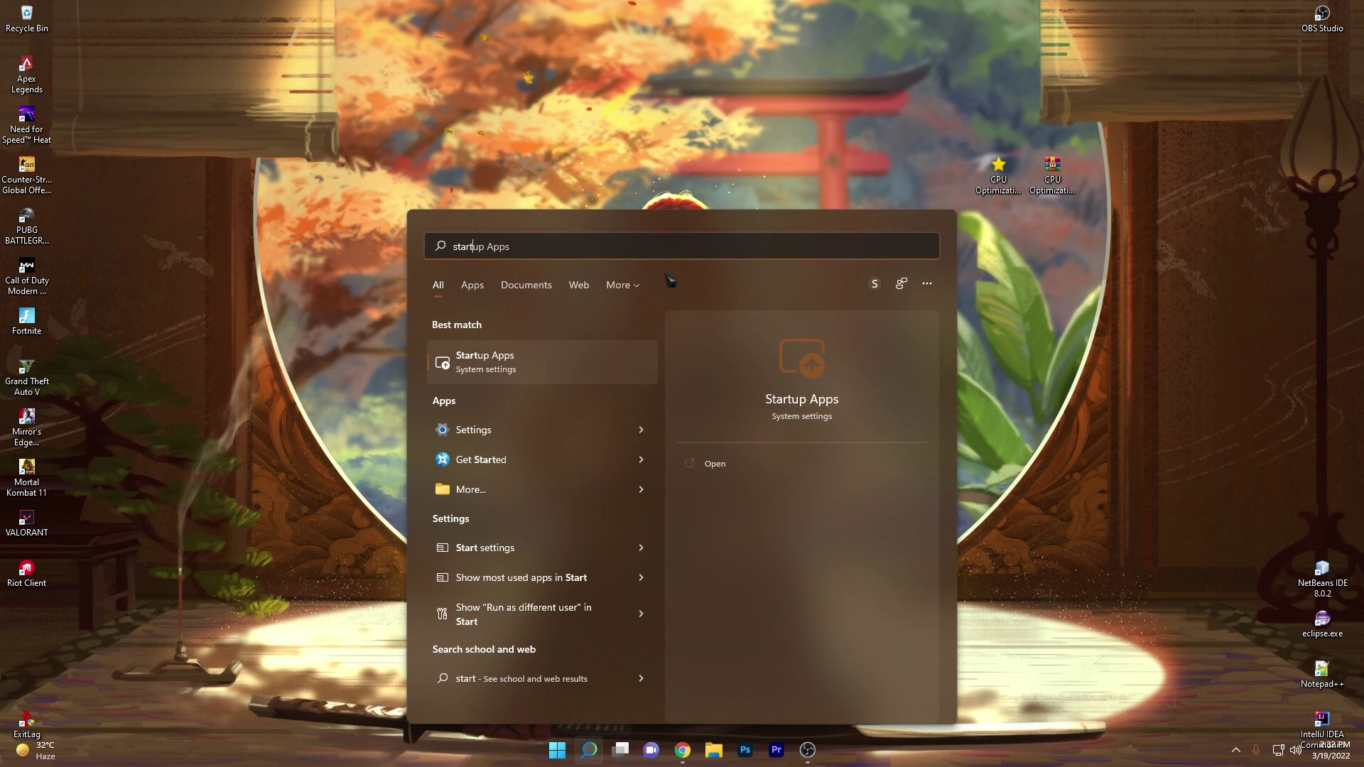
{"action": "key", "text": "Return"}
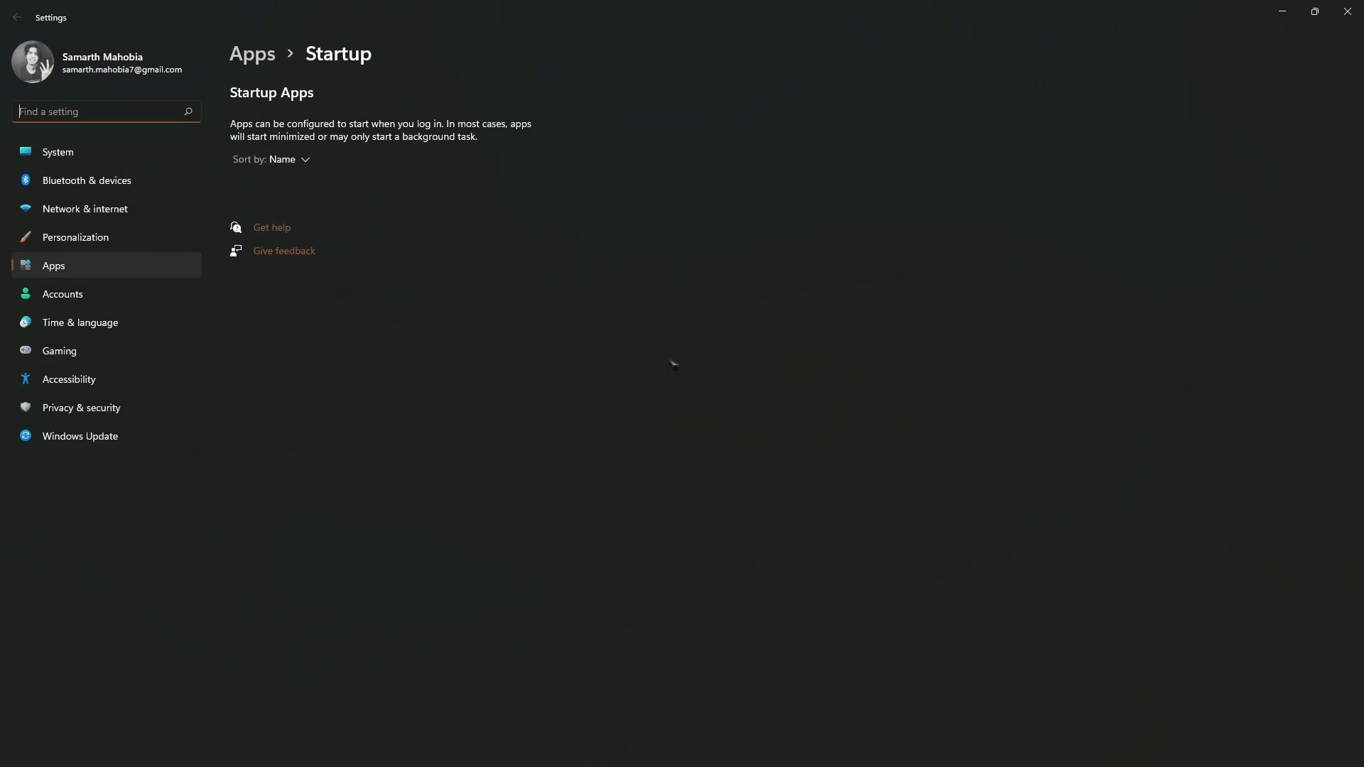
{"action": "scroll", "coordinate": [377, 341], "scroll_direction": "down", "scroll_amount": 8}
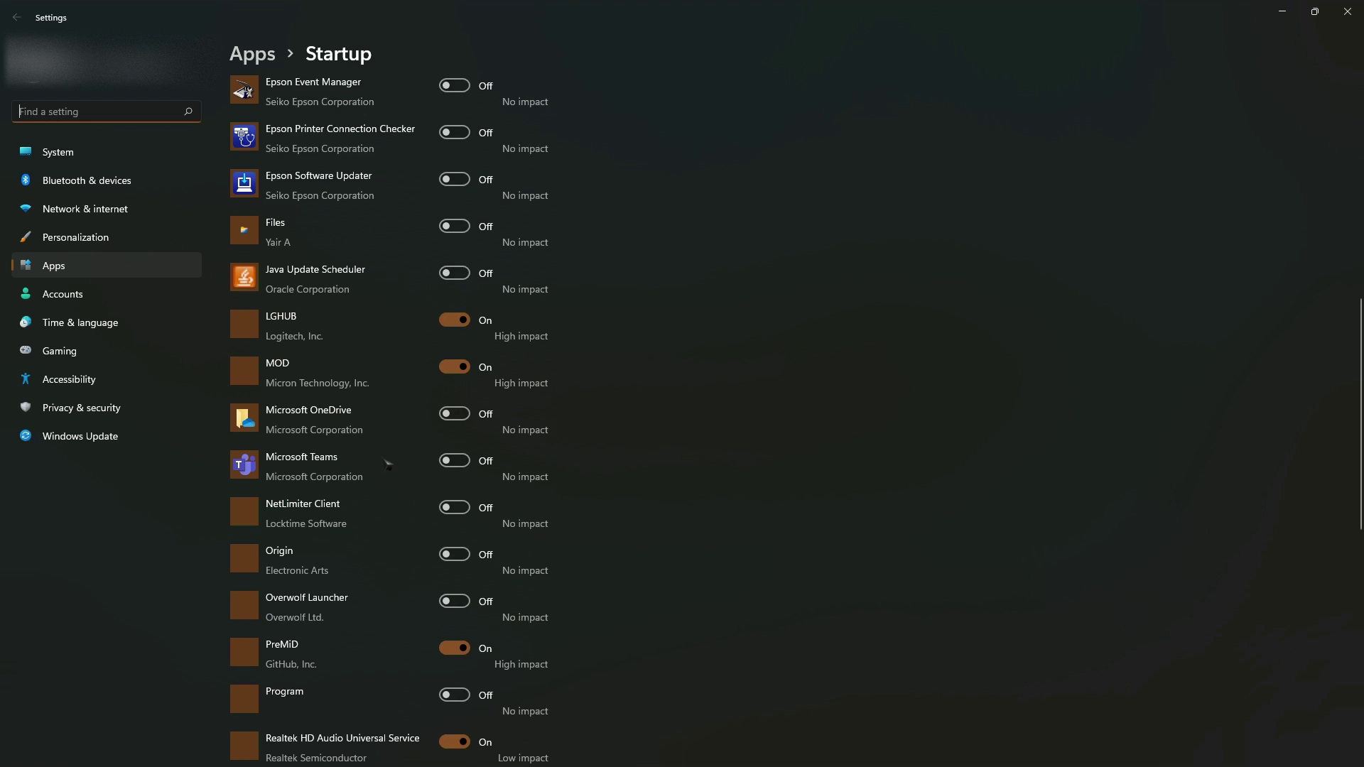
{"action": "scroll", "coordinate": [387, 465], "scroll_direction": "up", "scroll_amount": 8}
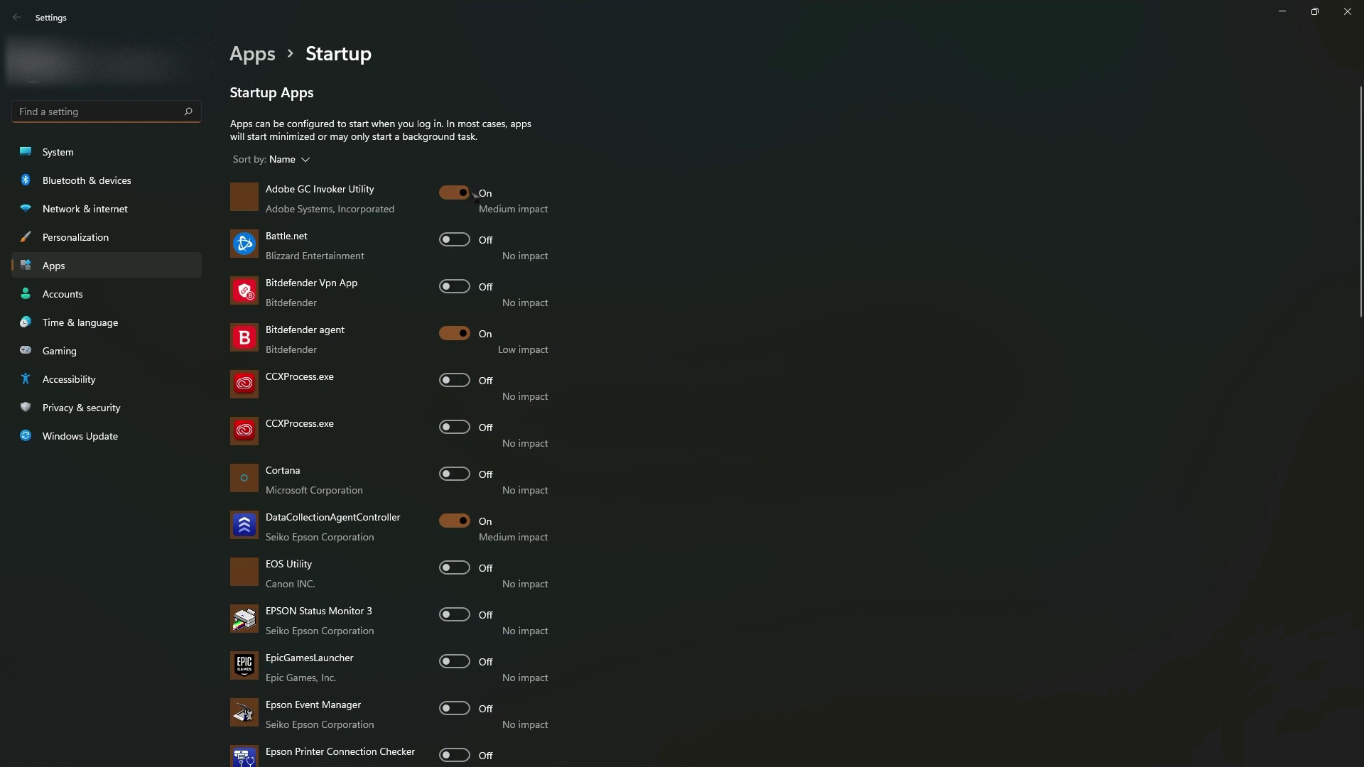
{"action": "scroll", "coordinate": [467, 254], "scroll_direction": "down", "scroll_amount": 3}
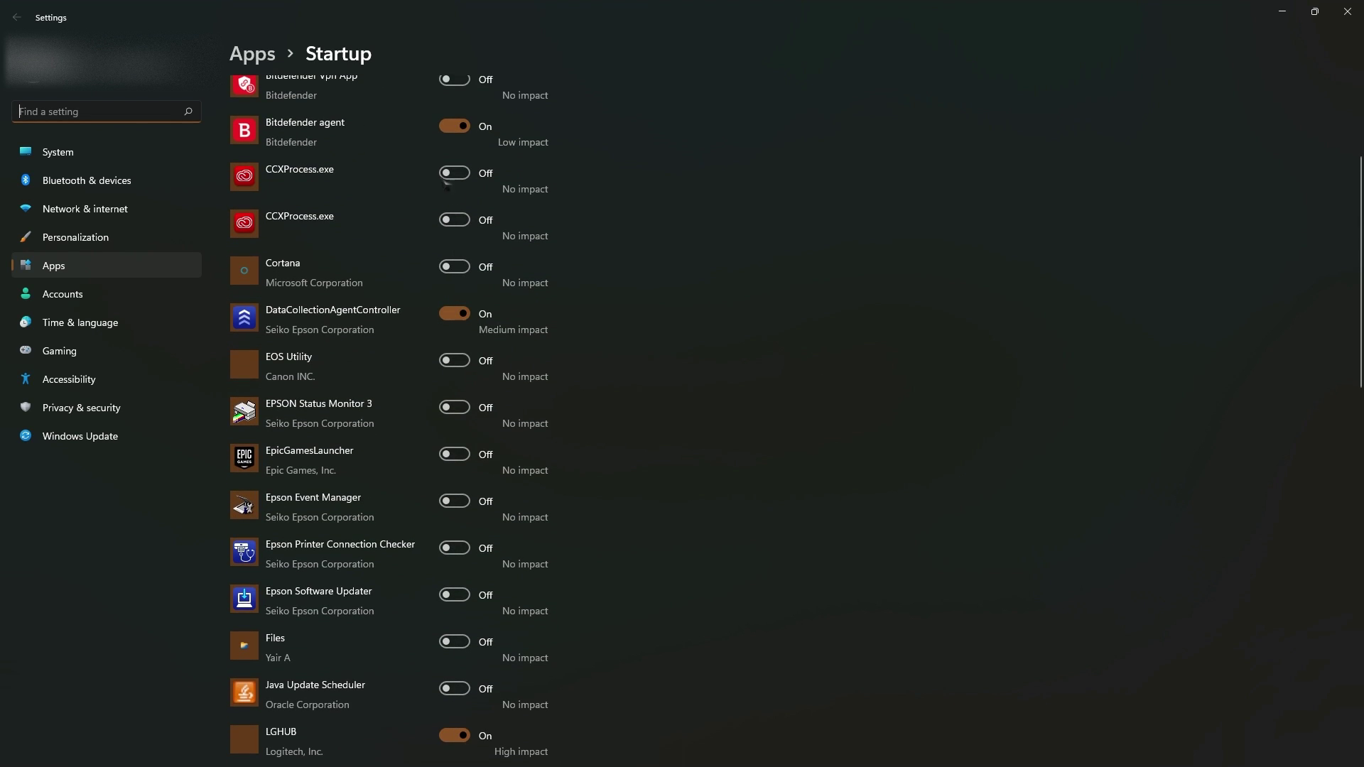
{"action": "scroll", "coordinate": [496, 384], "scroll_direction": "up", "scroll_amount": 2}
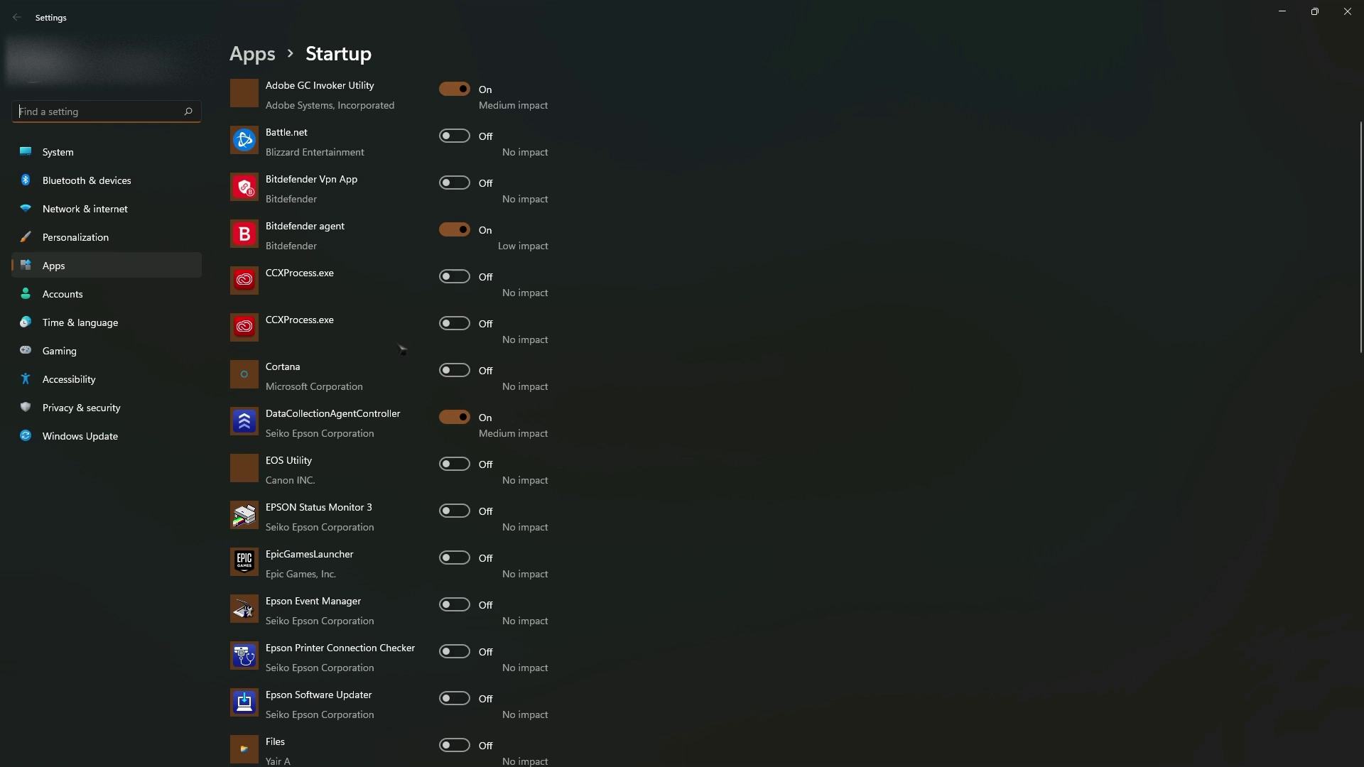
- Switch DataCollectionAgentController off at startup, check the list, and close Settings
{"action": "left_click", "coordinate": [452, 419]}
{"action": "scroll", "coordinate": [411, 348], "scroll_direction": "down", "scroll_amount": 7}
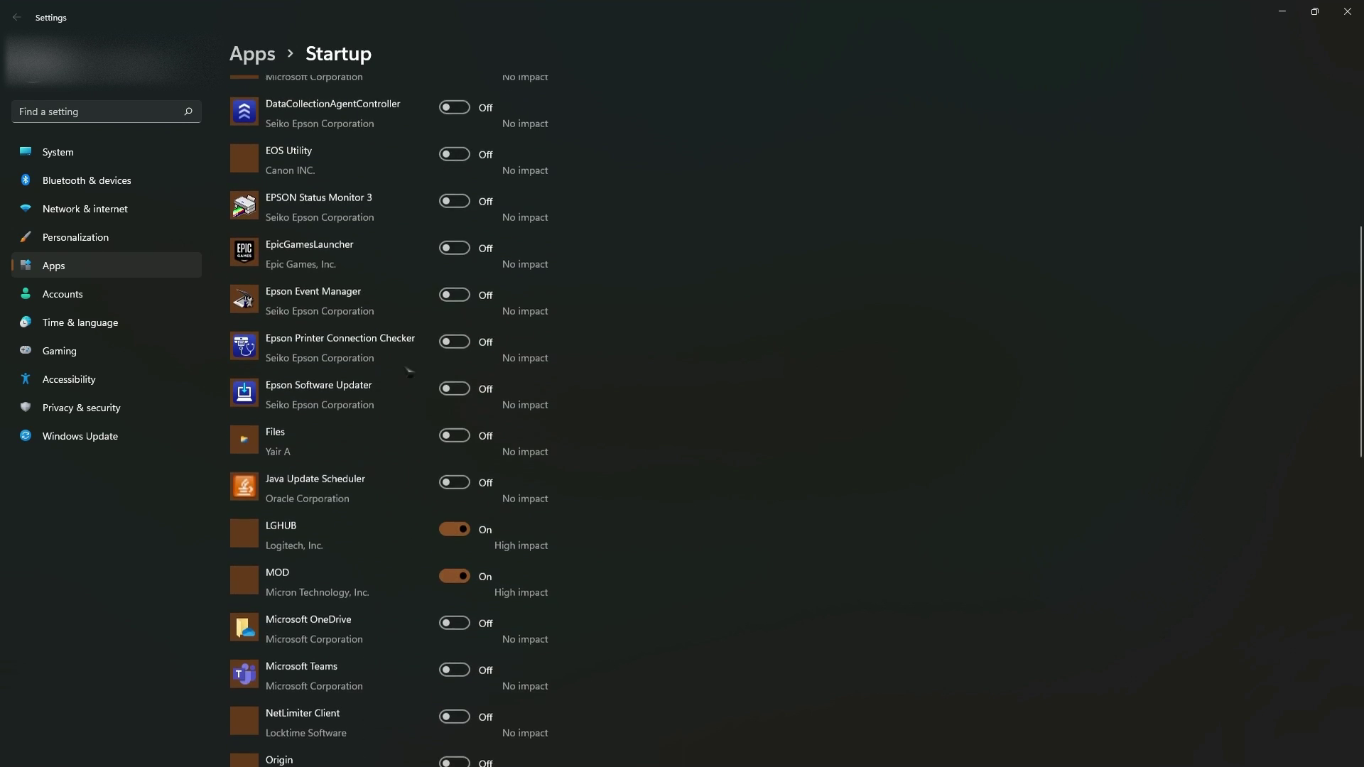
{"action": "scroll", "coordinate": [410, 348], "scroll_direction": "down", "scroll_amount": 3}
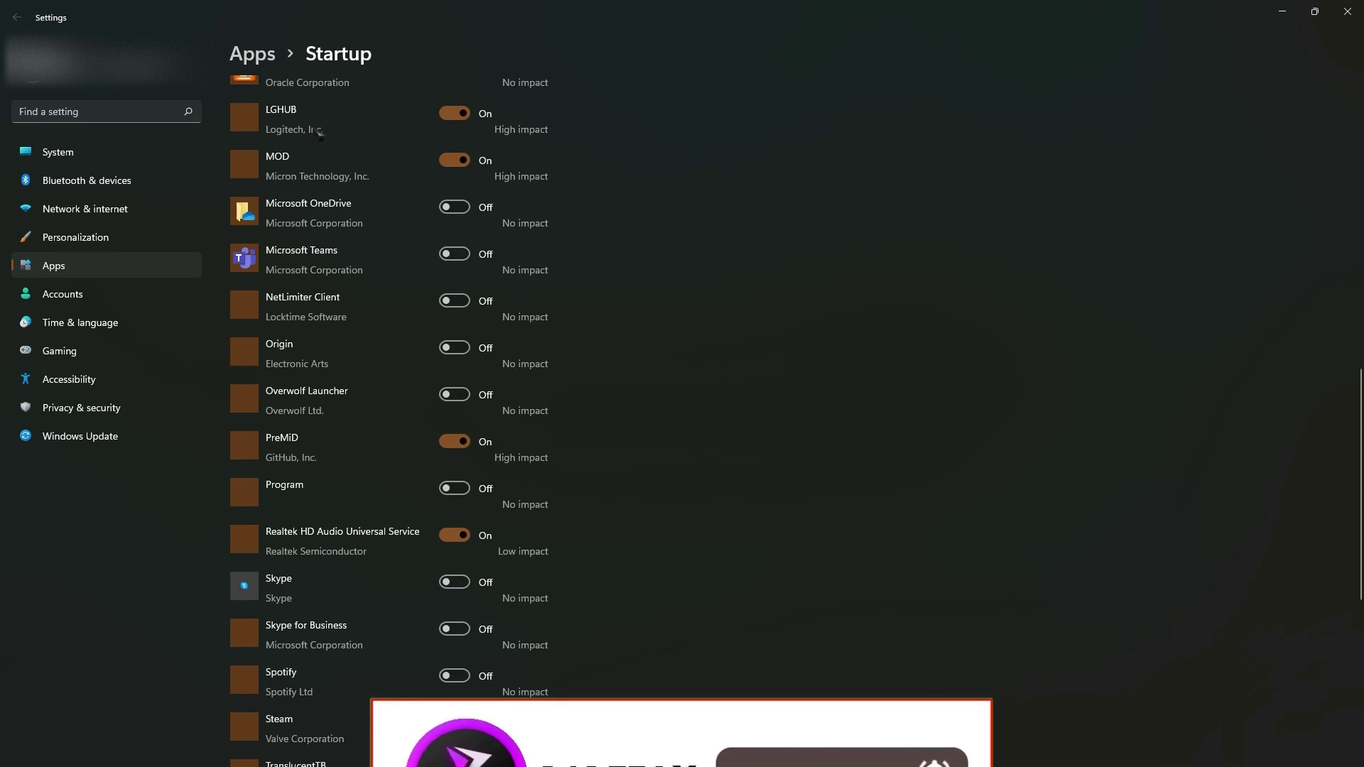
{"action": "scroll", "coordinate": [317, 493], "scroll_direction": "down", "scroll_amount": 2}
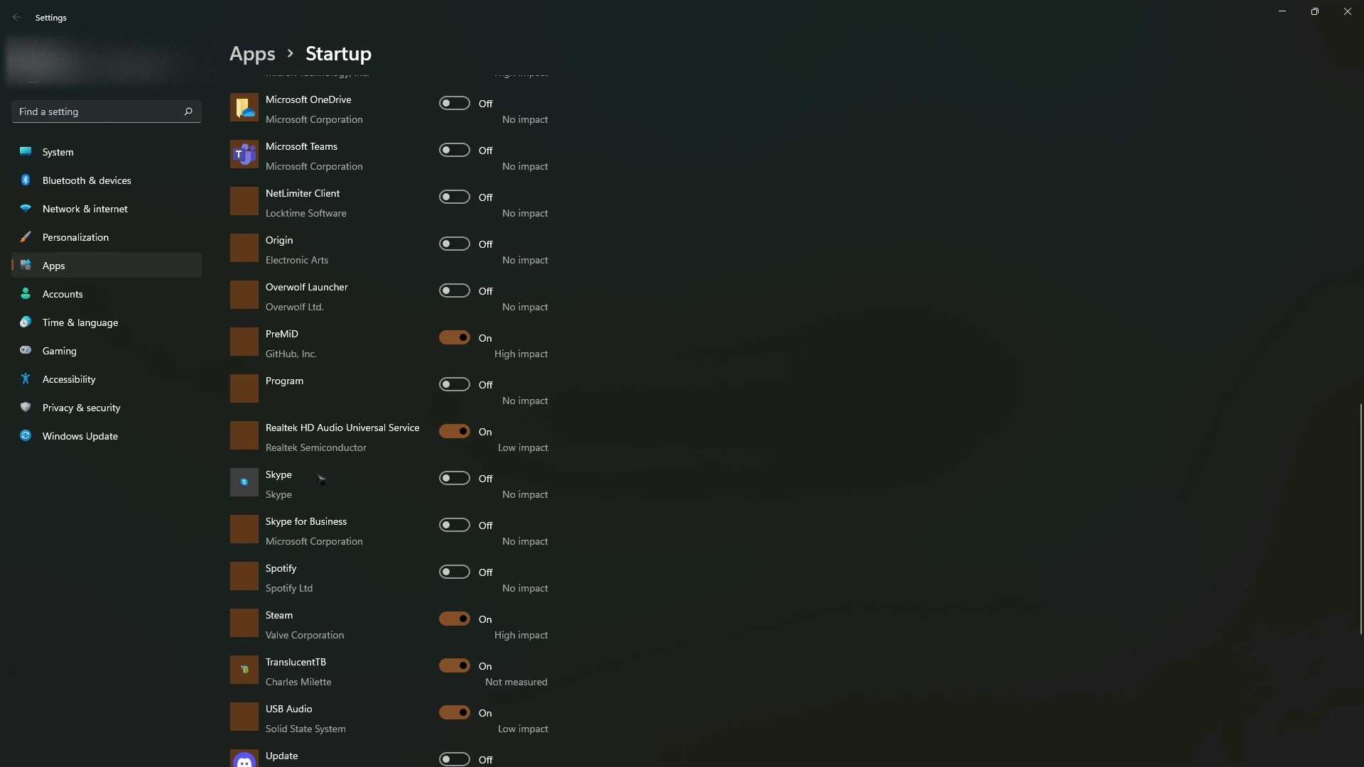
{"action": "scroll", "coordinate": [320, 480], "scroll_direction": "down", "scroll_amount": 3}
{"action": "scroll", "coordinate": [314, 556], "scroll_direction": "up", "scroll_amount": 15}
{"action": "left_click", "coordinate": [1348, 11]}
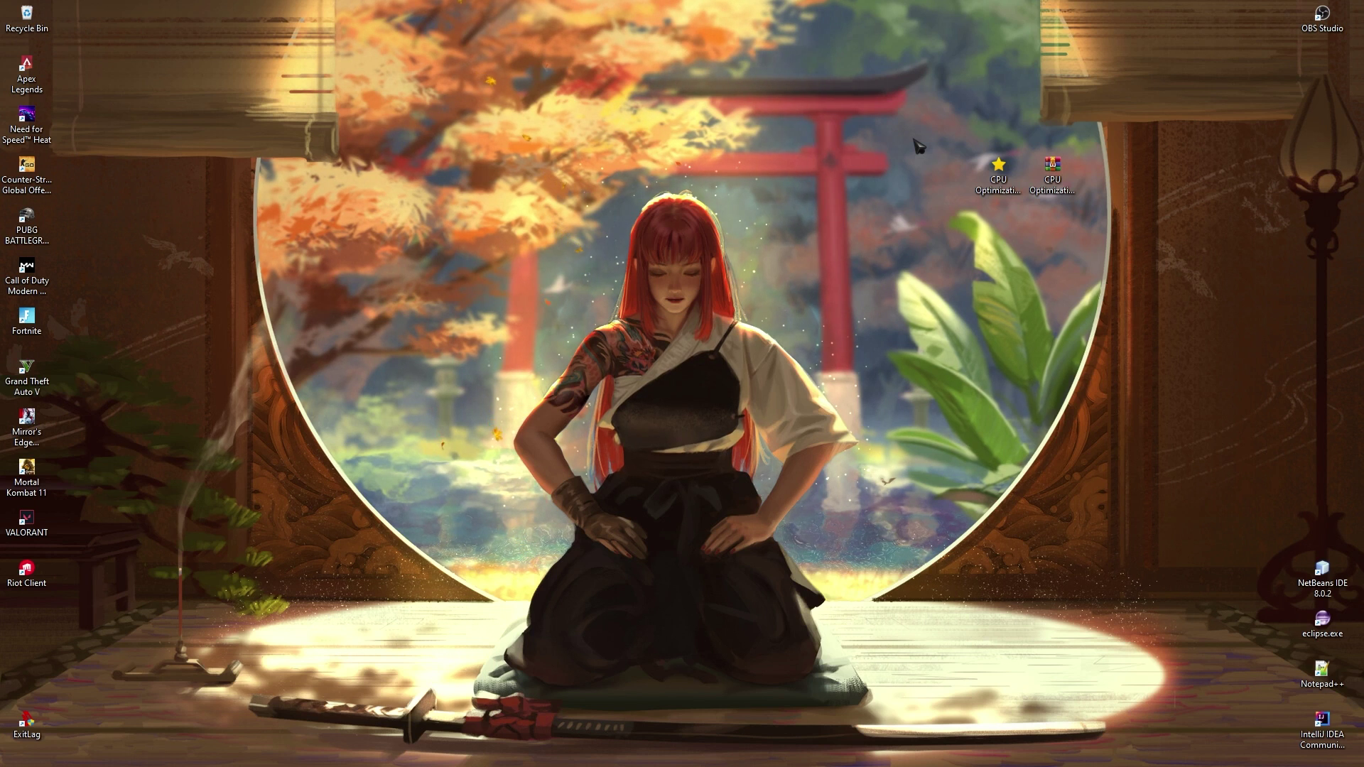
{"action": "key", "text": "ctrl+shift+Escape"}
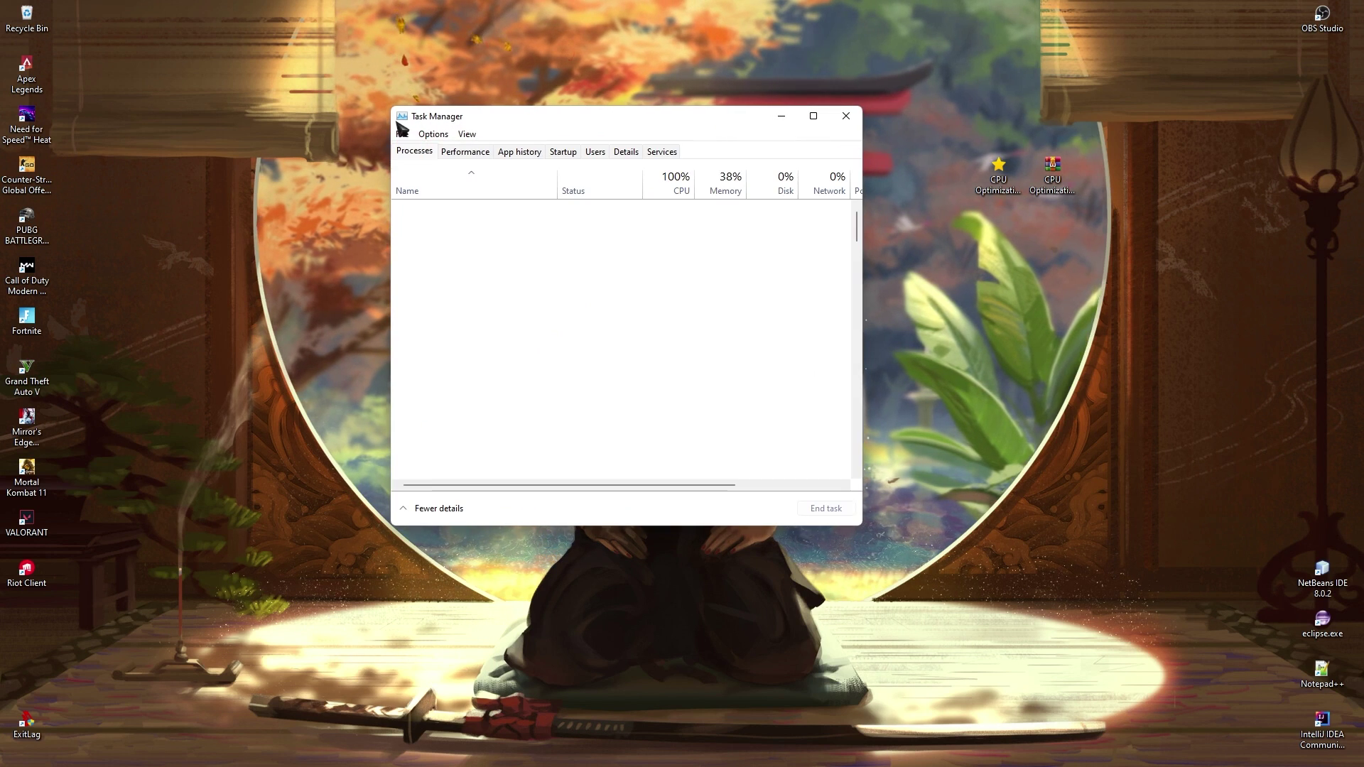
{"action": "left_click", "coordinate": [551, 153]}
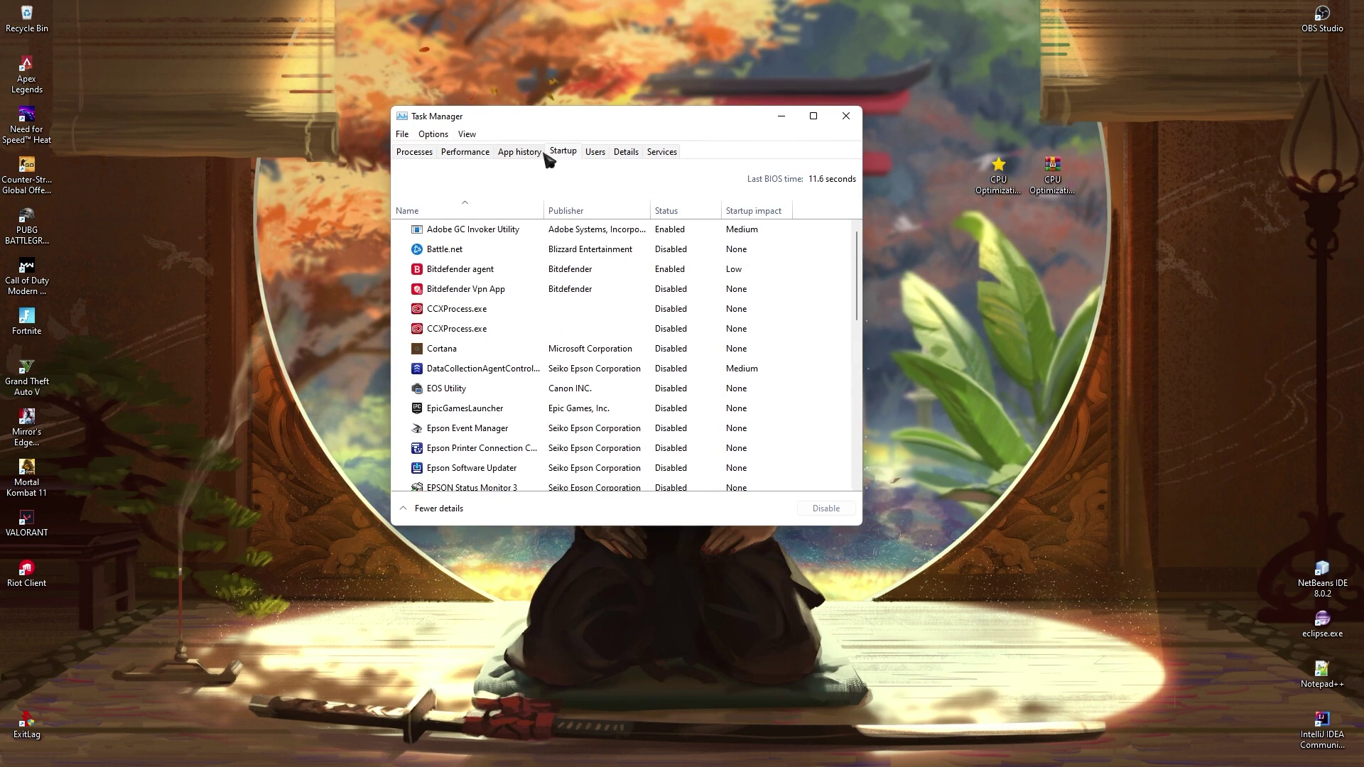
{"action": "scroll", "coordinate": [535, 283], "scroll_direction": "down", "scroll_amount": 7}
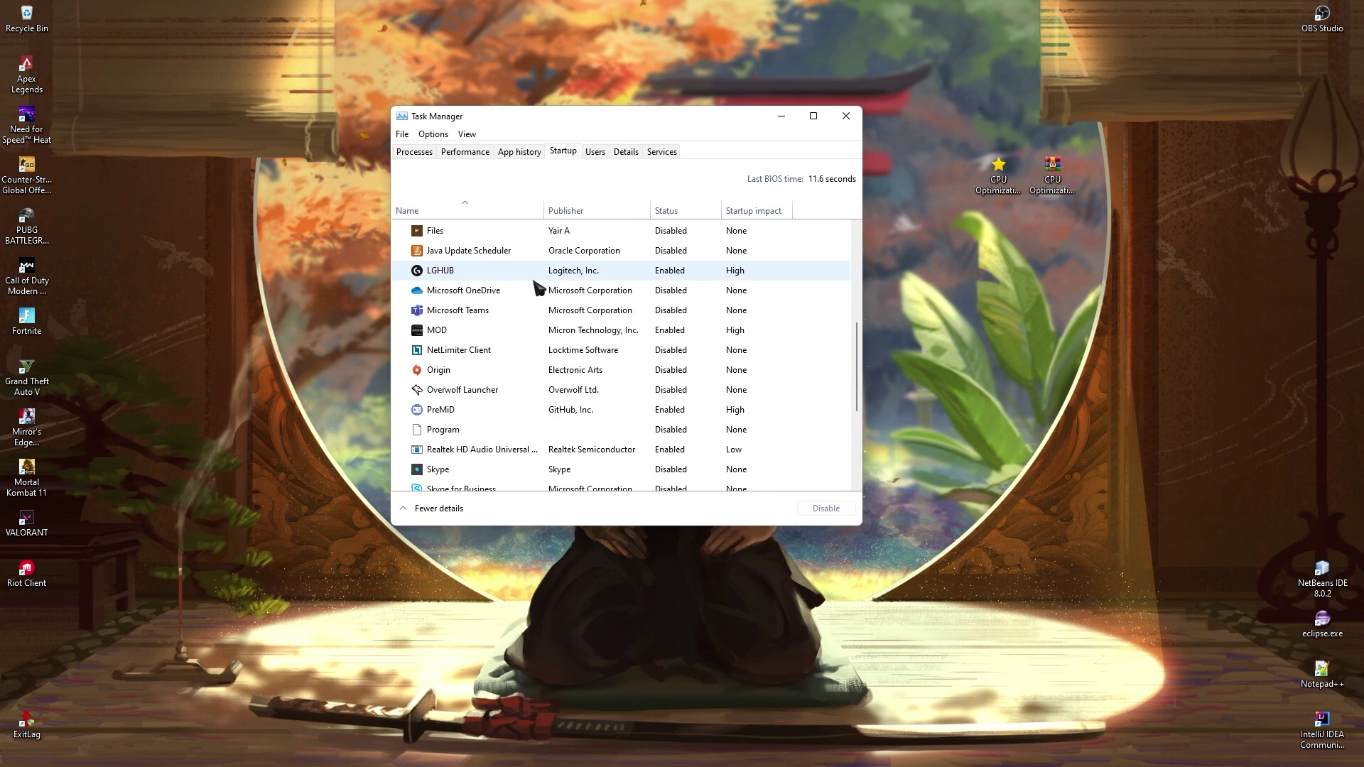
{"action": "scroll", "coordinate": [536, 287], "scroll_direction": "down", "scroll_amount": 2}
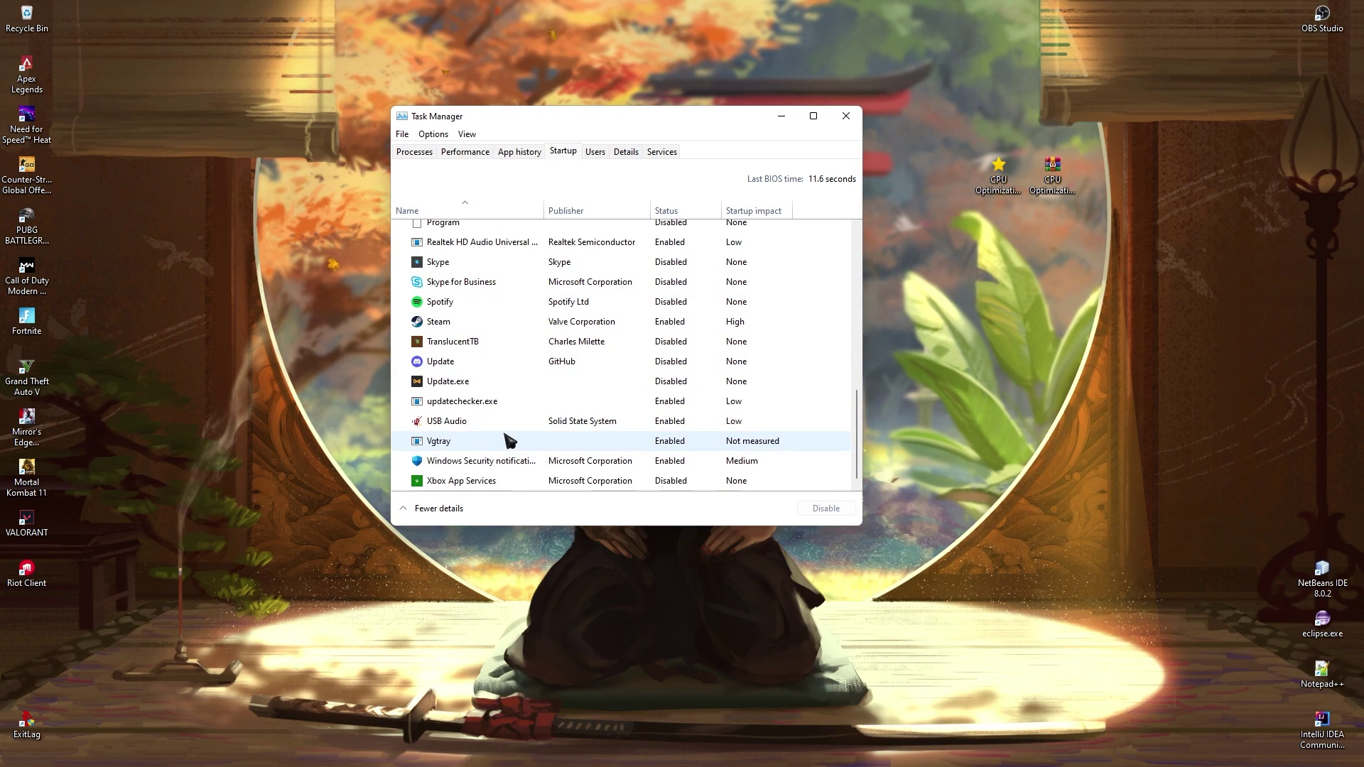
{"action": "scroll", "coordinate": [505, 322], "scroll_direction": "up", "scroll_amount": 7}
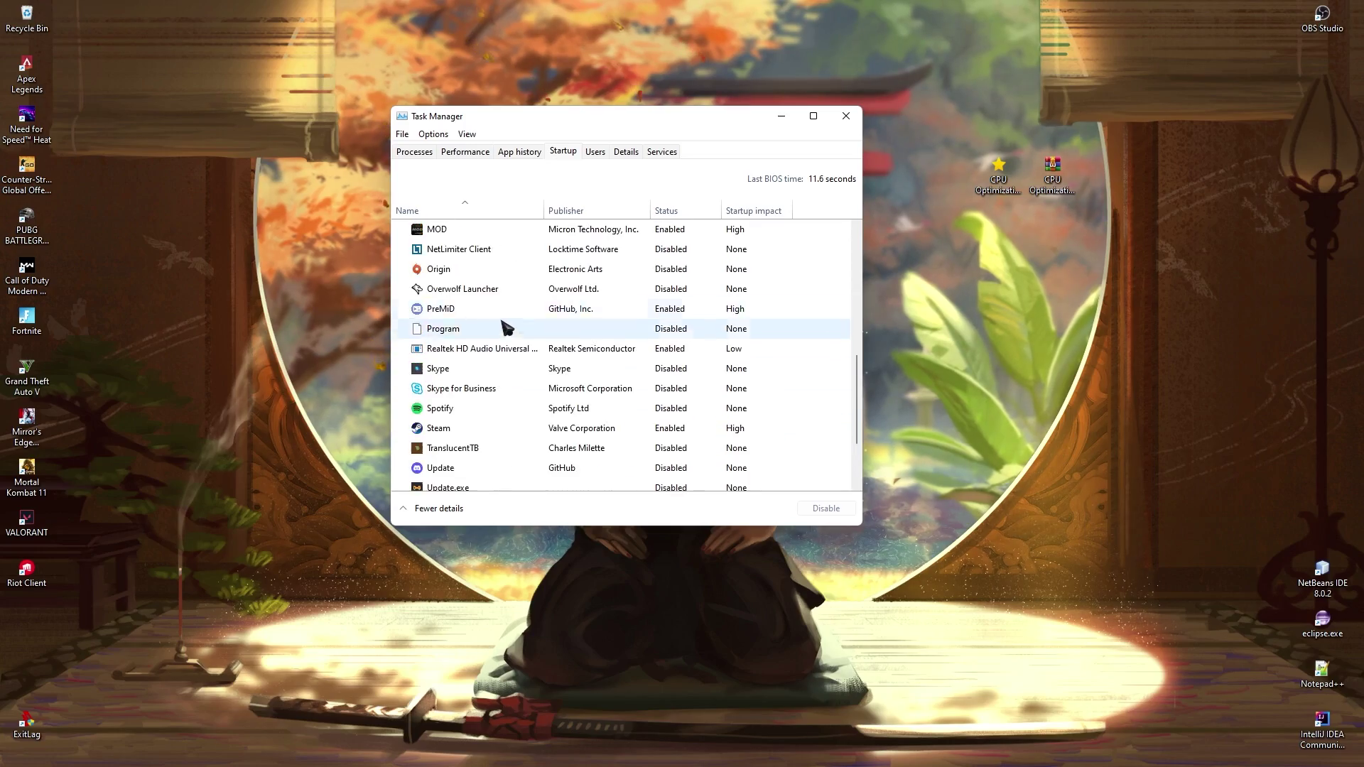
{"action": "scroll", "coordinate": [525, 299], "scroll_direction": "up", "scroll_amount": 2}
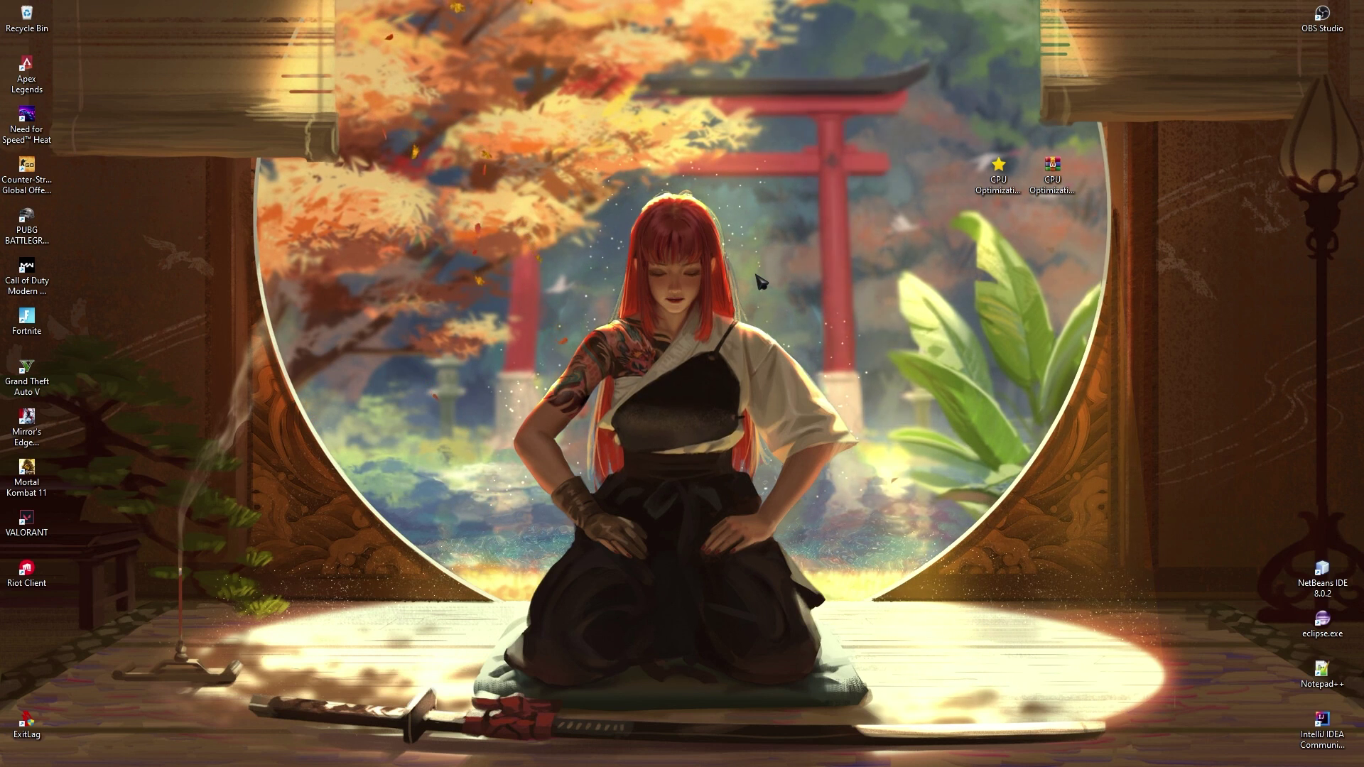
{"action": "key", "text": "super"}
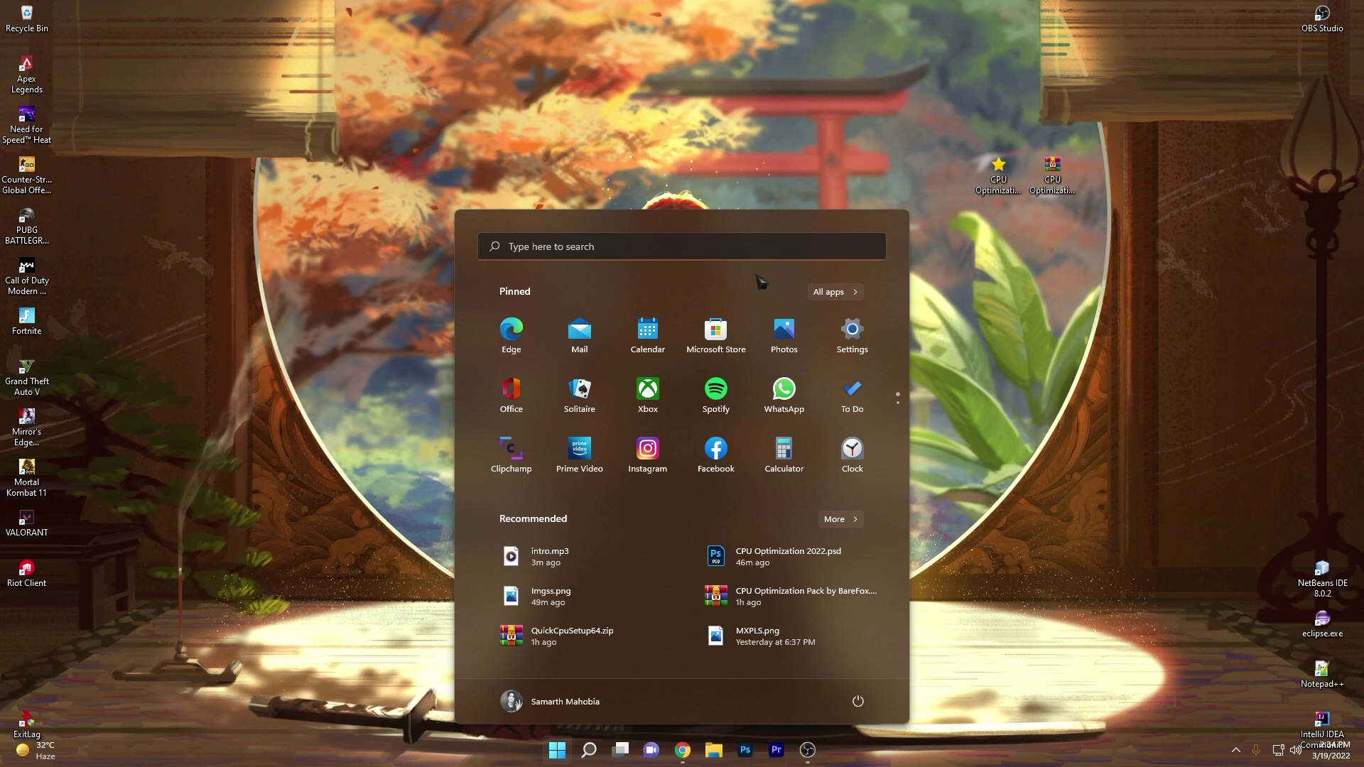
{"action": "type", "text": "game mod"}
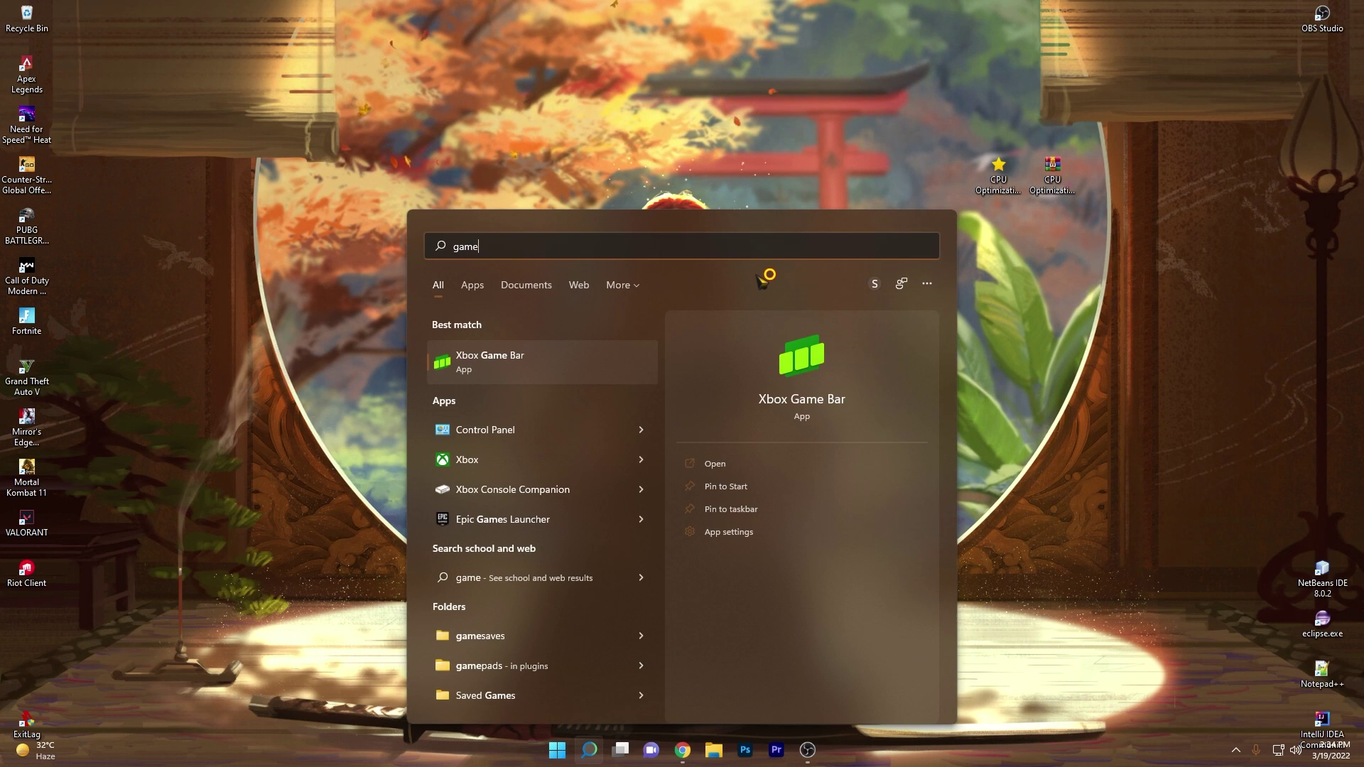
{"action": "type", "text": "e"}
{"action": "key", "text": "Return"}
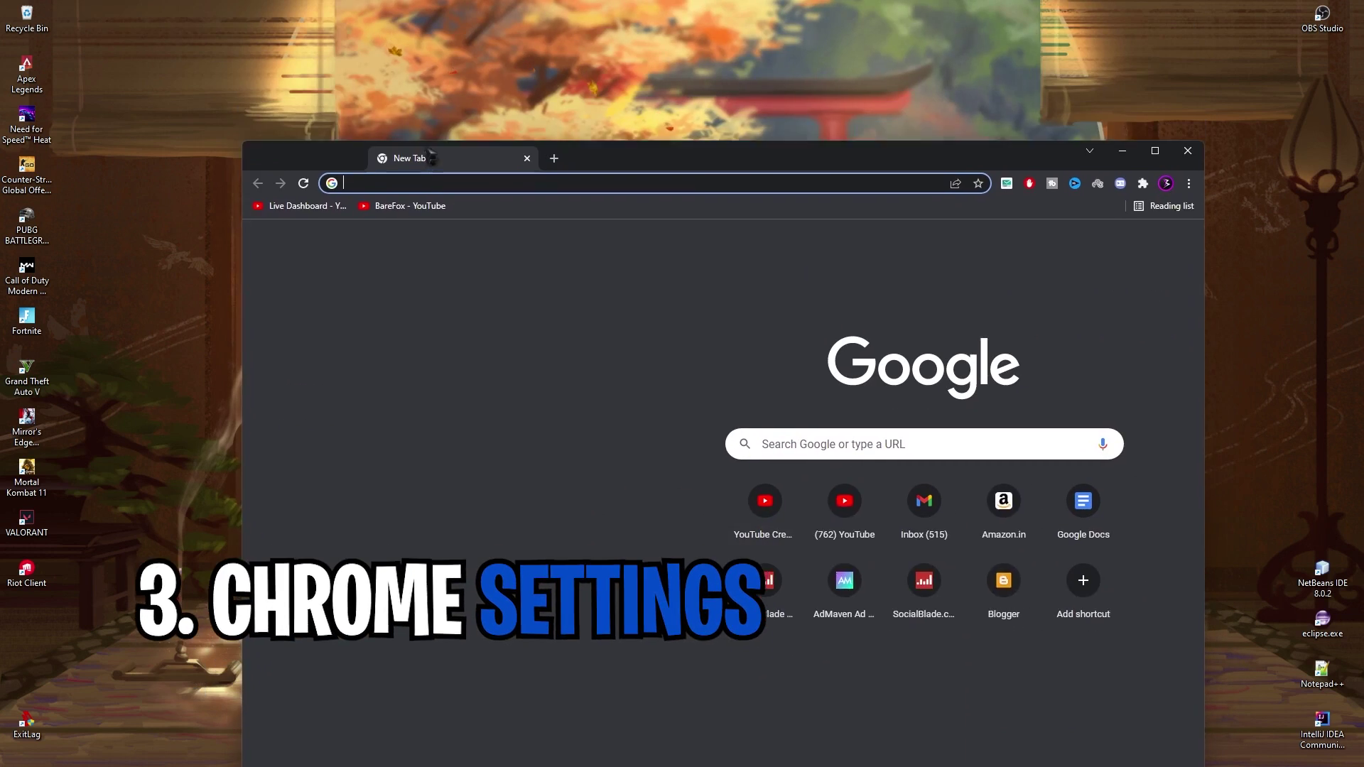
- Maximize Chrome, turn off background apps and hardware acceleration at chrome://settings/system, then close Chrome
{"action": "double_click", "coordinate": [419, 19]}
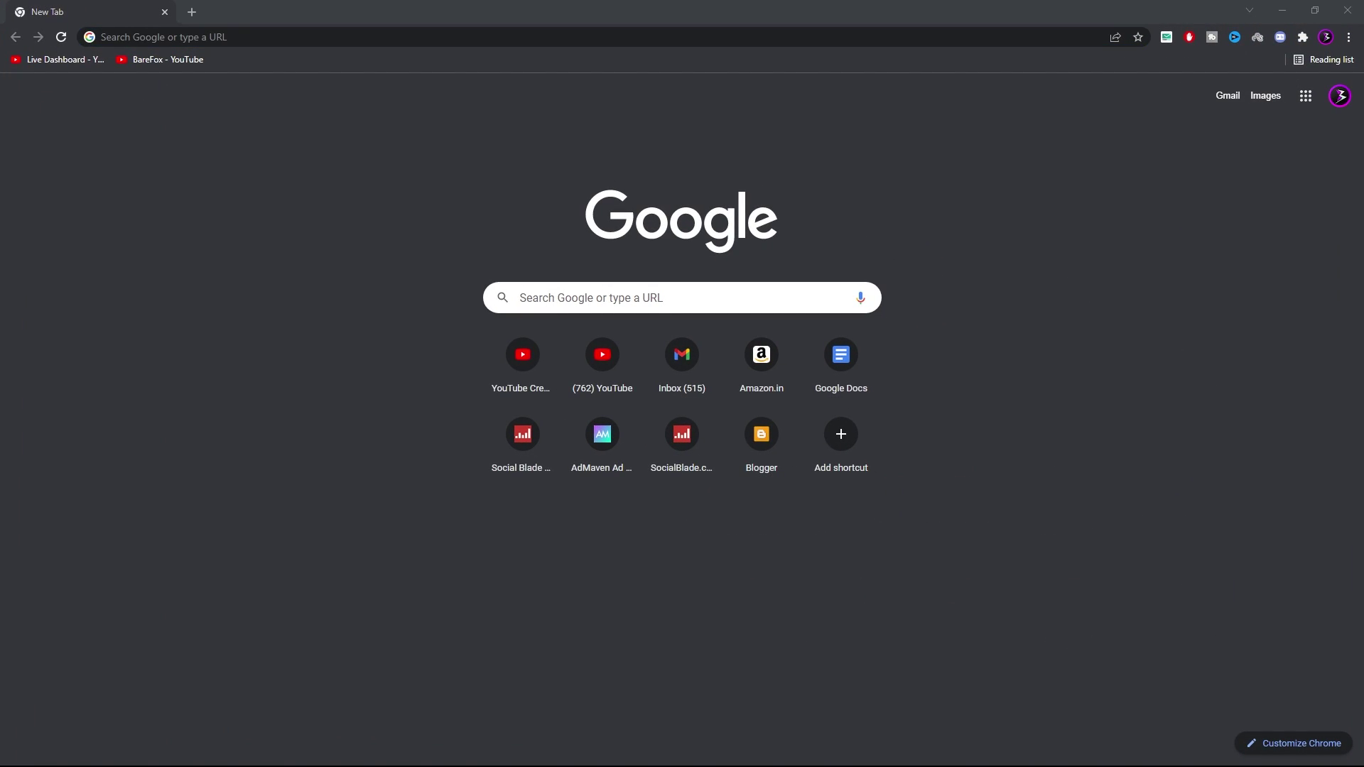
{"action": "left_click", "coordinate": [265, 31]}
{"action": "type", "text": "chrome://settings/system"}
{"action": "key", "text": "Return"}
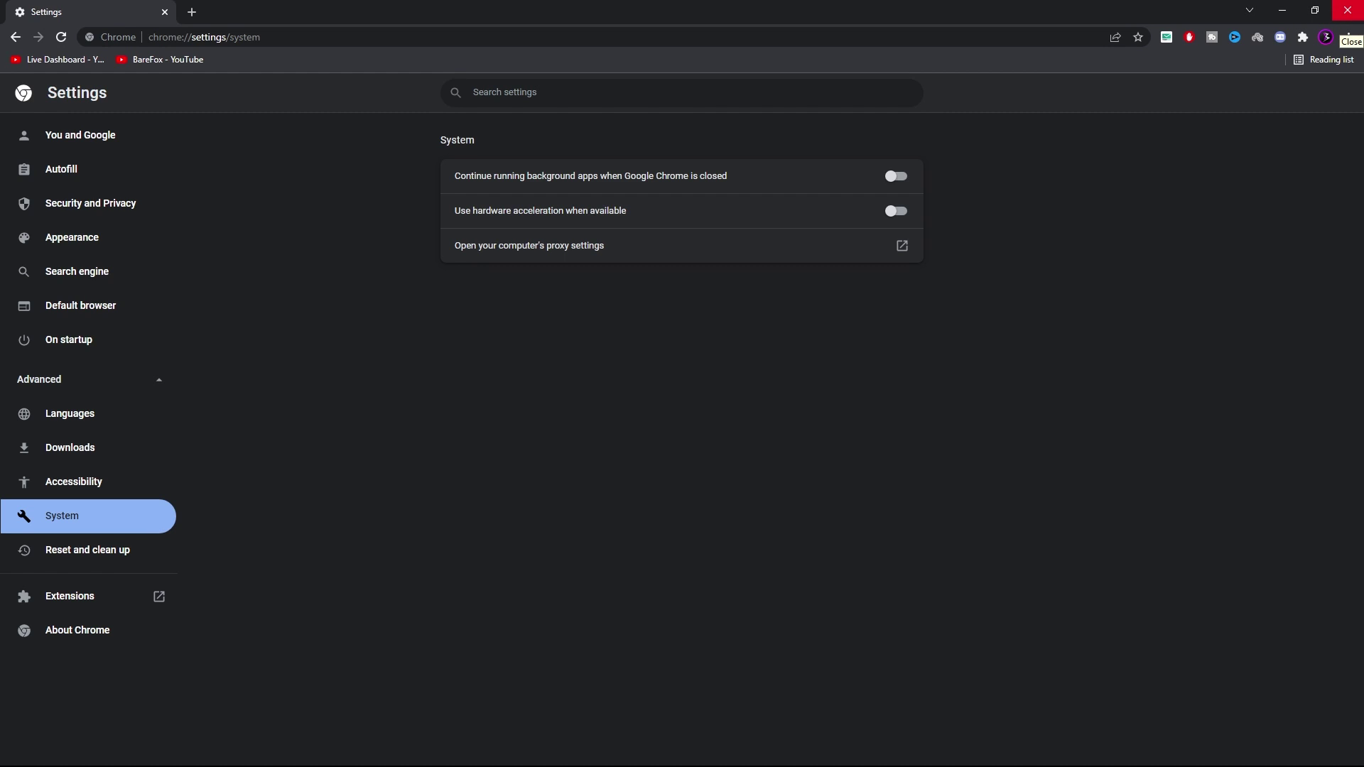
{"action": "left_click", "coordinate": [1347, 10]}
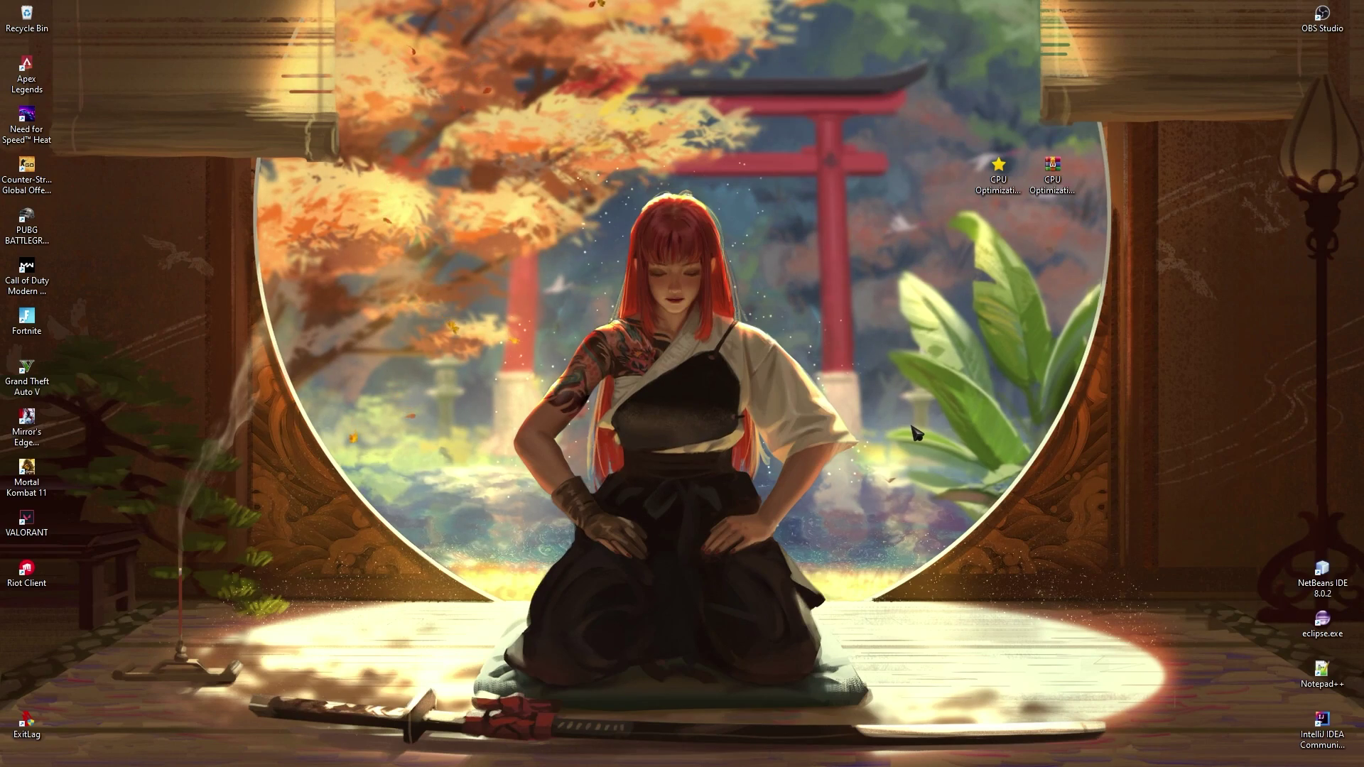
- Quit iTop VPN and exit Steam from the hidden system tray icons
{"action": "key", "text": "super"}
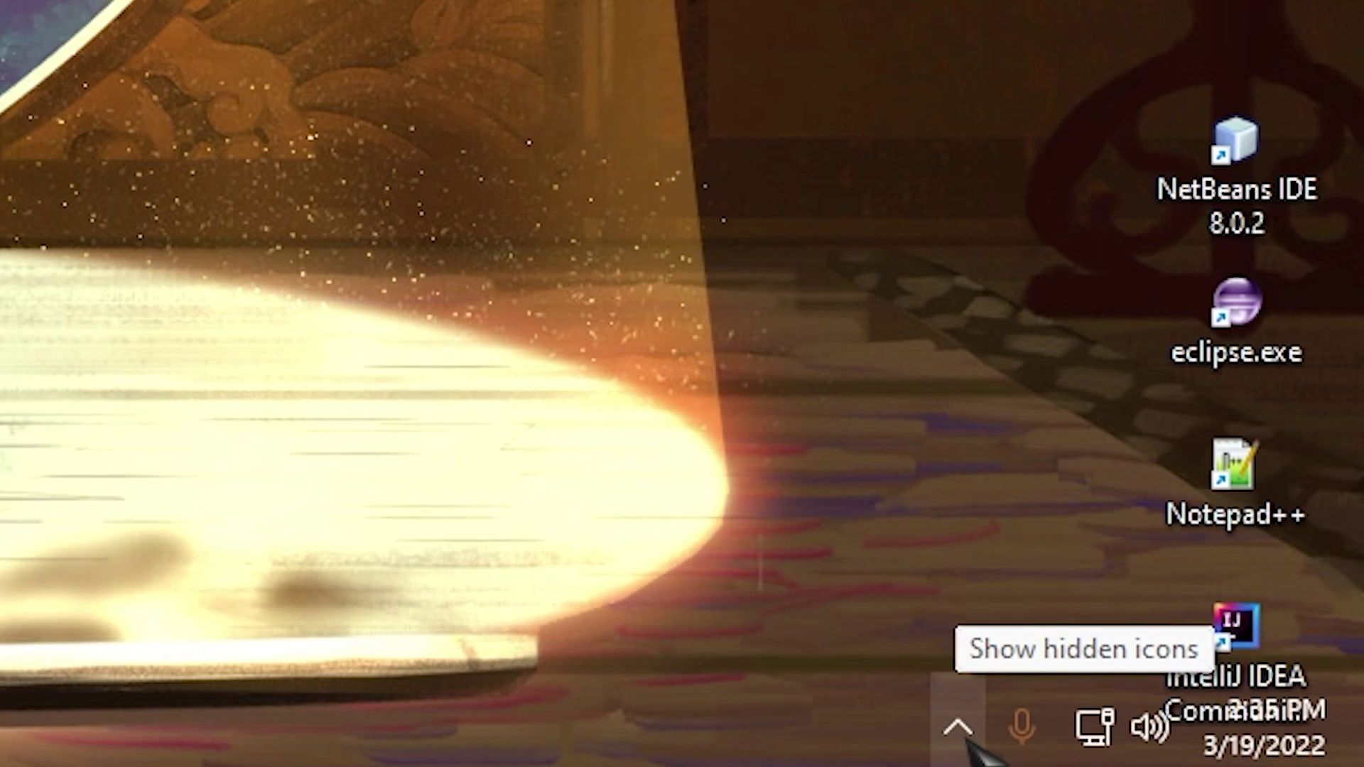
{"action": "left_click", "coordinate": [957, 730]}
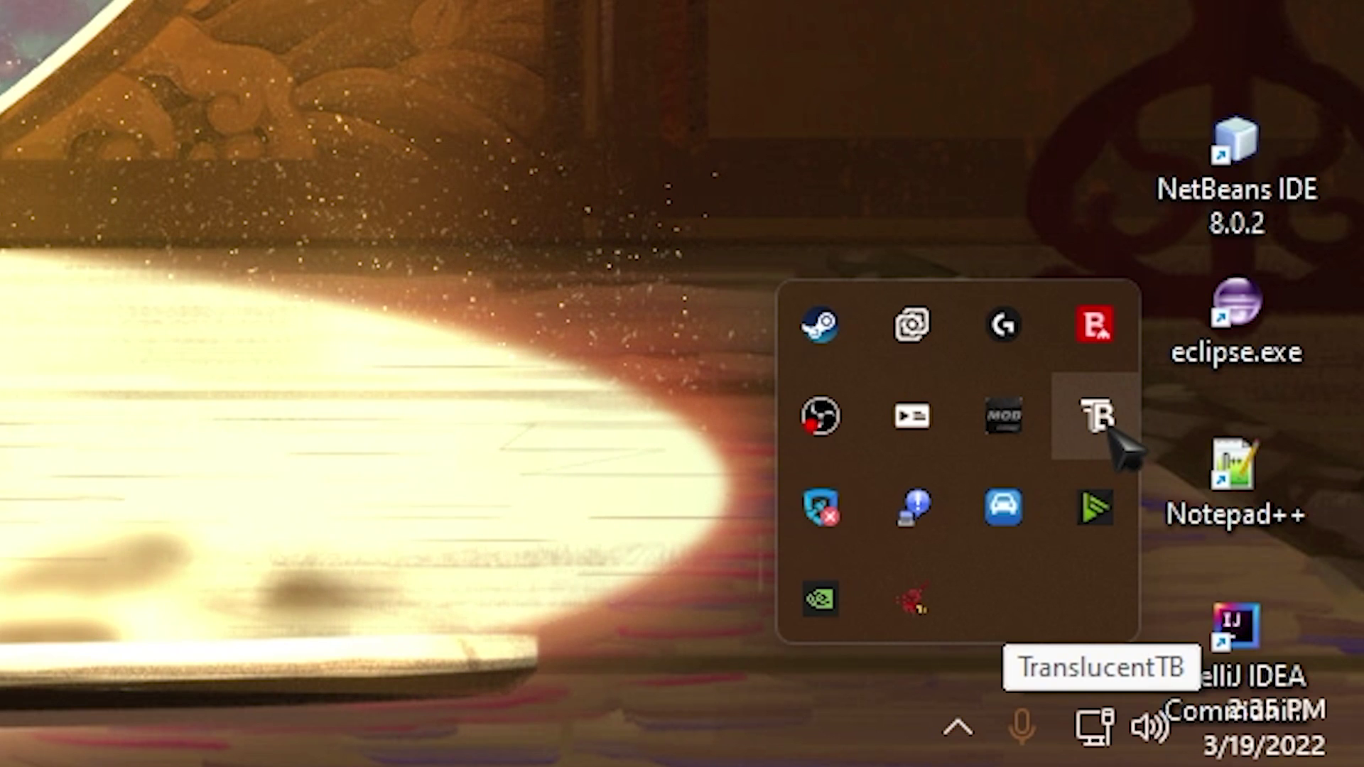
{"action": "right_click", "coordinate": [843, 505]}
{"action": "left_click", "coordinate": [905, 463]}
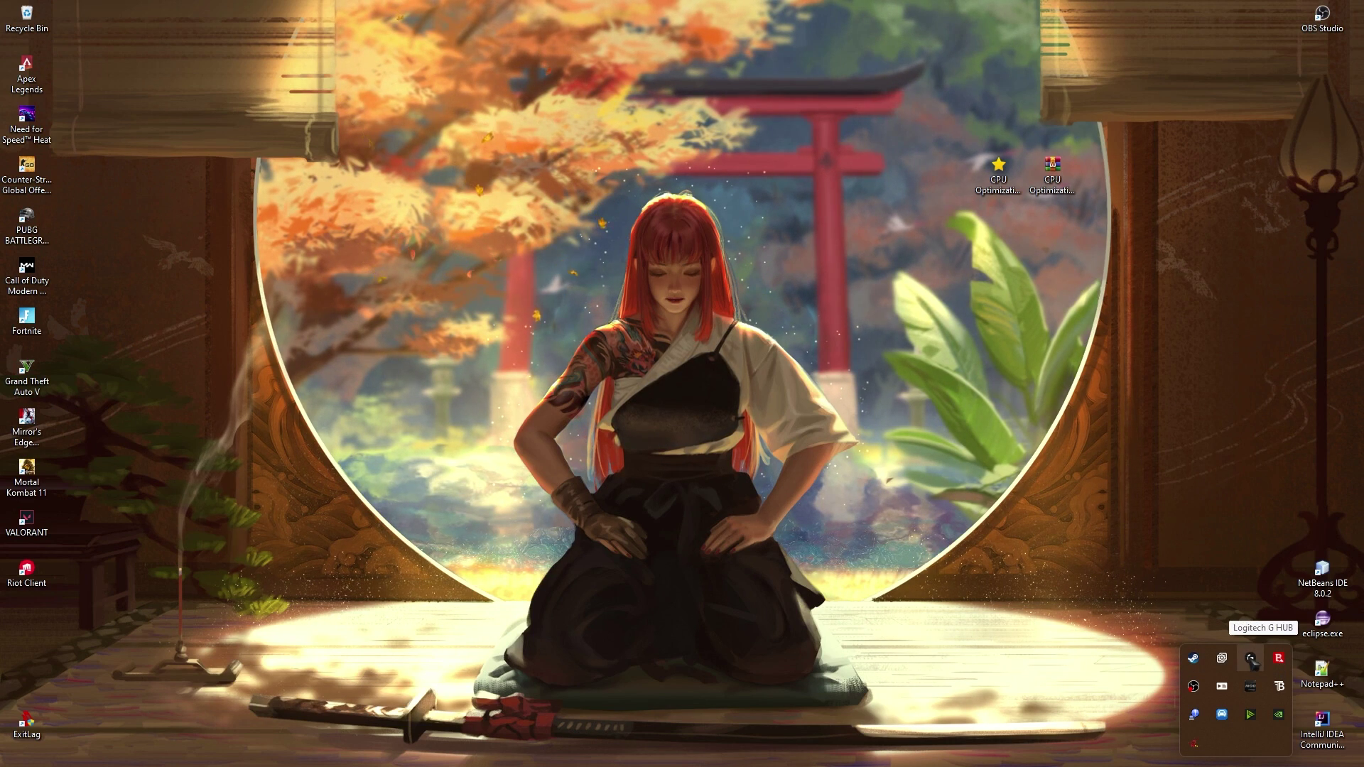
{"action": "right_click", "coordinate": [1200, 664]}
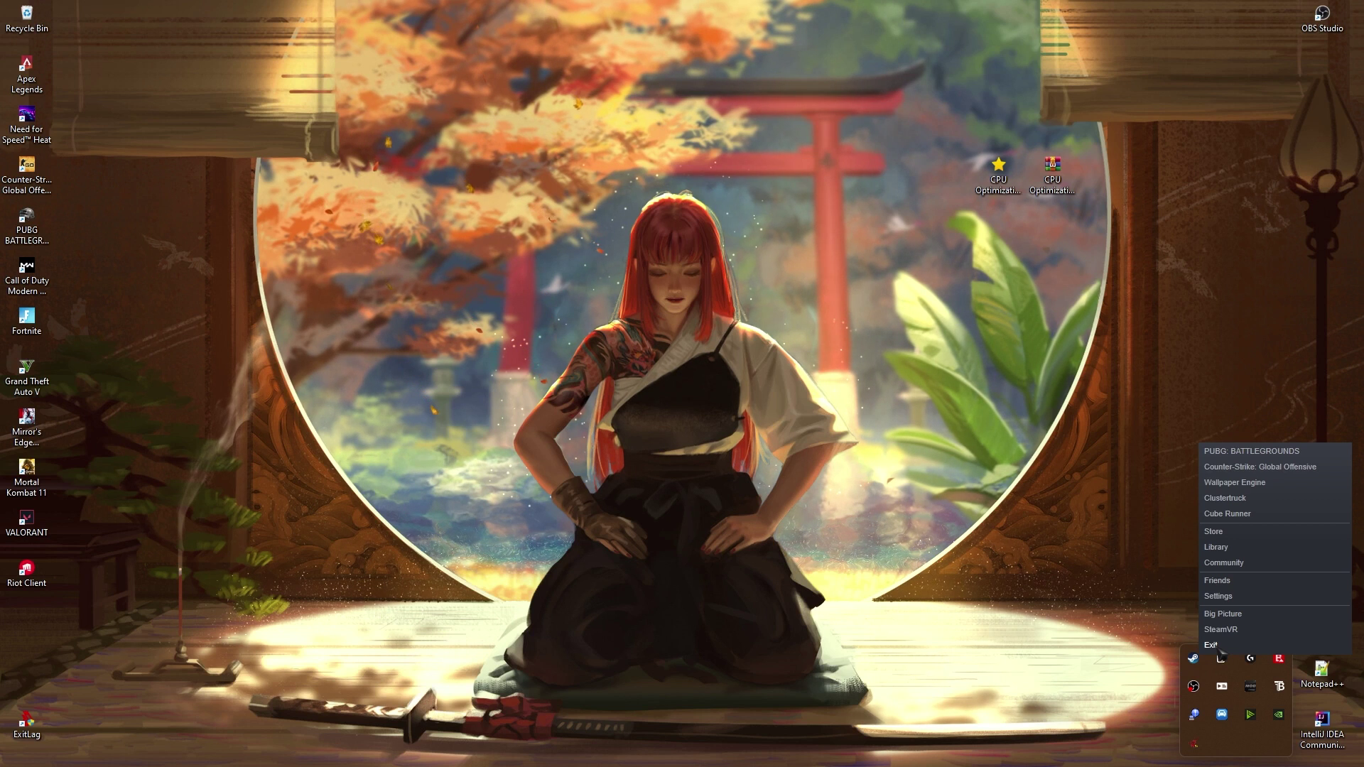
{"action": "left_click", "coordinate": [1219, 646]}
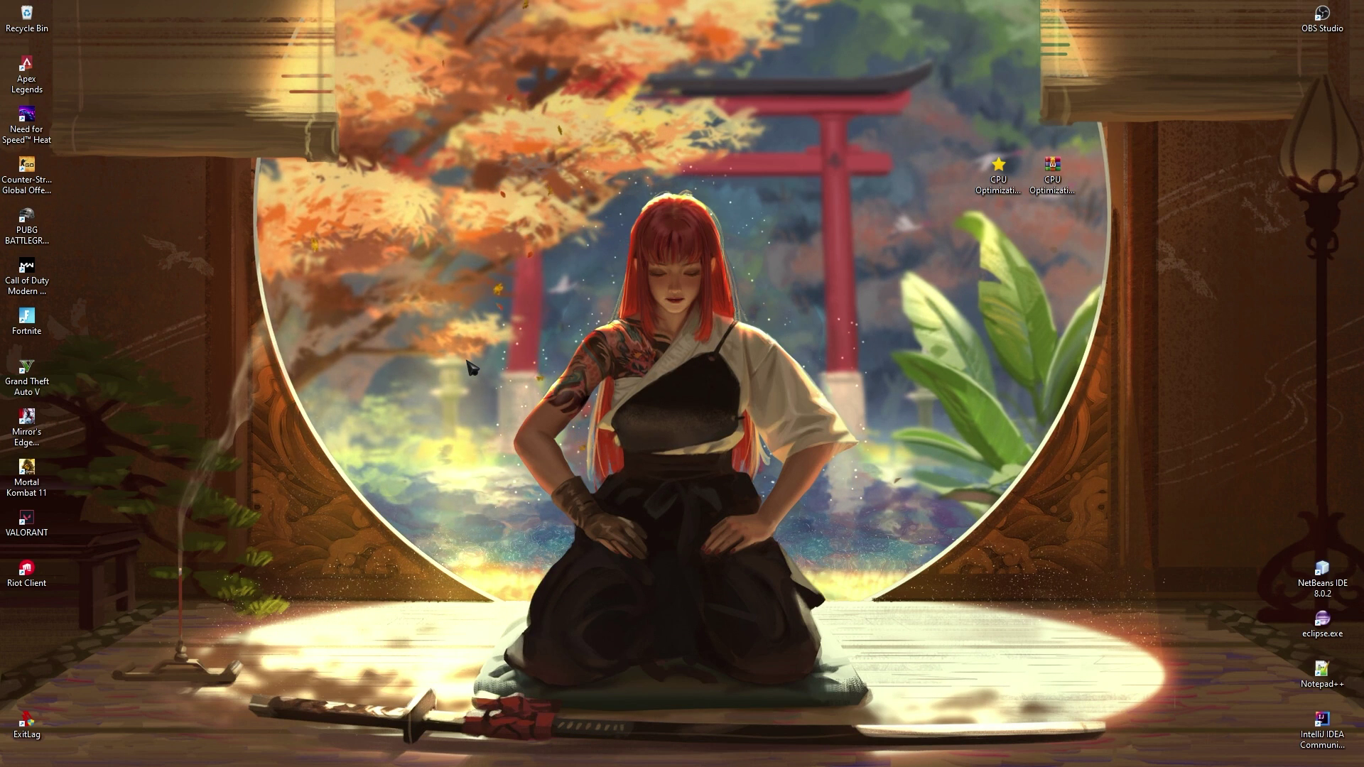
- Disable the High precision event timer under System devices in Device Manager and verify it
{"action": "key", "text": "super"}
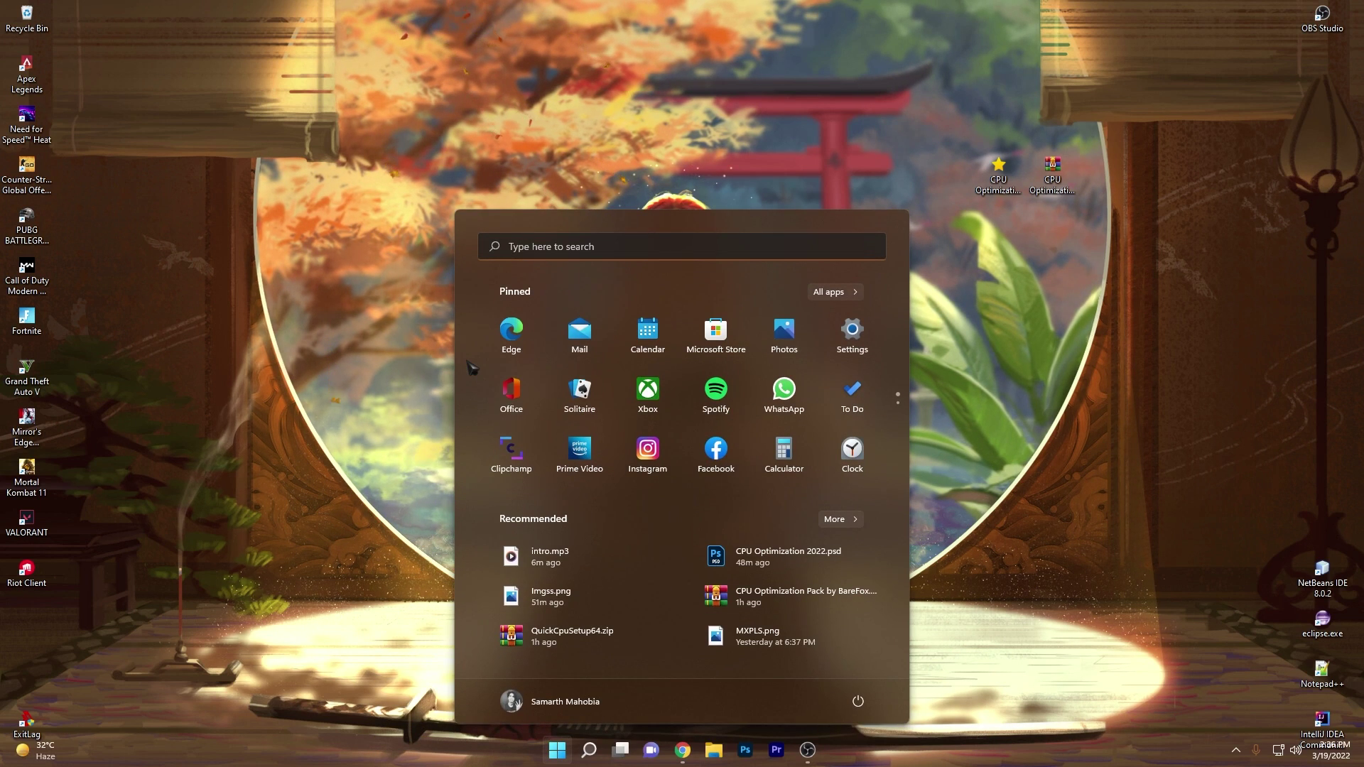
{"action": "type", "text": "devic"}
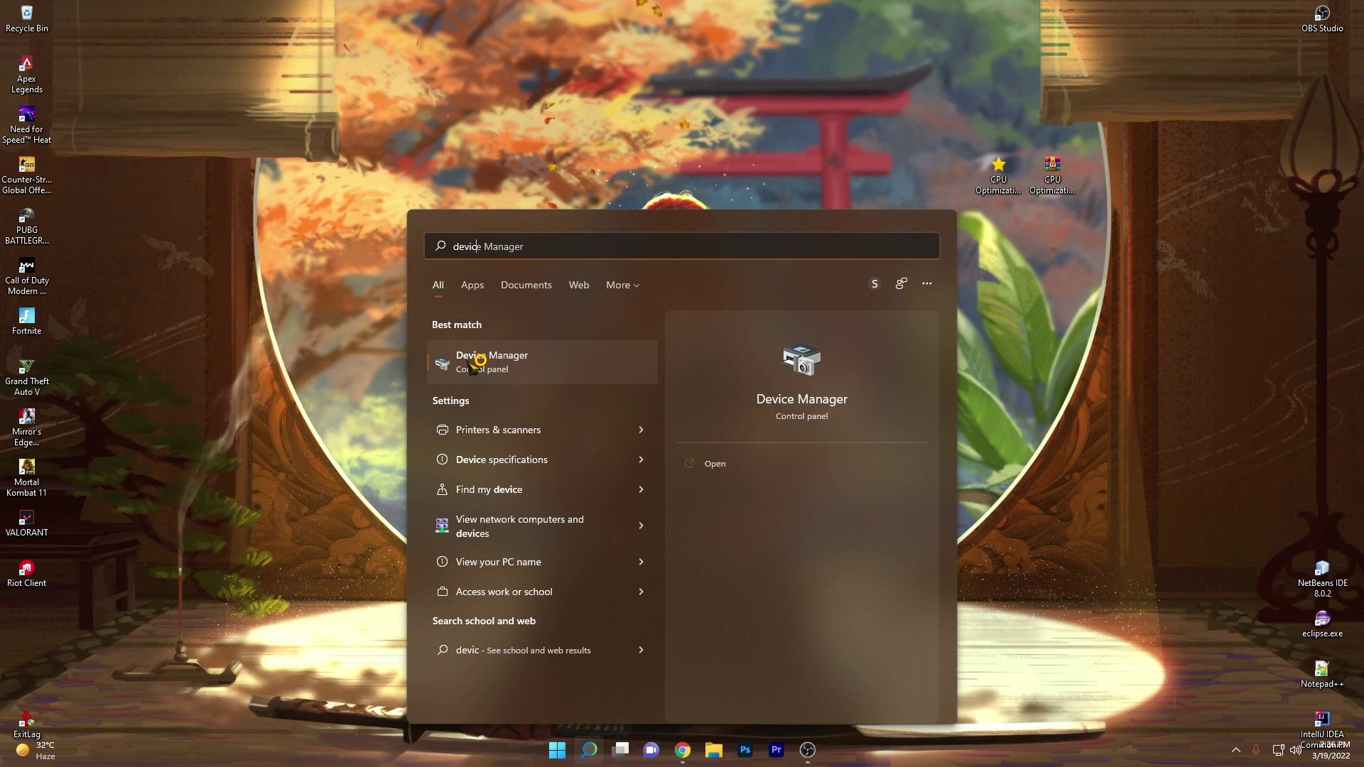
{"action": "left_click", "coordinate": [480, 360]}
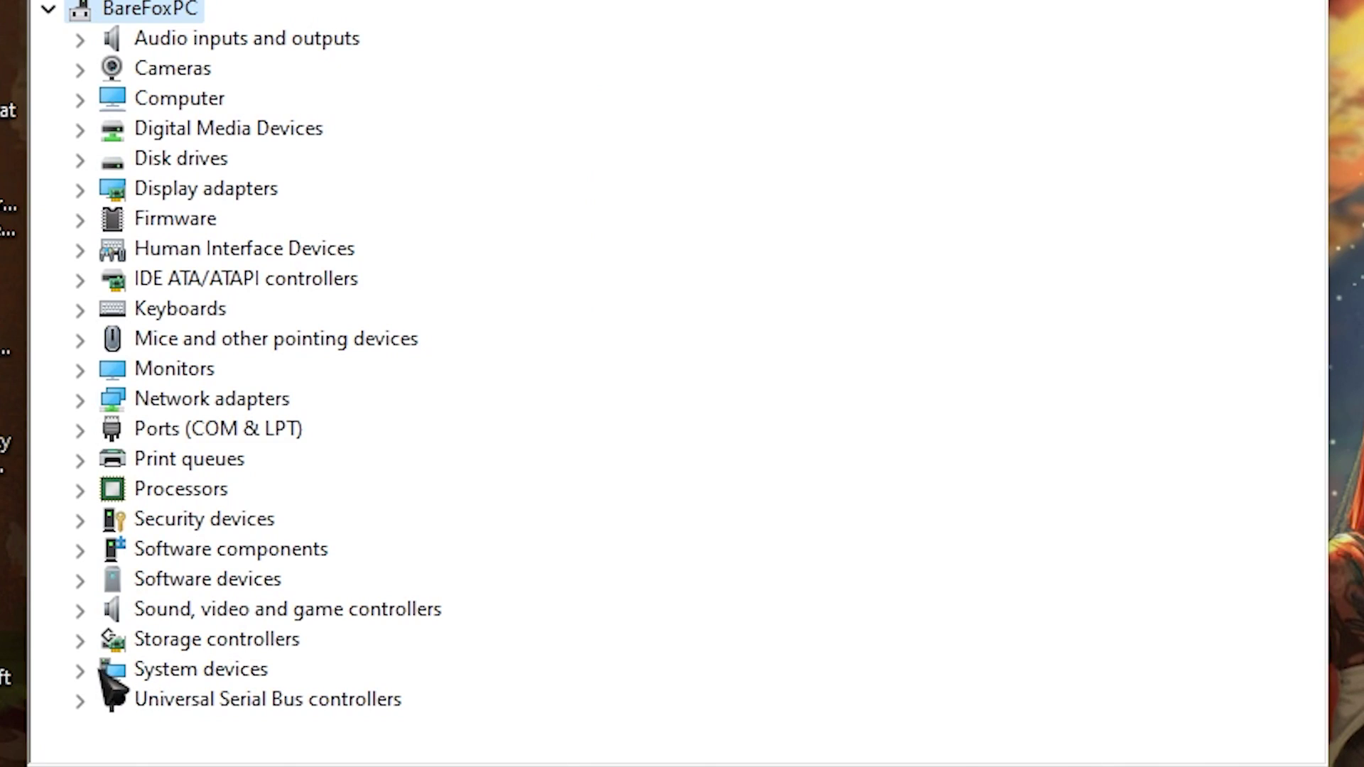
{"action": "left_click", "coordinate": [91, 669]}
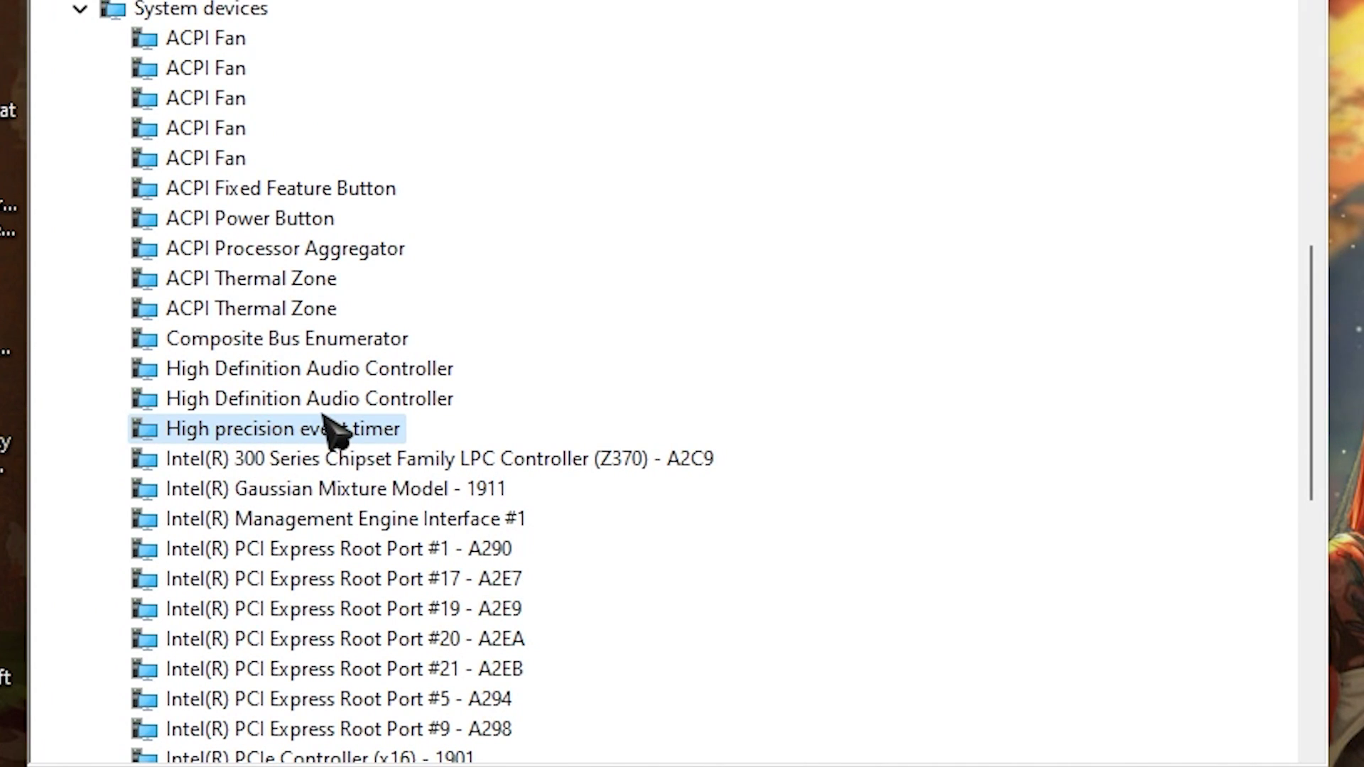
{"action": "right_click", "coordinate": [359, 439]}
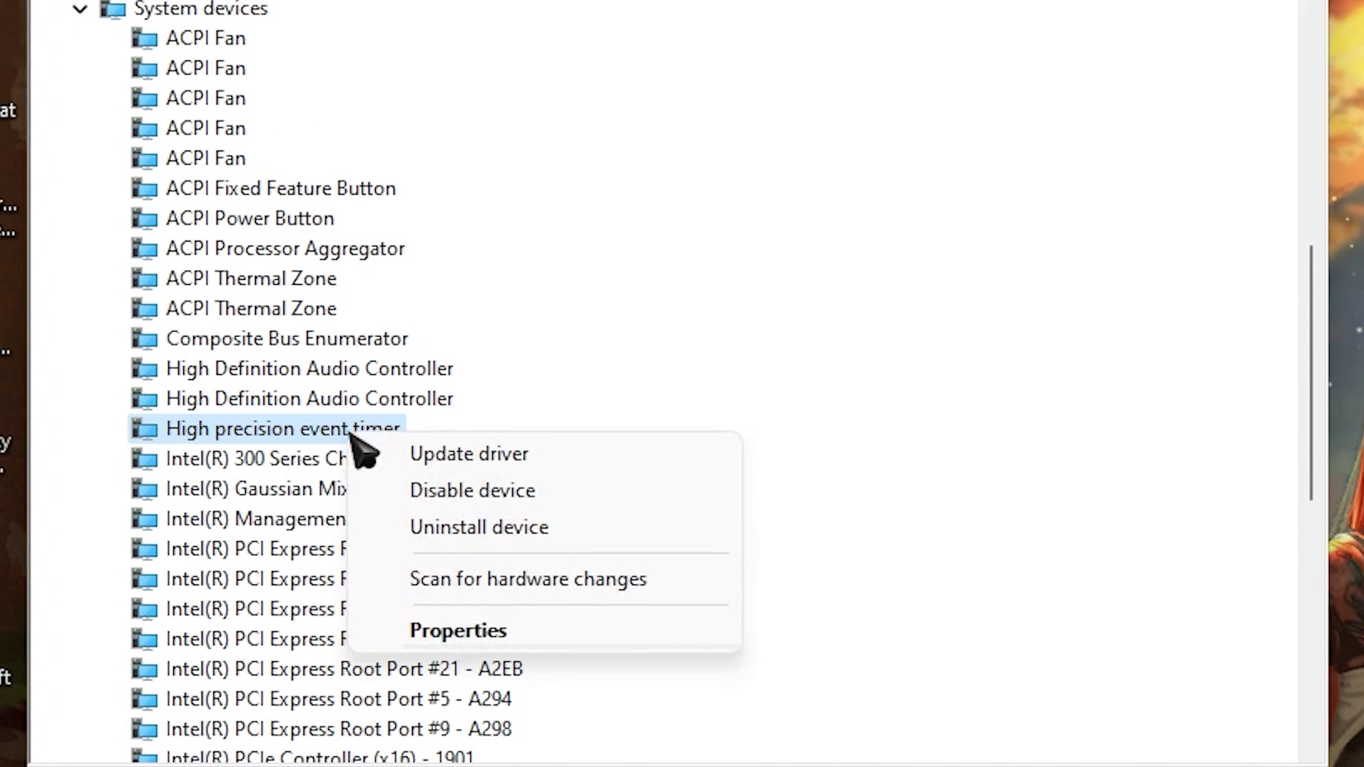
{"action": "left_click", "coordinate": [471, 494]}
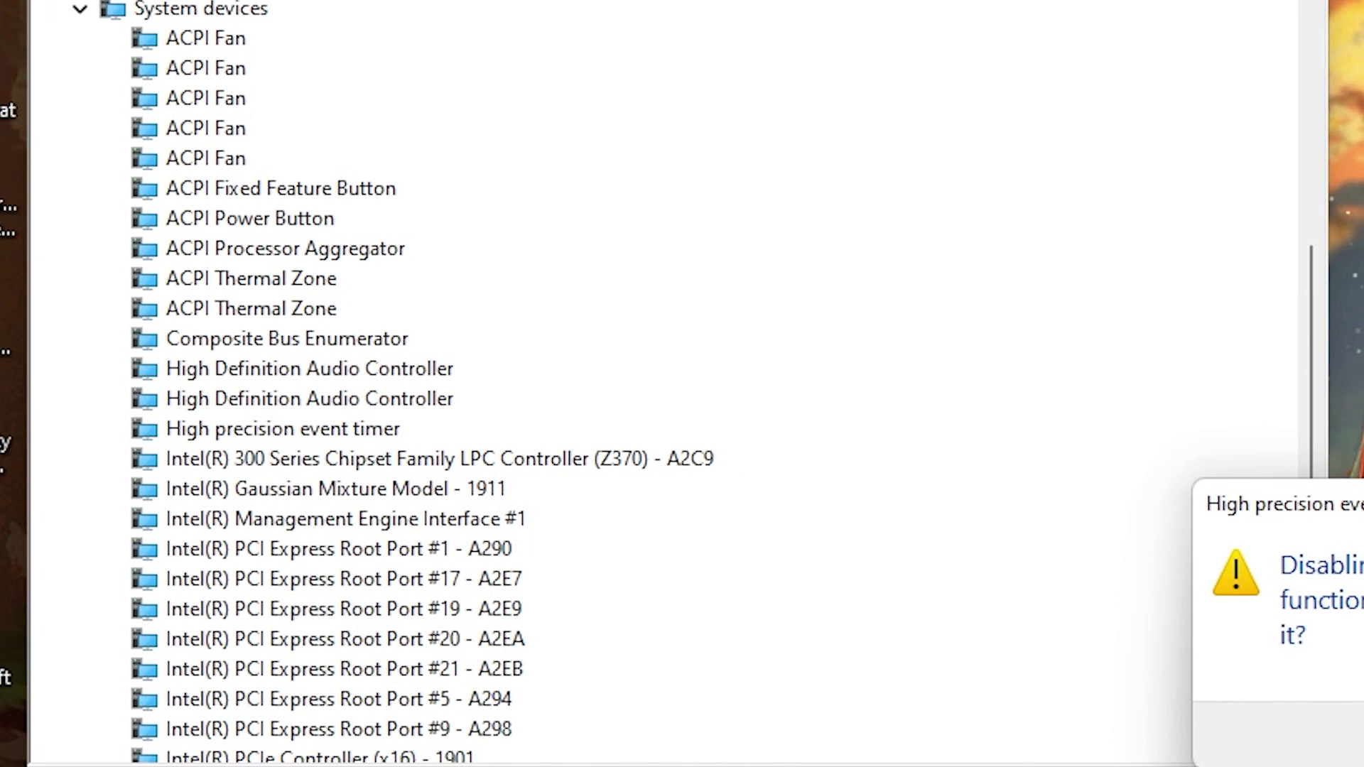
{"action": "key", "text": "Return"}
{"action": "scroll", "coordinate": [765, 296], "scroll_direction": "down", "scroll_amount": 3}
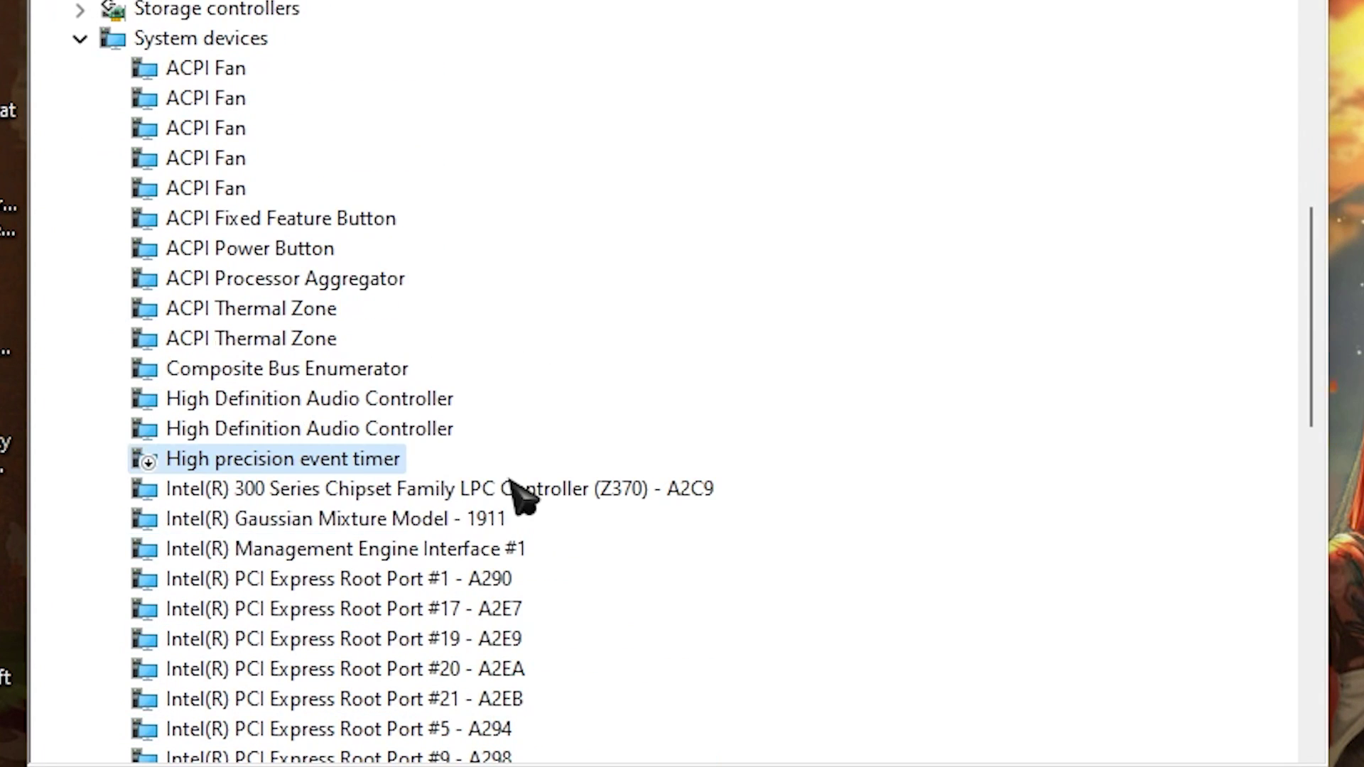
{"action": "right_click", "coordinate": [368, 468]}
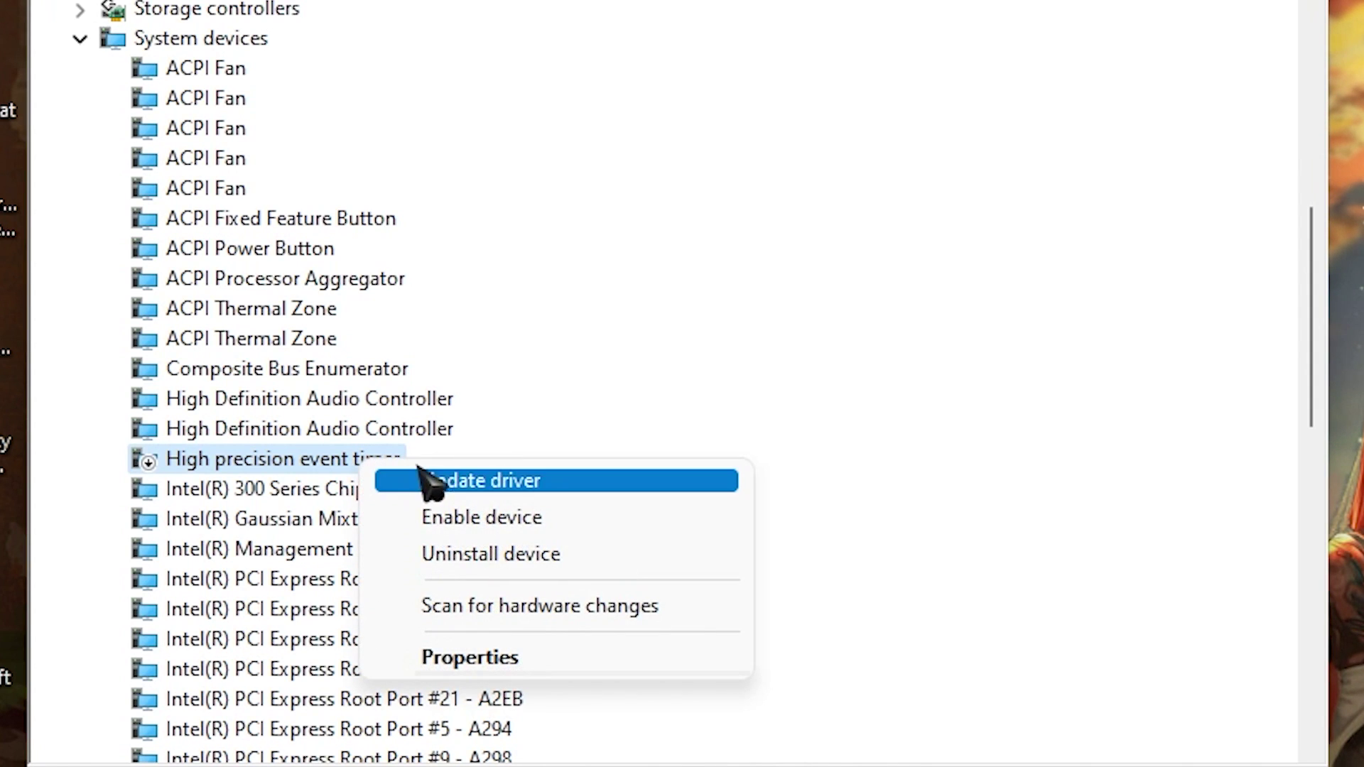
{"action": "left_click", "coordinate": [497, 518]}
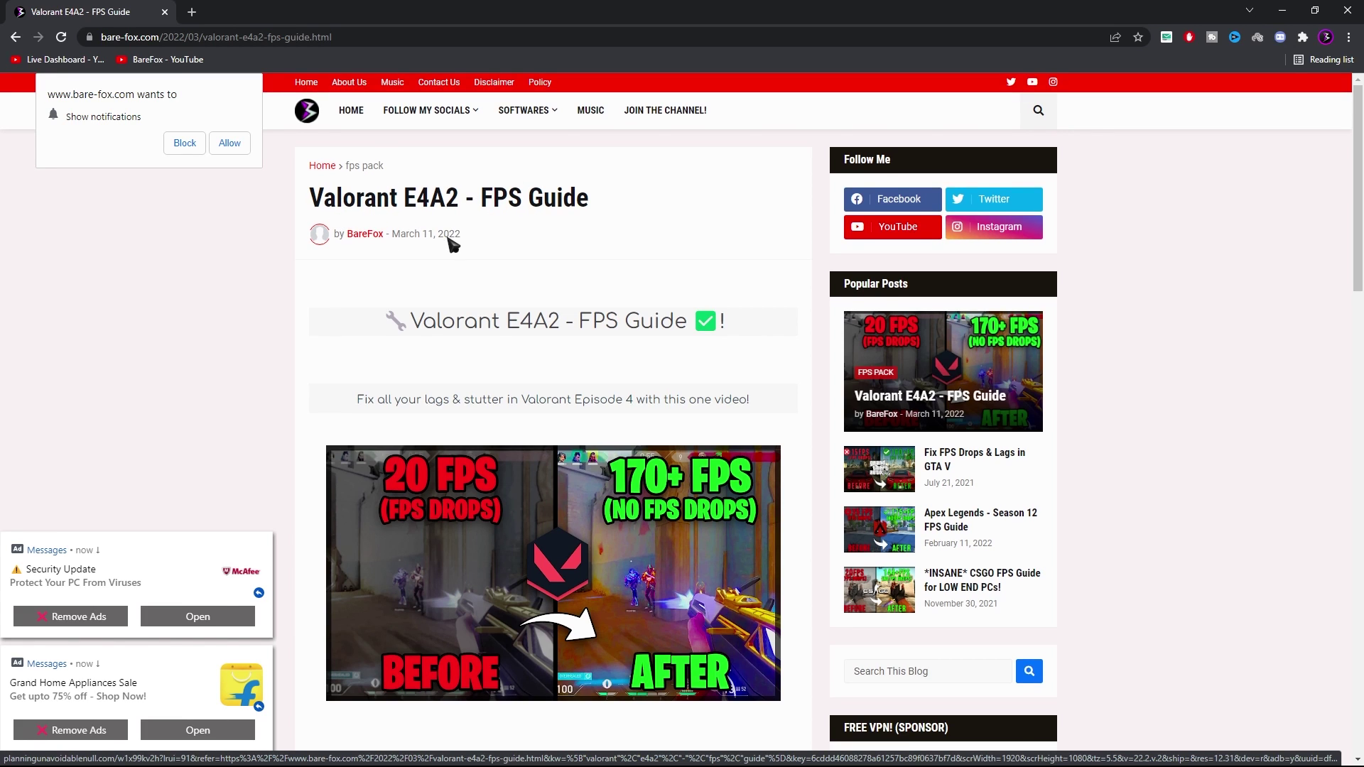
- Scroll the Valorant E4A2 FPS Guide to Download Link and follow CLICK HERE TO DOWNLOAD
{"action": "scroll", "coordinate": [450, 244], "scroll_direction": "down", "scroll_amount": 4}
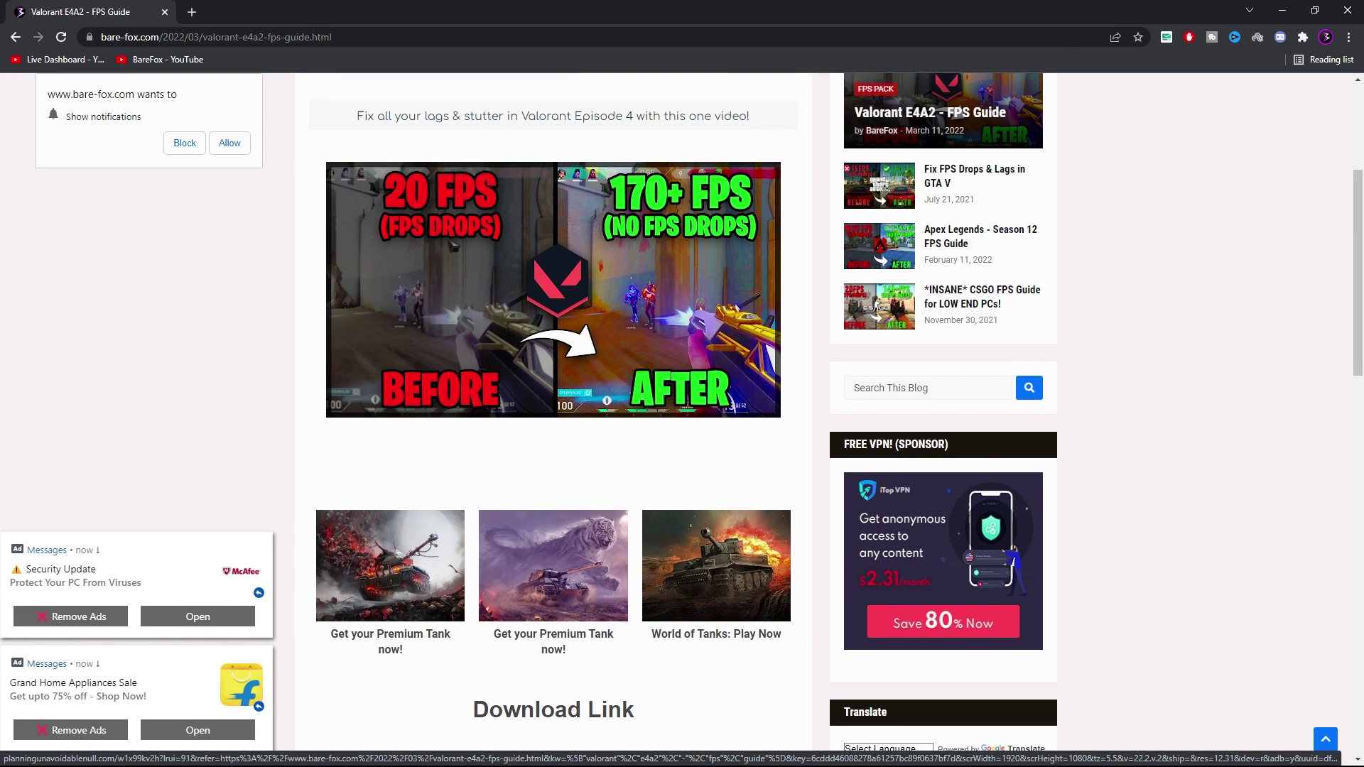
{"action": "scroll", "coordinate": [510, 270], "scroll_direction": "down", "scroll_amount": 5}
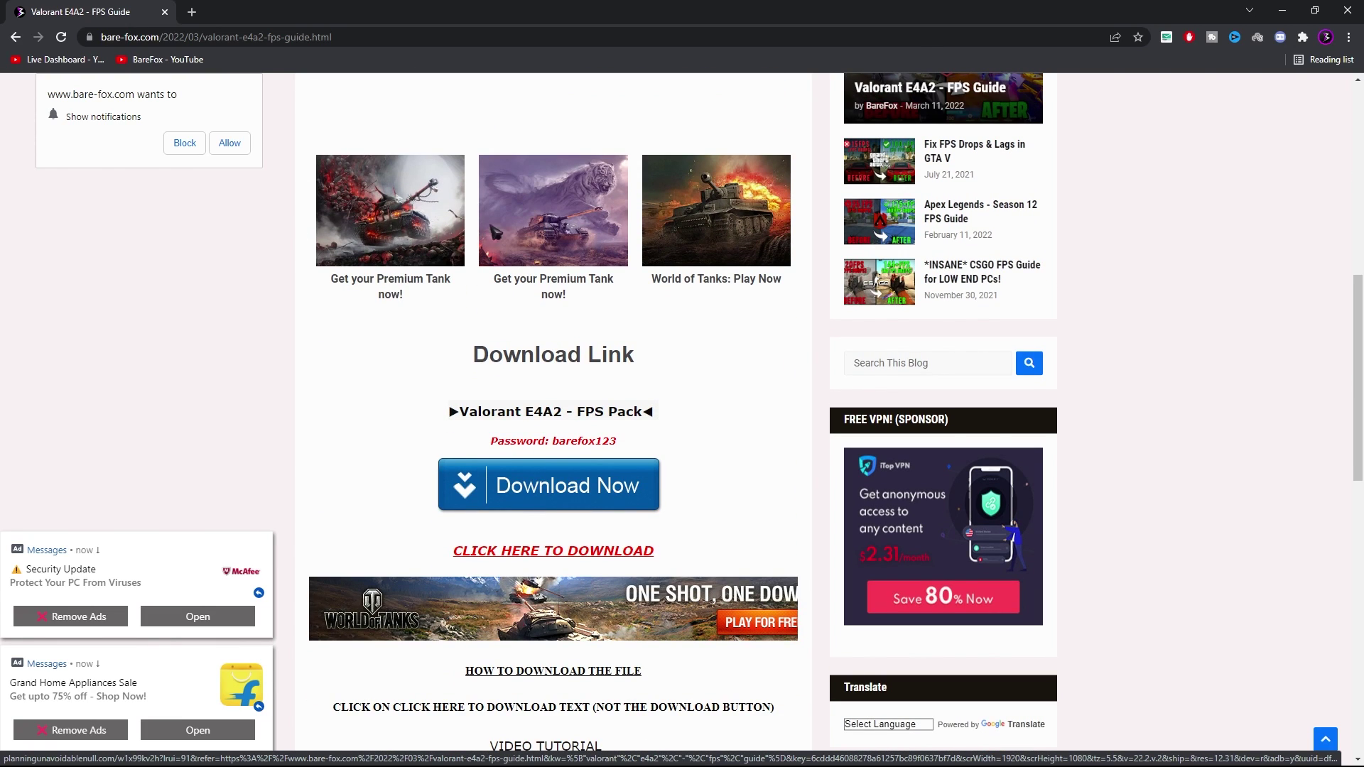
{"action": "scroll", "coordinate": [497, 298], "scroll_direction": "down", "scroll_amount": 2}
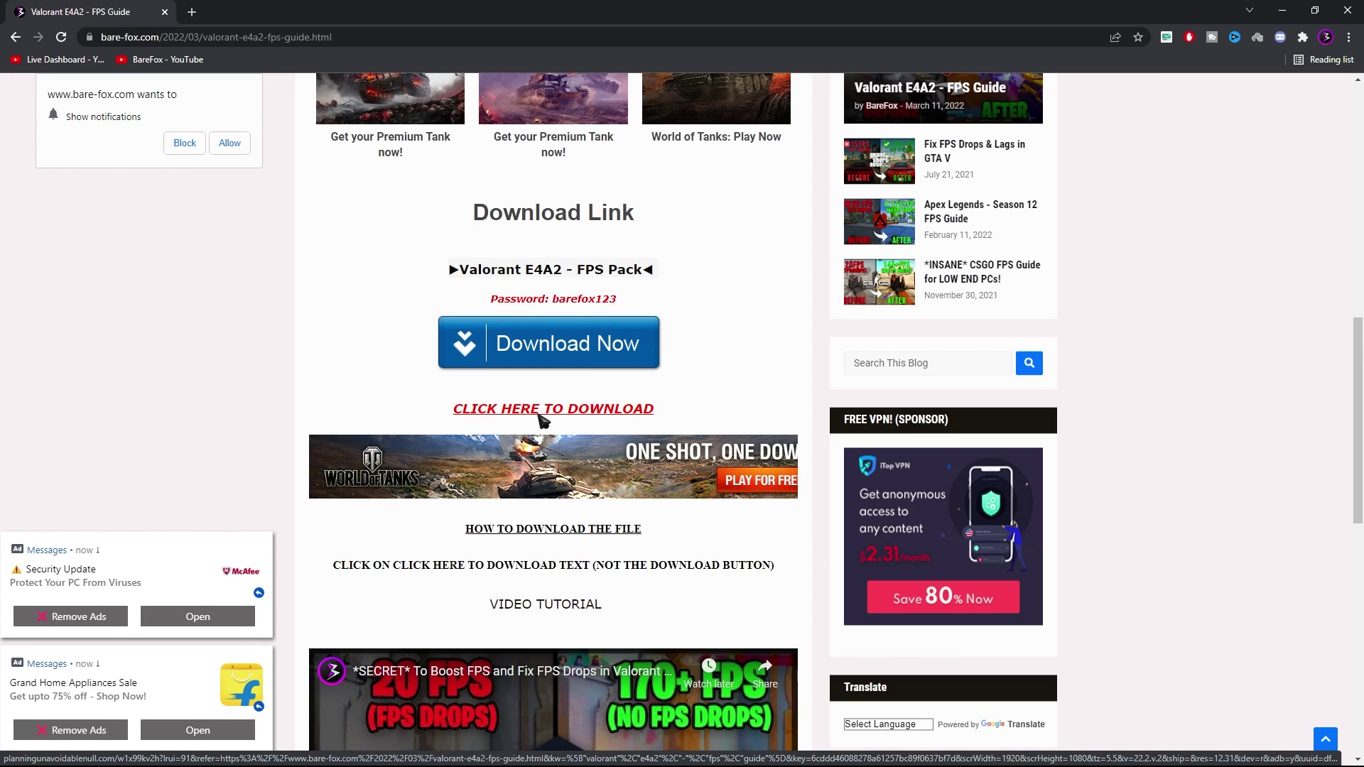
{"action": "scroll", "coordinate": [618, 430], "scroll_direction": "up", "scroll_amount": 10}
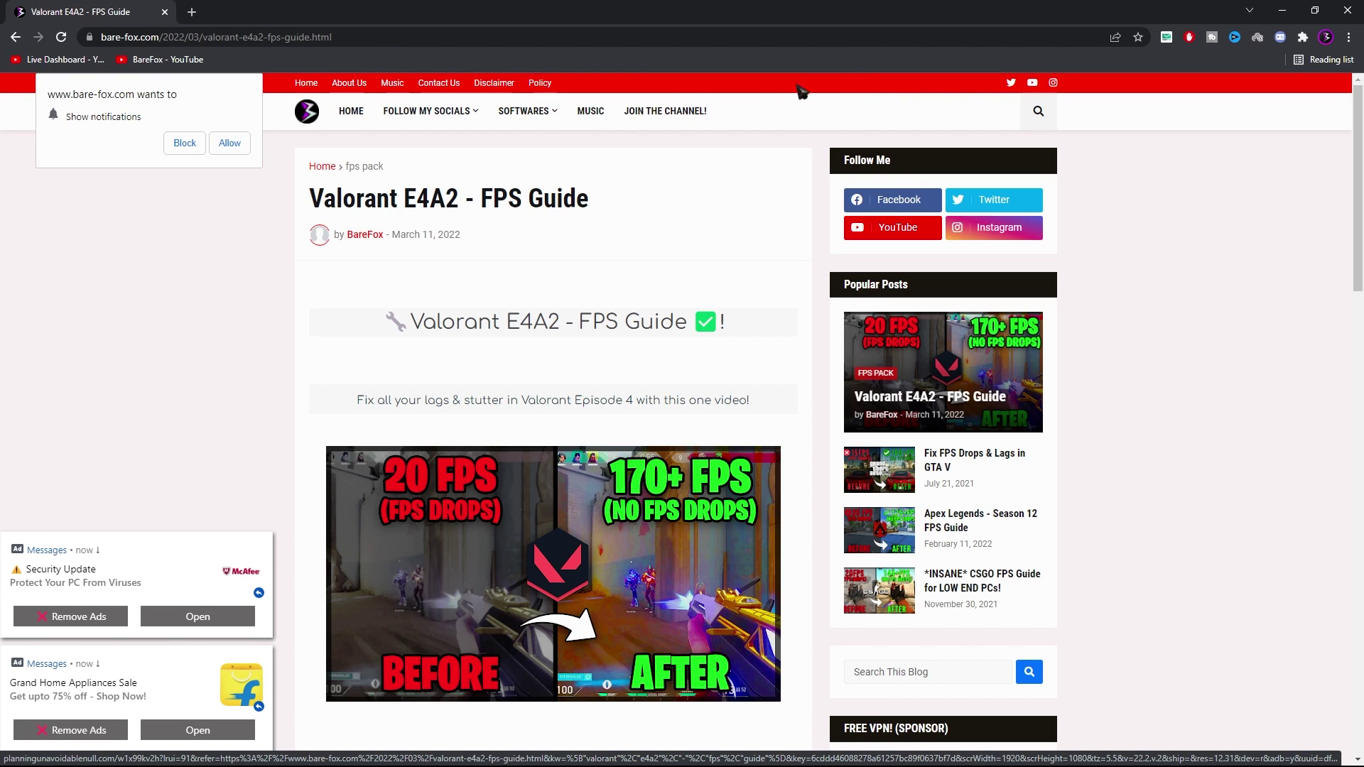
{"action": "scroll", "coordinate": [564, 350], "scroll_direction": "down", "scroll_amount": 12}
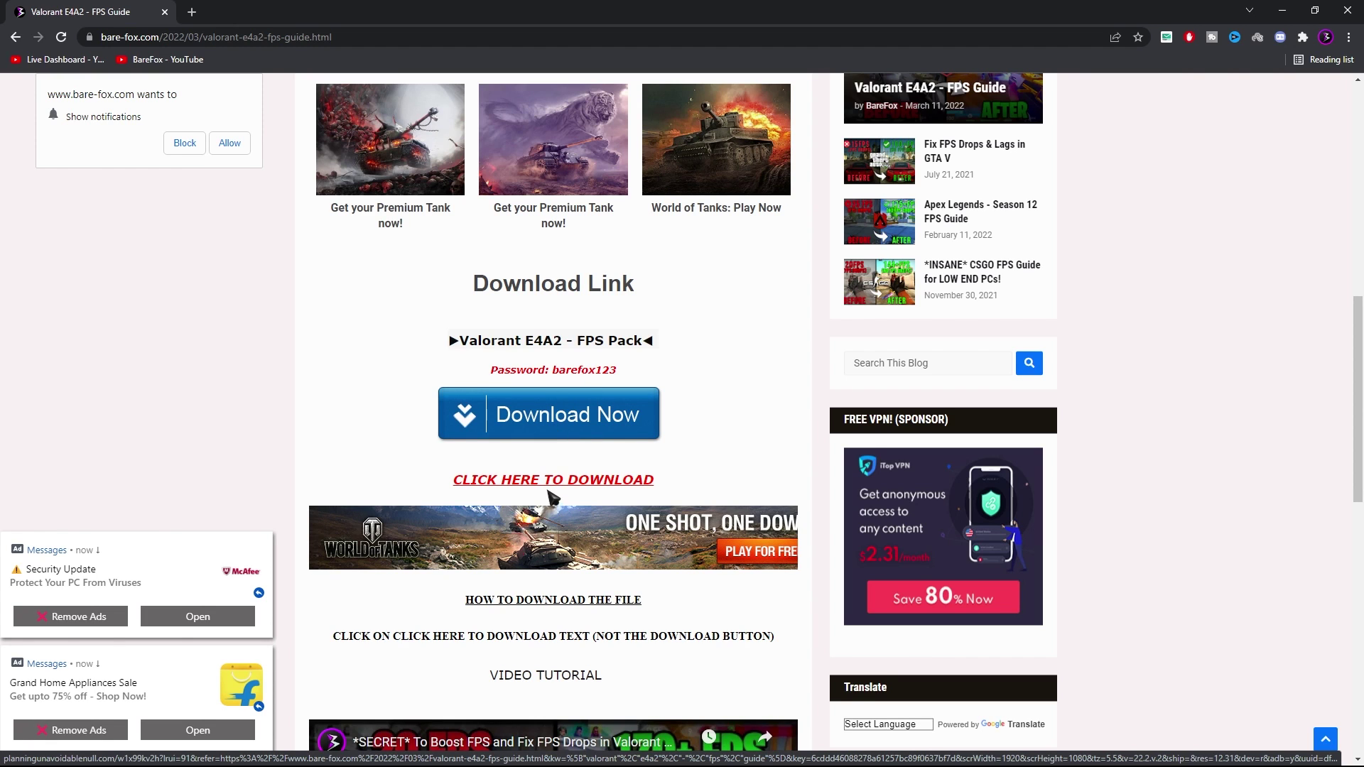
{"action": "scroll", "coordinate": [554, 487], "scroll_direction": "down", "scroll_amount": 9}
{"action": "scroll", "coordinate": [579, 360], "scroll_direction": "up", "scroll_amount": 7}
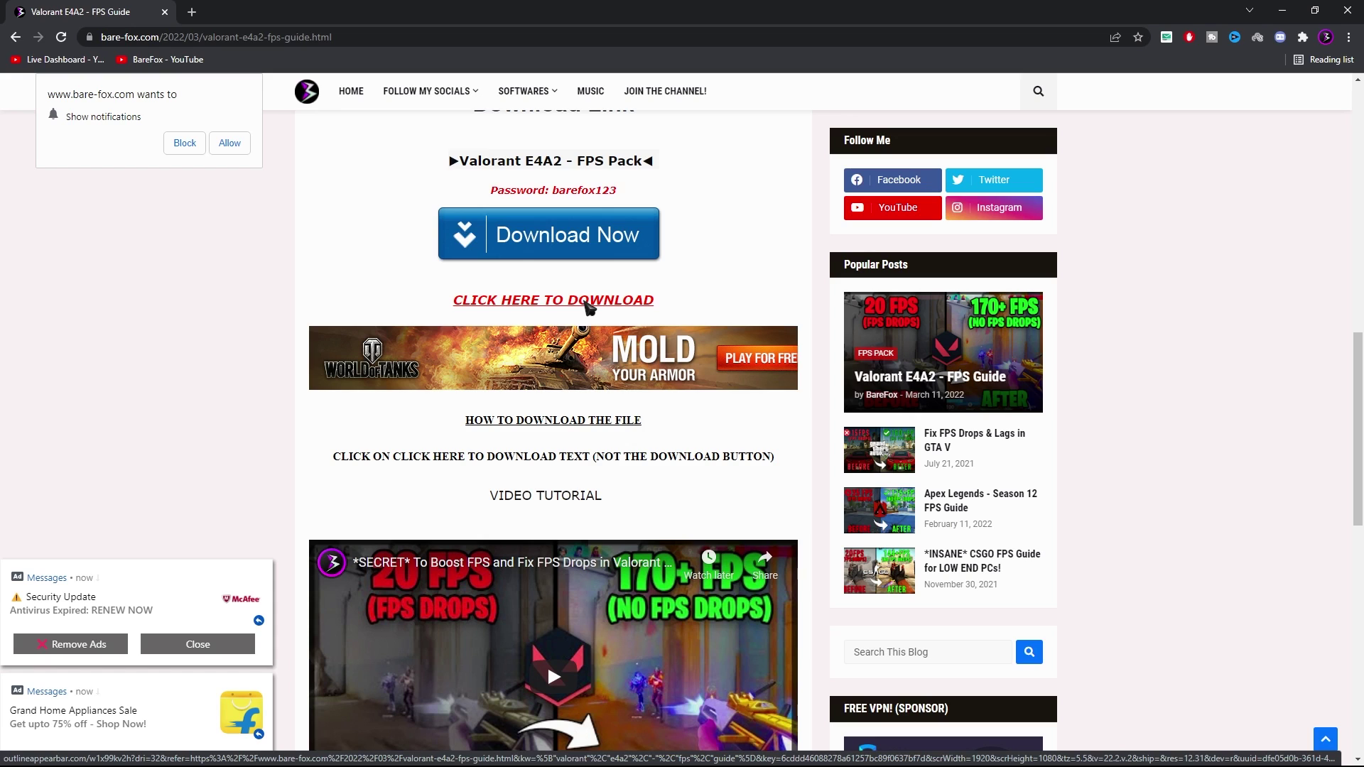
{"action": "left_click", "coordinate": [587, 302]}
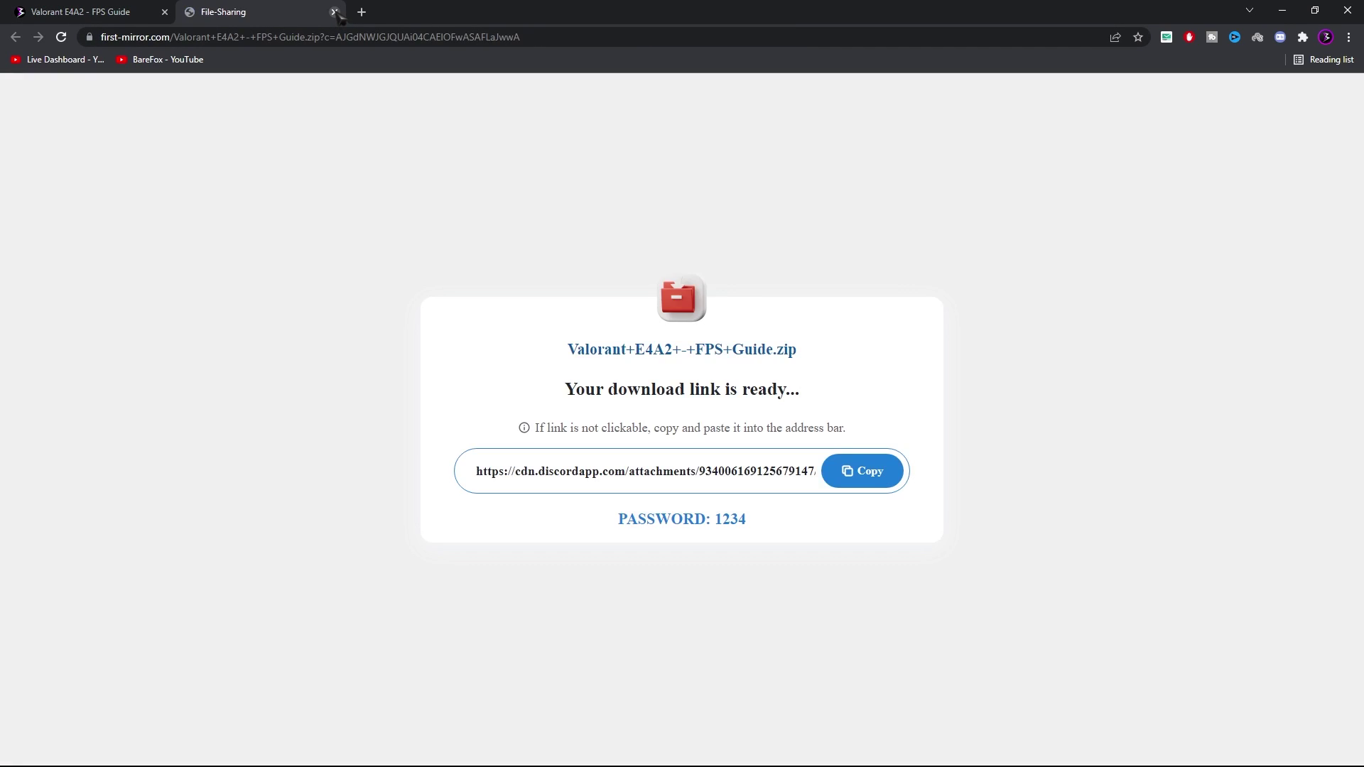
- Dismiss the ad tabs, retry the download link, and unlock it to reach the 31.1 MB MEGA page
{"action": "left_click", "coordinate": [334, 12]}
{"action": "left_click", "coordinate": [587, 303]}
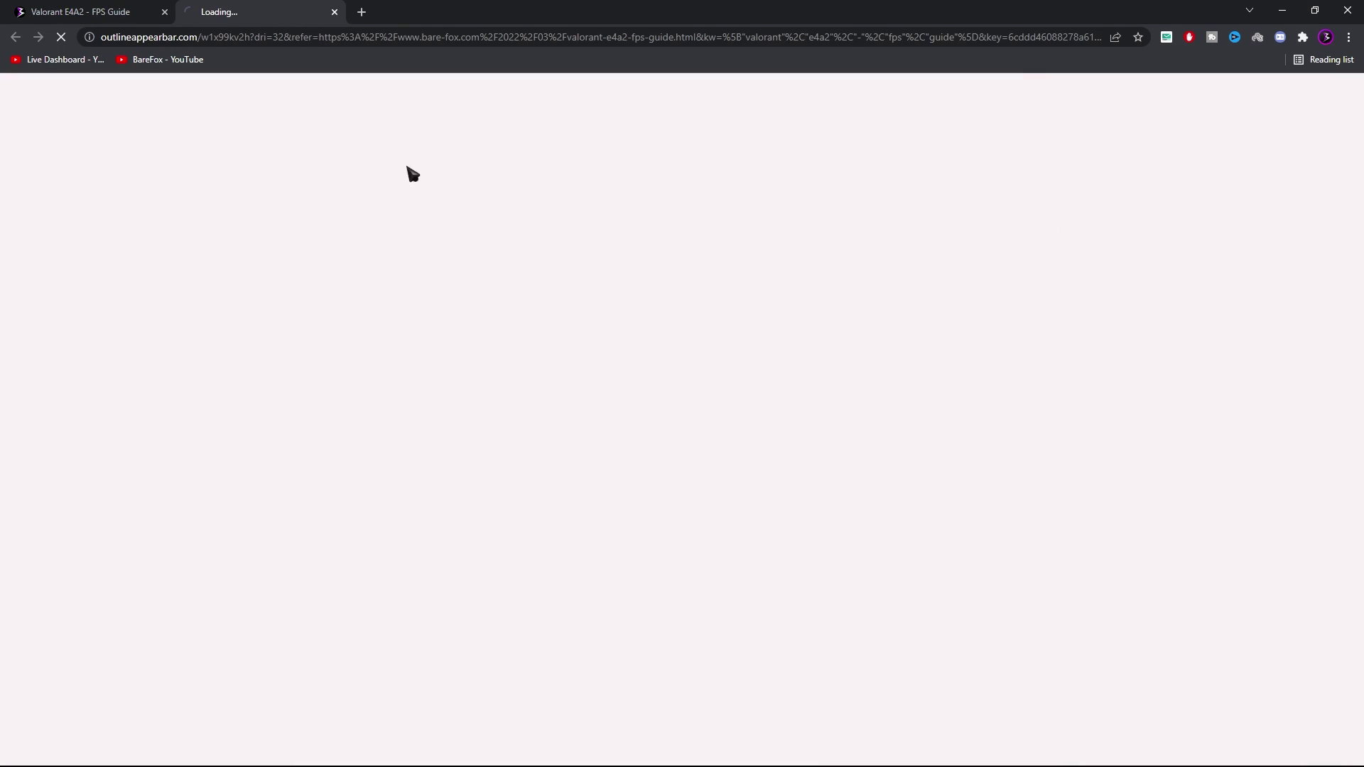
{"action": "left_click", "coordinate": [334, 12]}
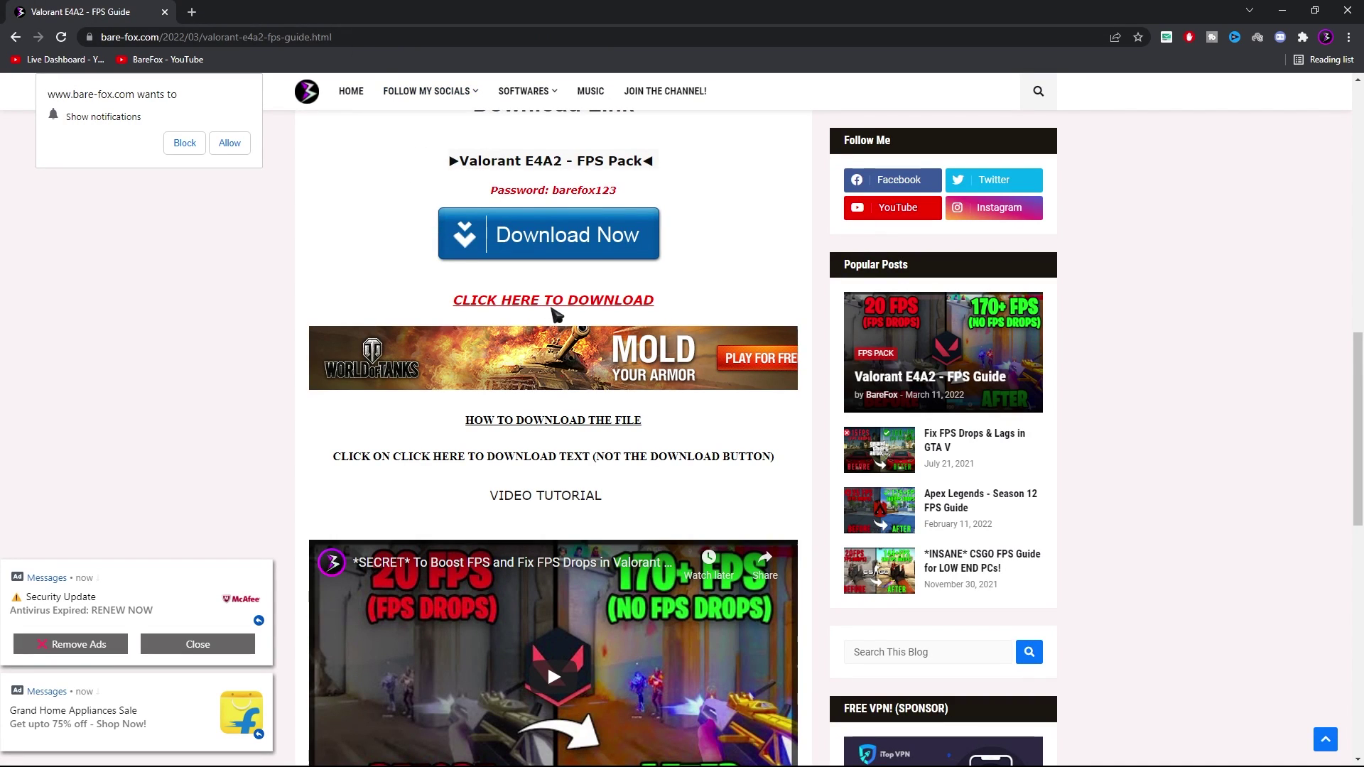
{"action": "left_click", "coordinate": [558, 306]}
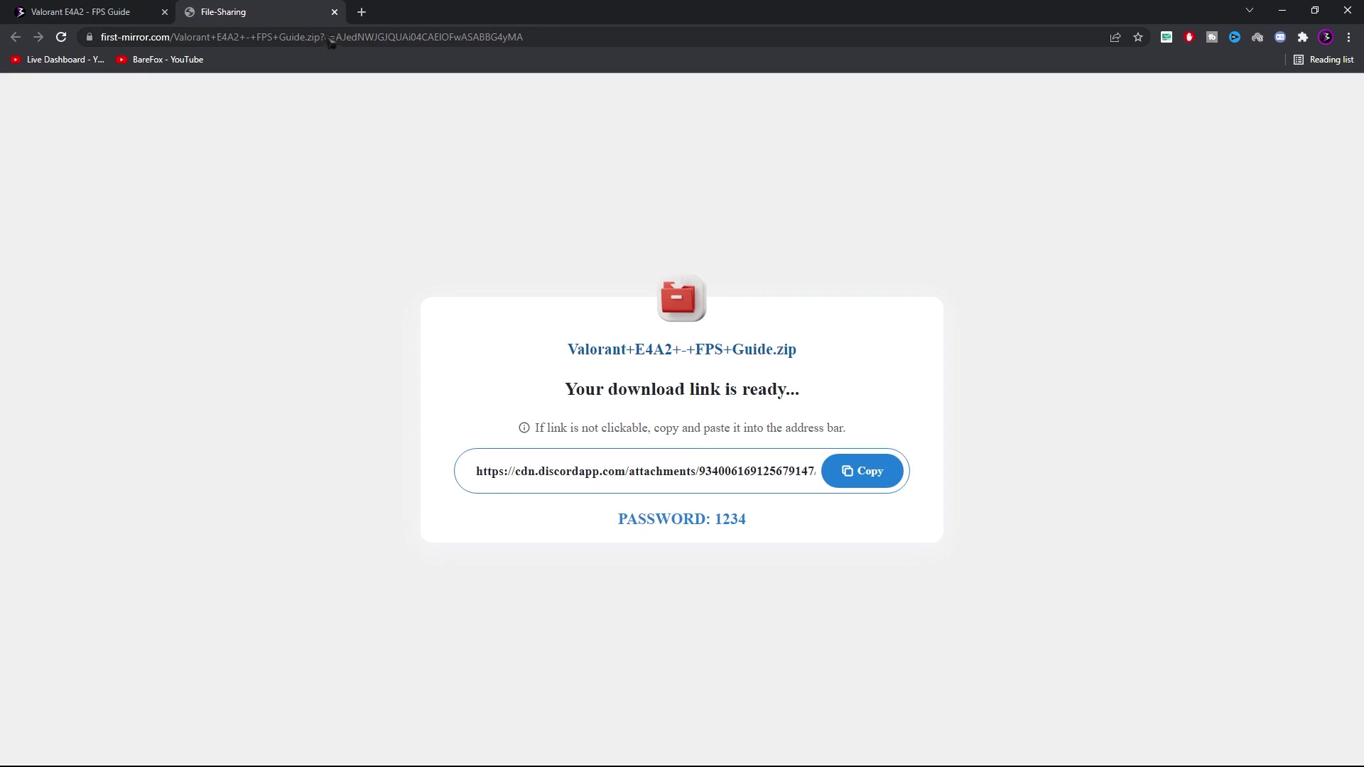
{"action": "left_click", "coordinate": [333, 12]}
{"action": "left_click", "coordinate": [607, 306]}
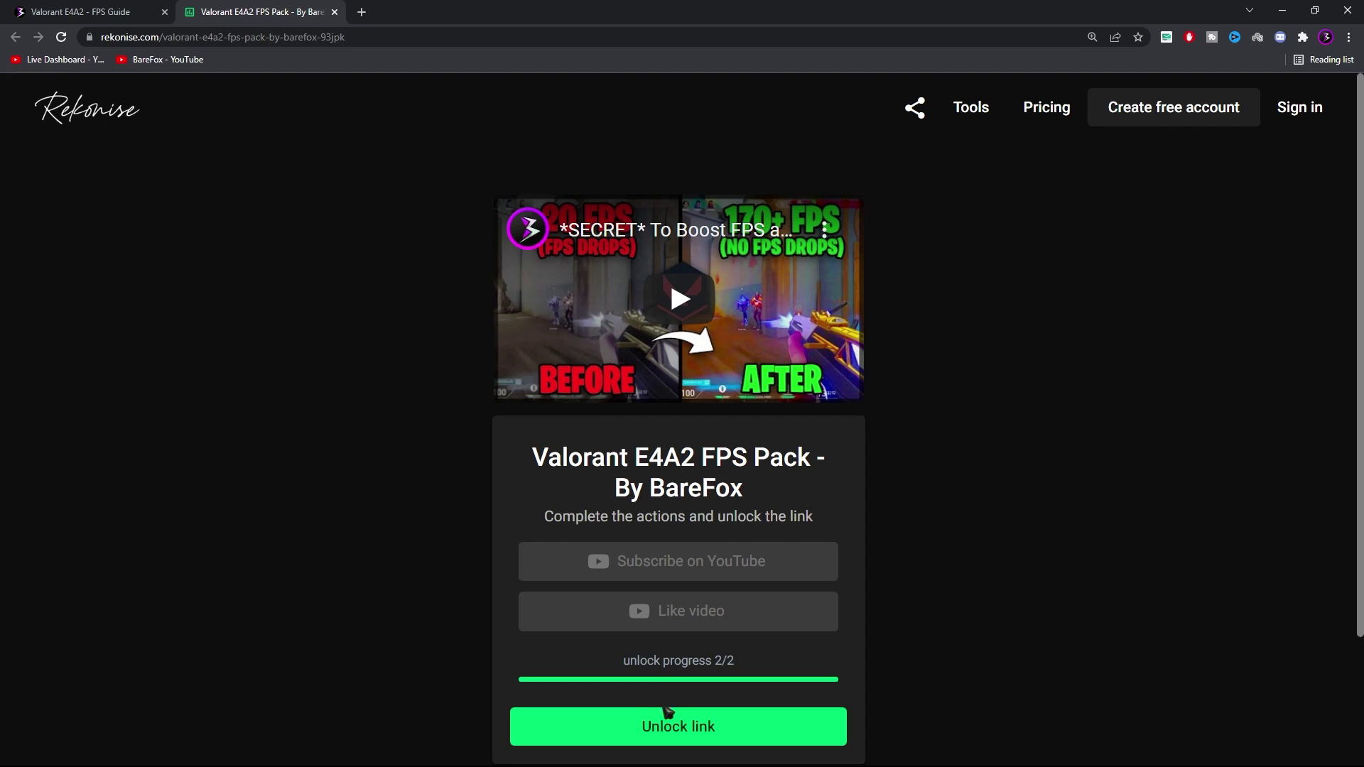
{"action": "left_click", "coordinate": [649, 732]}
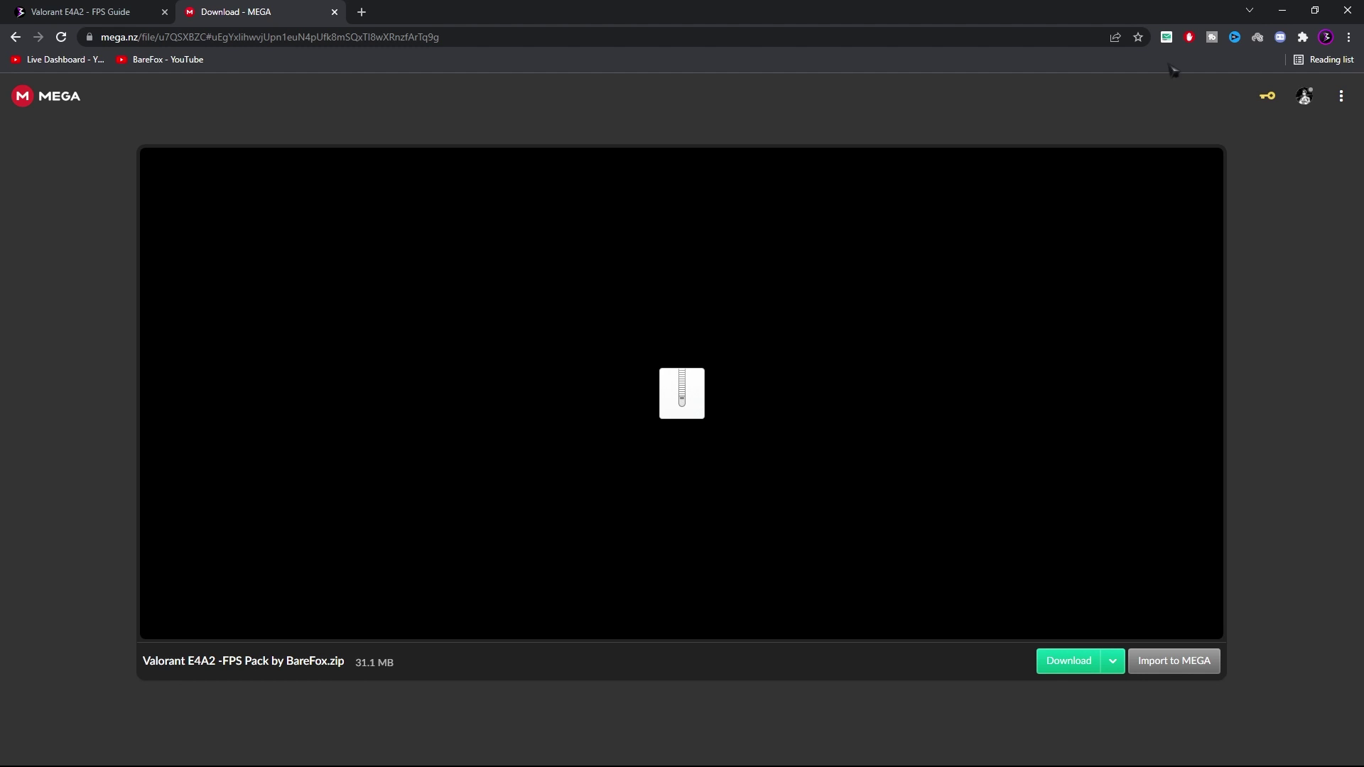
{"action": "left_click", "coordinate": [1258, 37]}
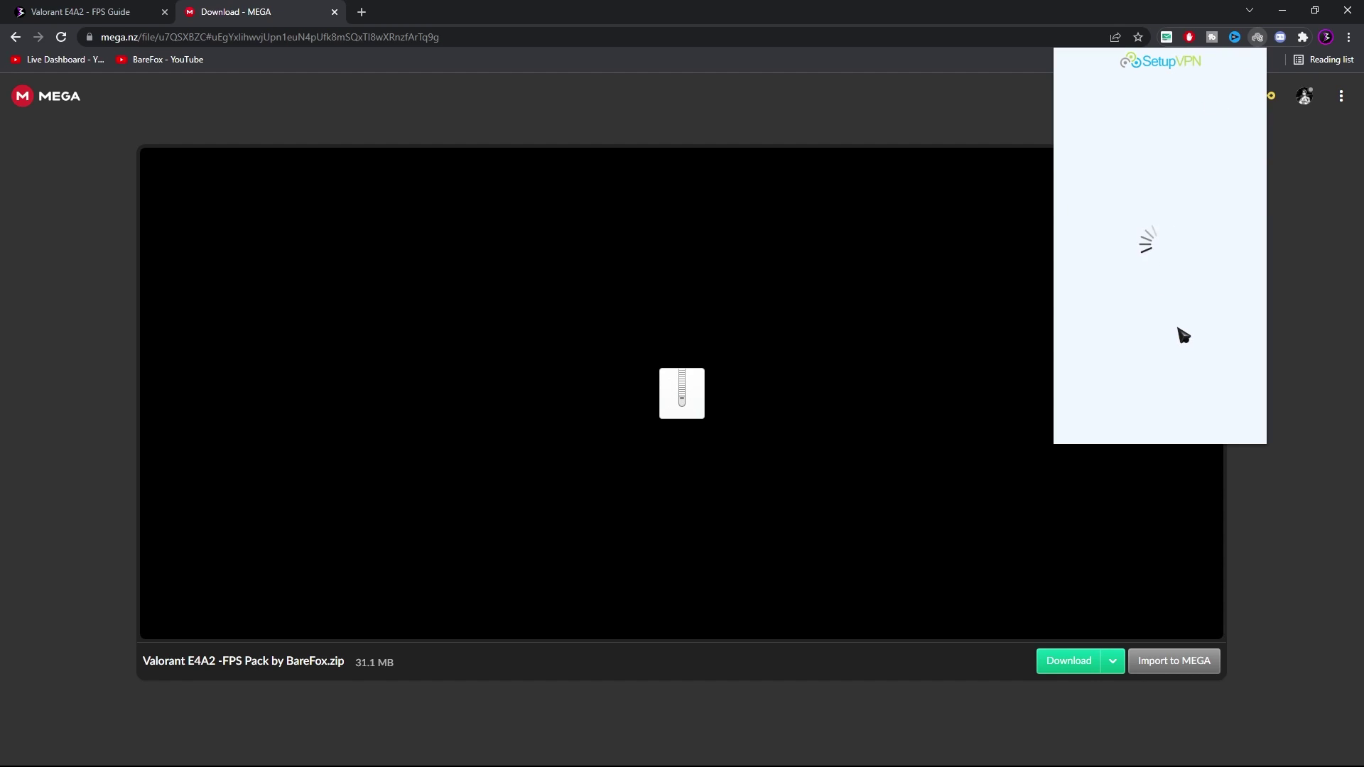
{"action": "left_click", "coordinate": [868, 154]}
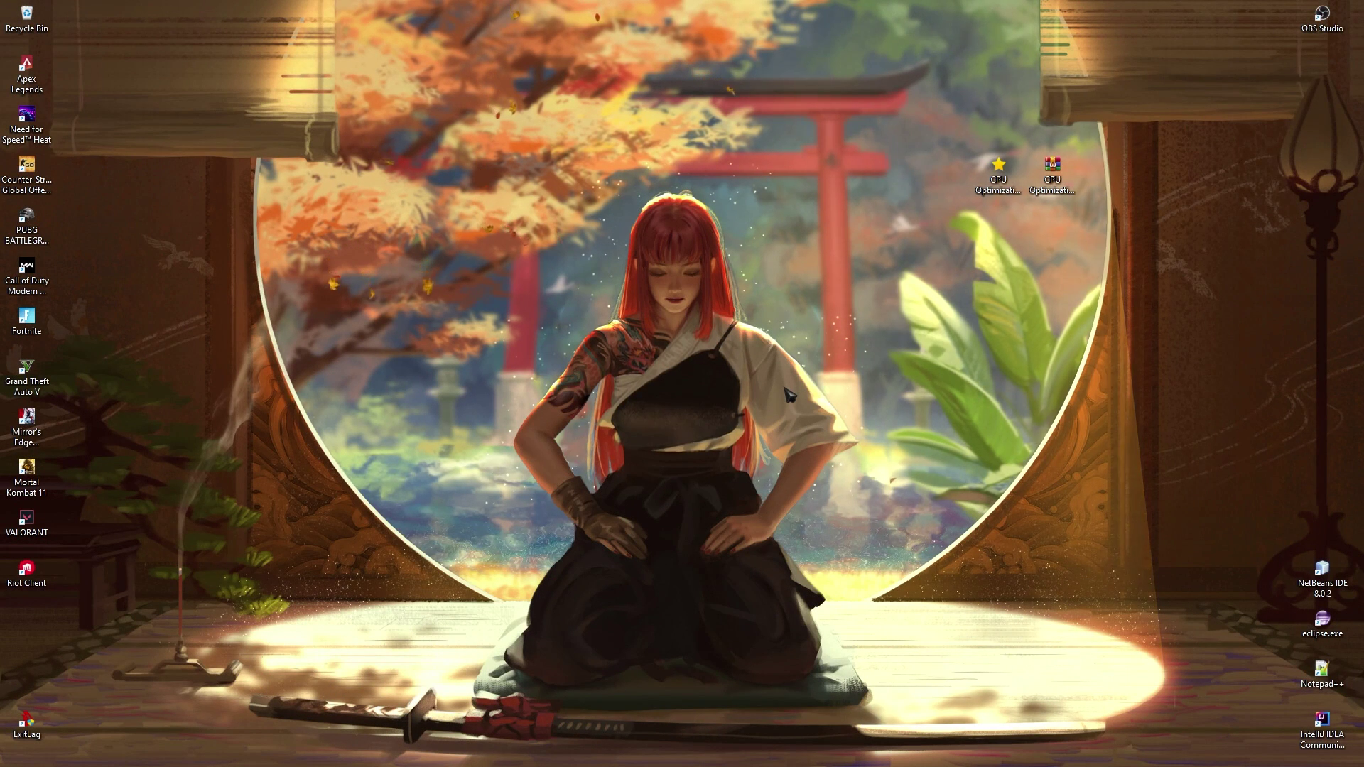
- Open the CPU Optimization Pack by BareFox folder and its 1- Registries subfolder
{"action": "left_click_drag", "start_coordinate": [936, 130], "coordinate": [1085, 213]}
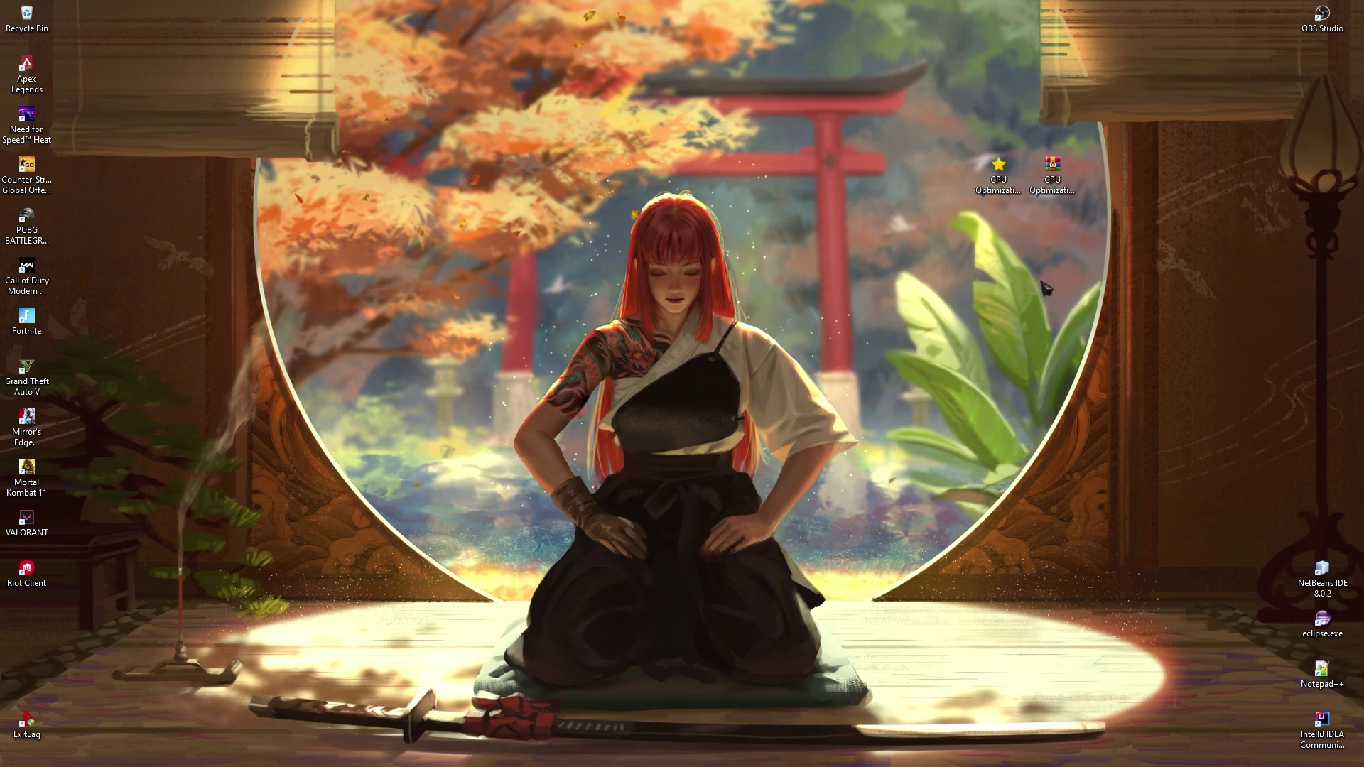
{"action": "double_click", "coordinate": [1009, 179]}
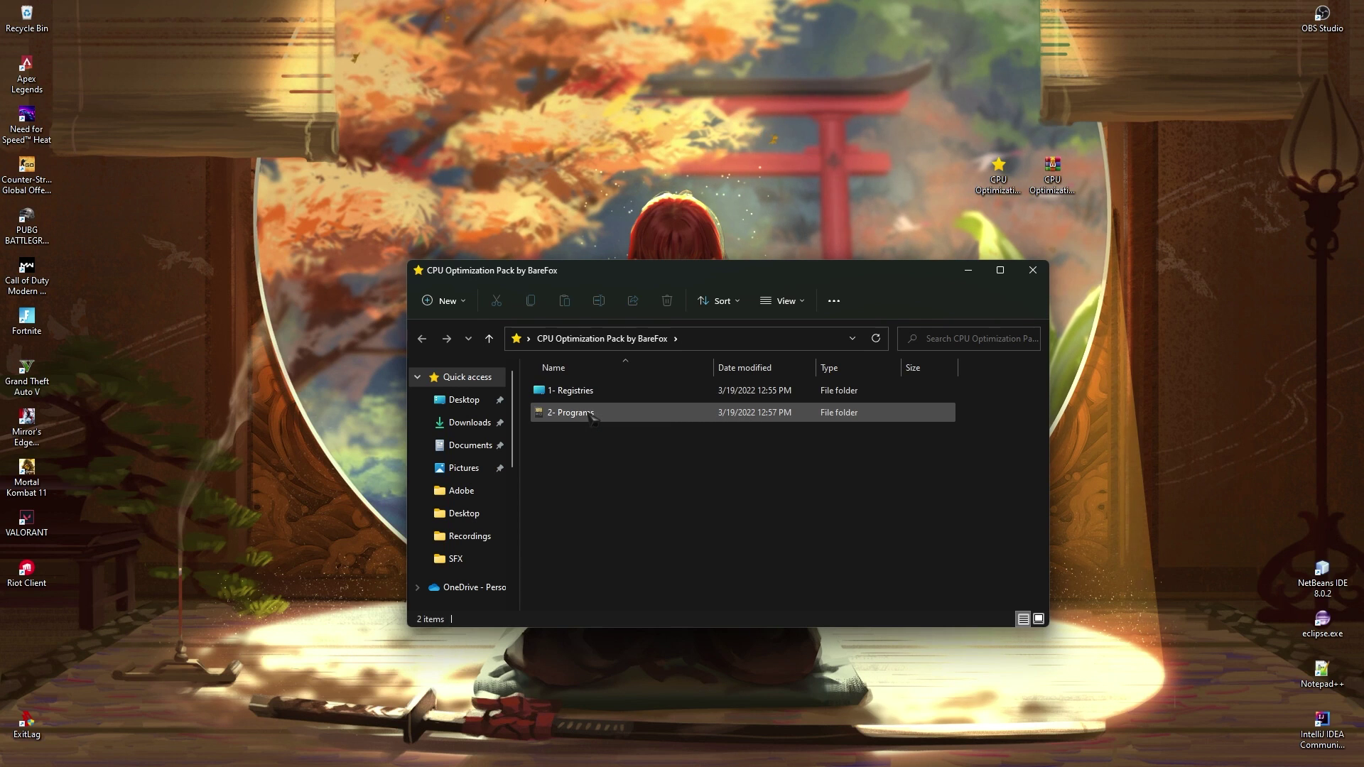
{"action": "double_click", "coordinate": [601, 393]}
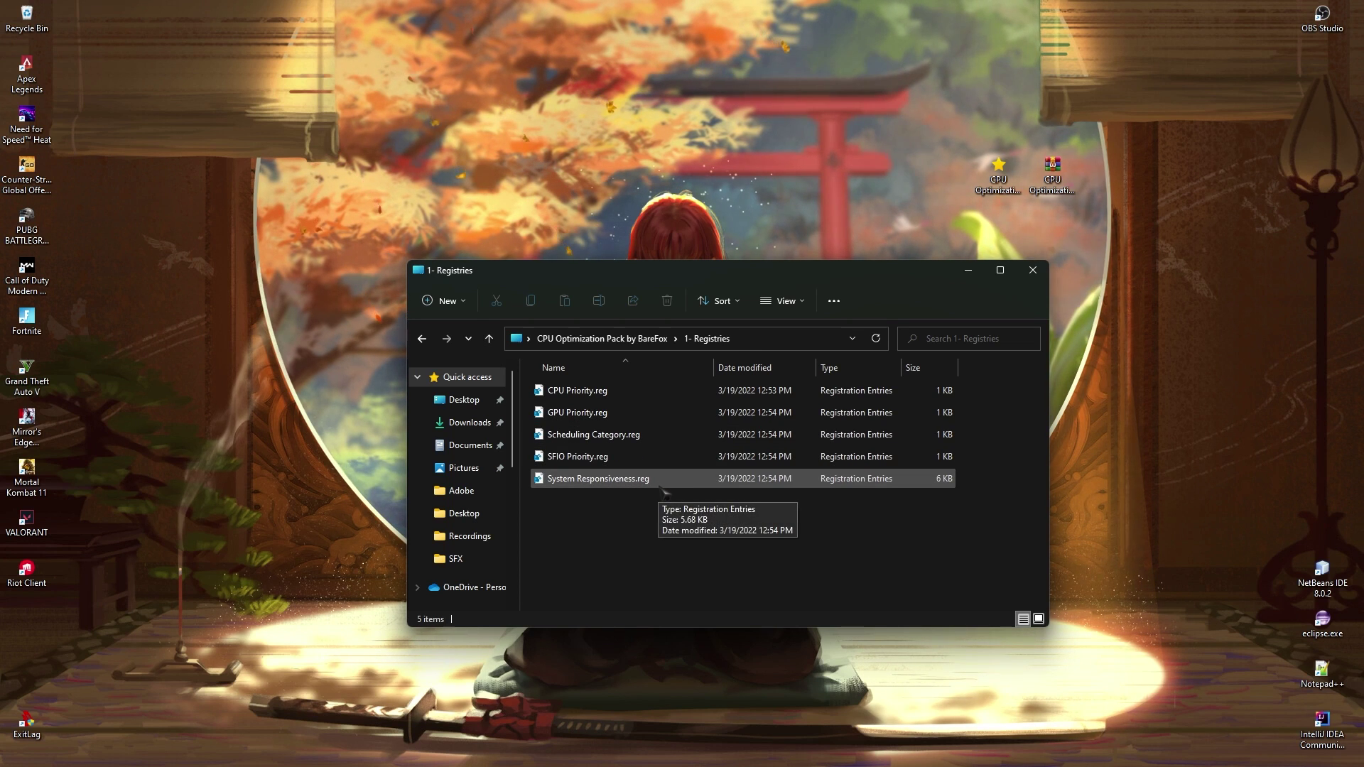
- Merge CPU Priority.reg, the next .reg file, and Scheduling Category.reg into the registry
{"action": "double_click", "coordinate": [618, 392]}
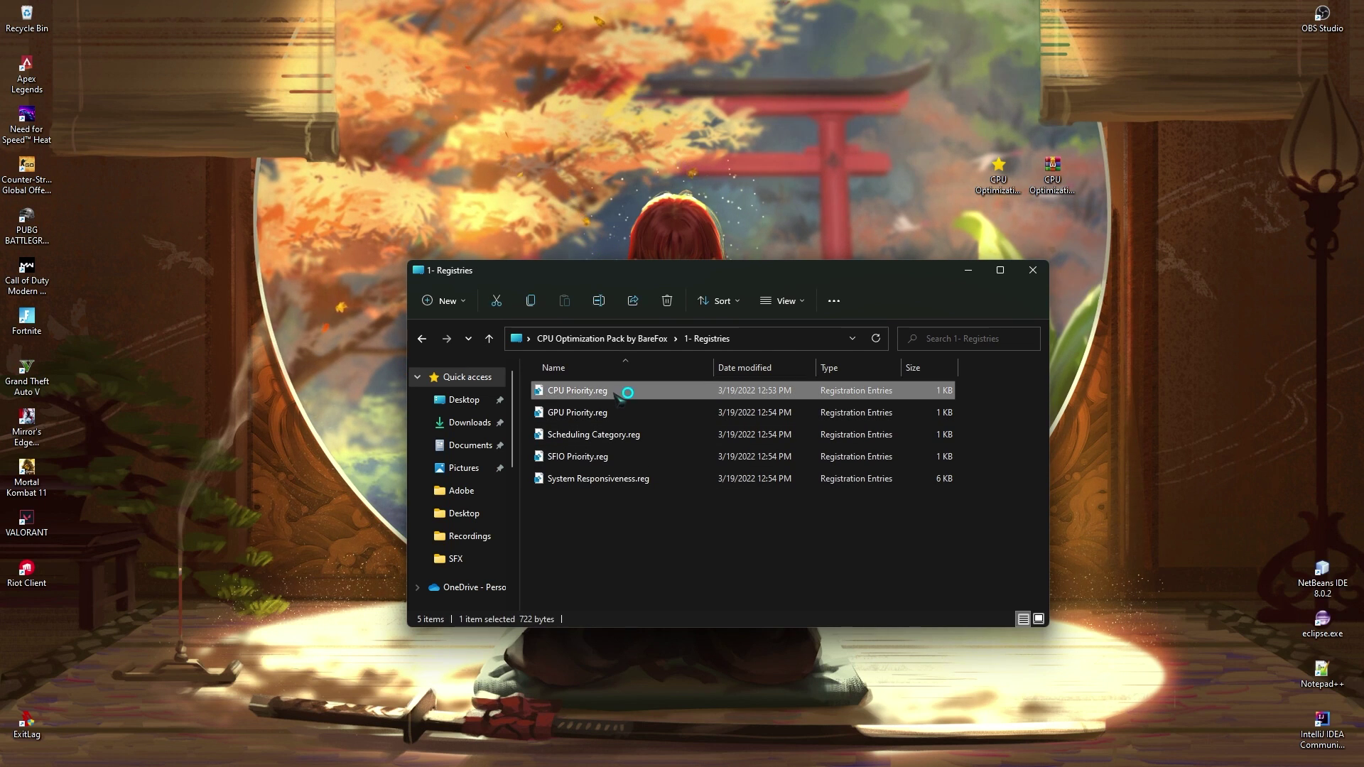
{"action": "left_click", "coordinate": [790, 413]}
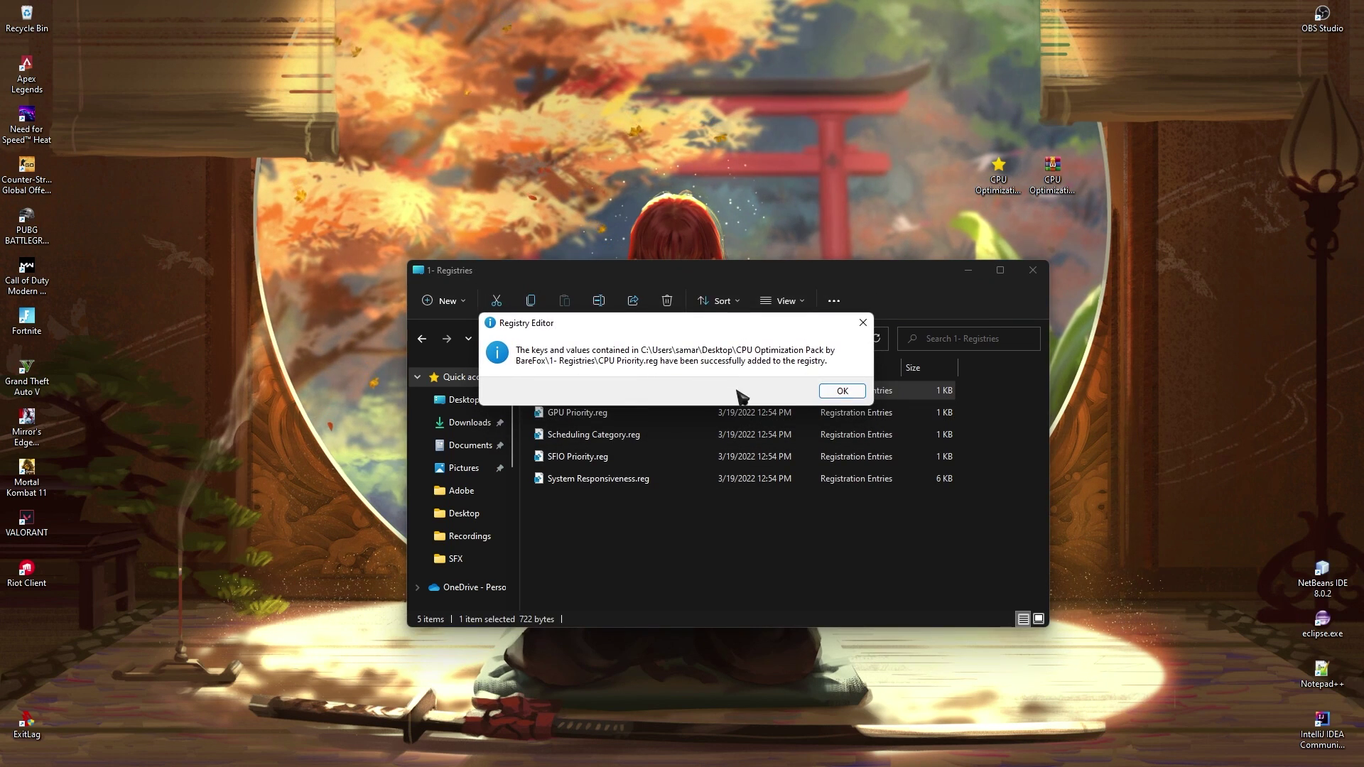
{"action": "left_click", "coordinate": [842, 392]}
{"action": "double_click", "coordinate": [643, 432]}
{"action": "left_click", "coordinate": [792, 410]}
{"action": "left_click", "coordinate": [842, 392]}
{"action": "double_click", "coordinate": [643, 435]}
{"action": "left_click", "coordinate": [787, 413]}
{"action": "left_click", "coordinate": [840, 390]}
- Merge SFIO Priority.reg and System Responsiveness.reg, then return to the pack's main folder
{"action": "left_click", "coordinate": [645, 458]}
{"action": "double_click", "coordinate": [644, 458]}
{"action": "left_click", "coordinate": [785, 413]}
{"action": "left_click", "coordinate": [840, 390]}
{"action": "double_click", "coordinate": [668, 479]}
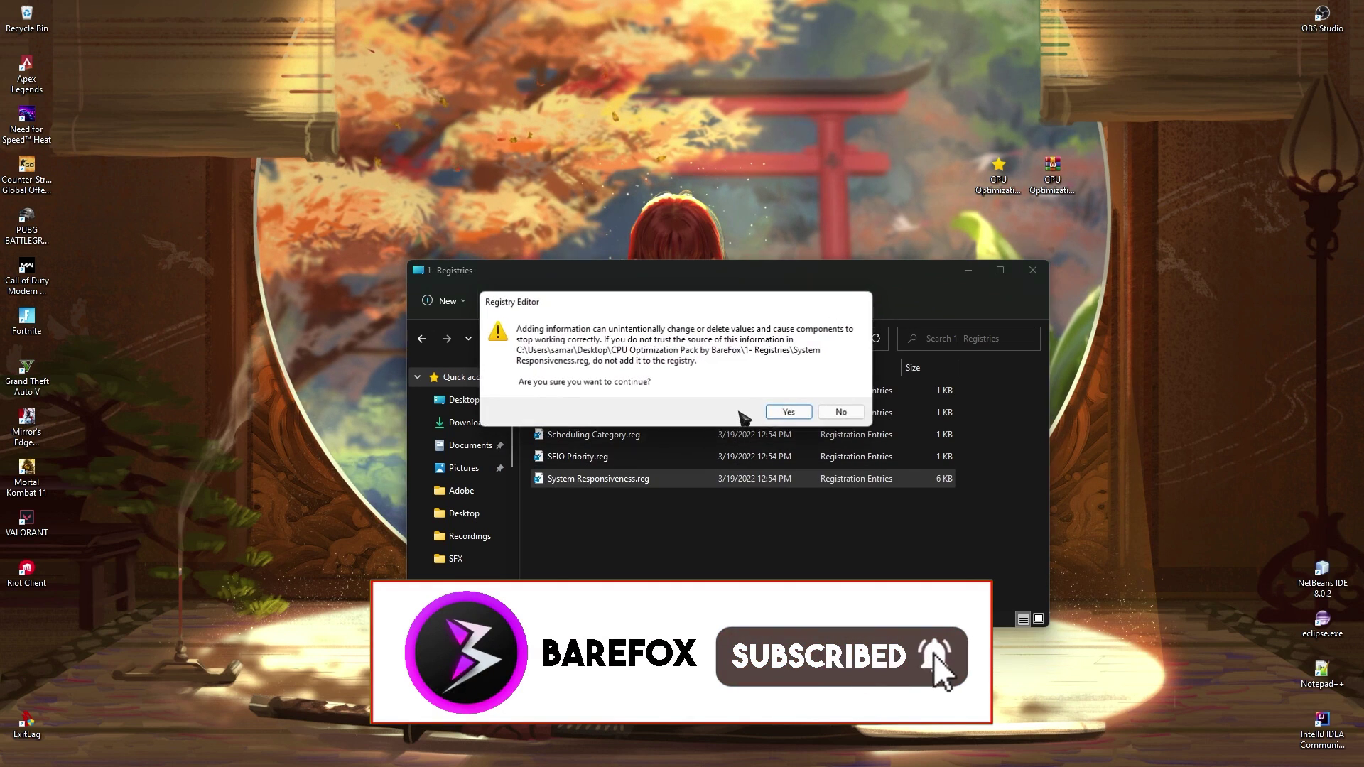
{"action": "left_click", "coordinate": [786, 412]}
{"action": "left_click", "coordinate": [842, 392]}
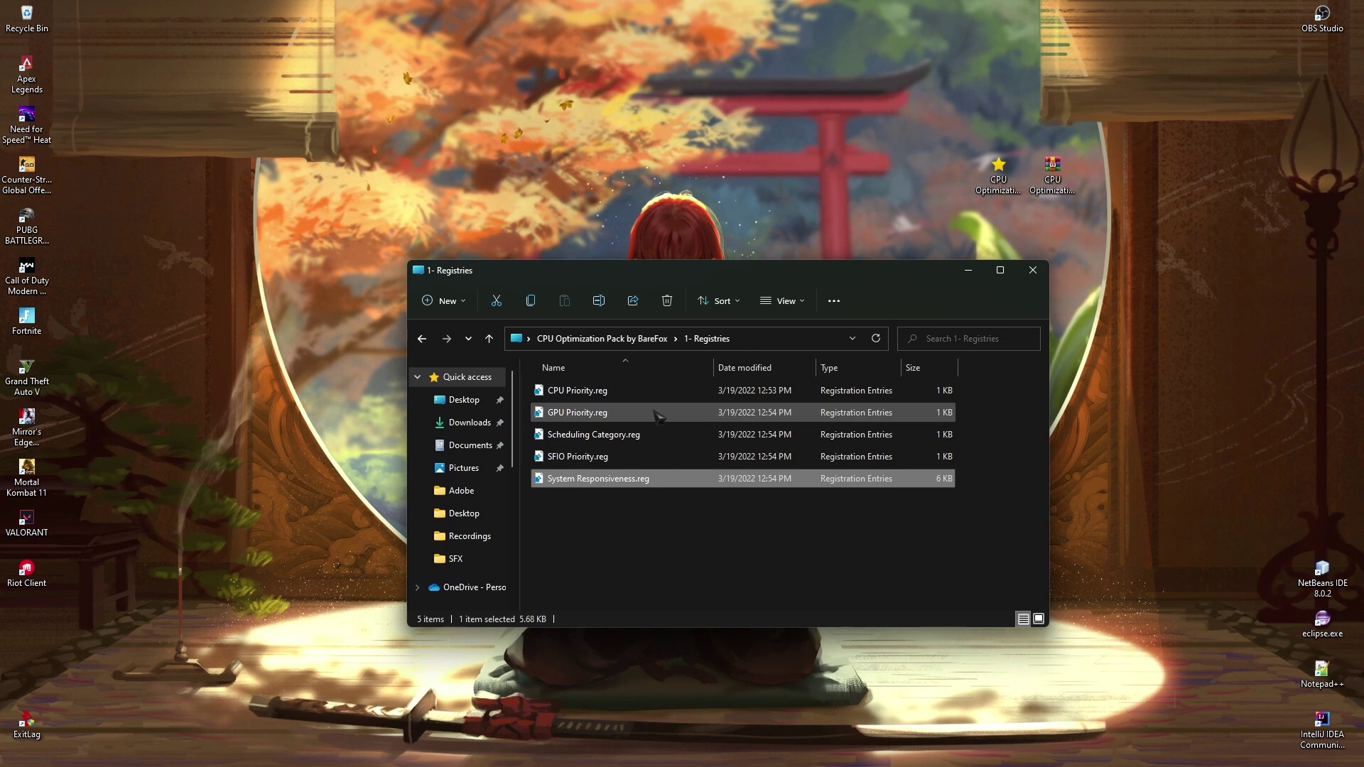
{"action": "left_click", "coordinate": [601, 338]}
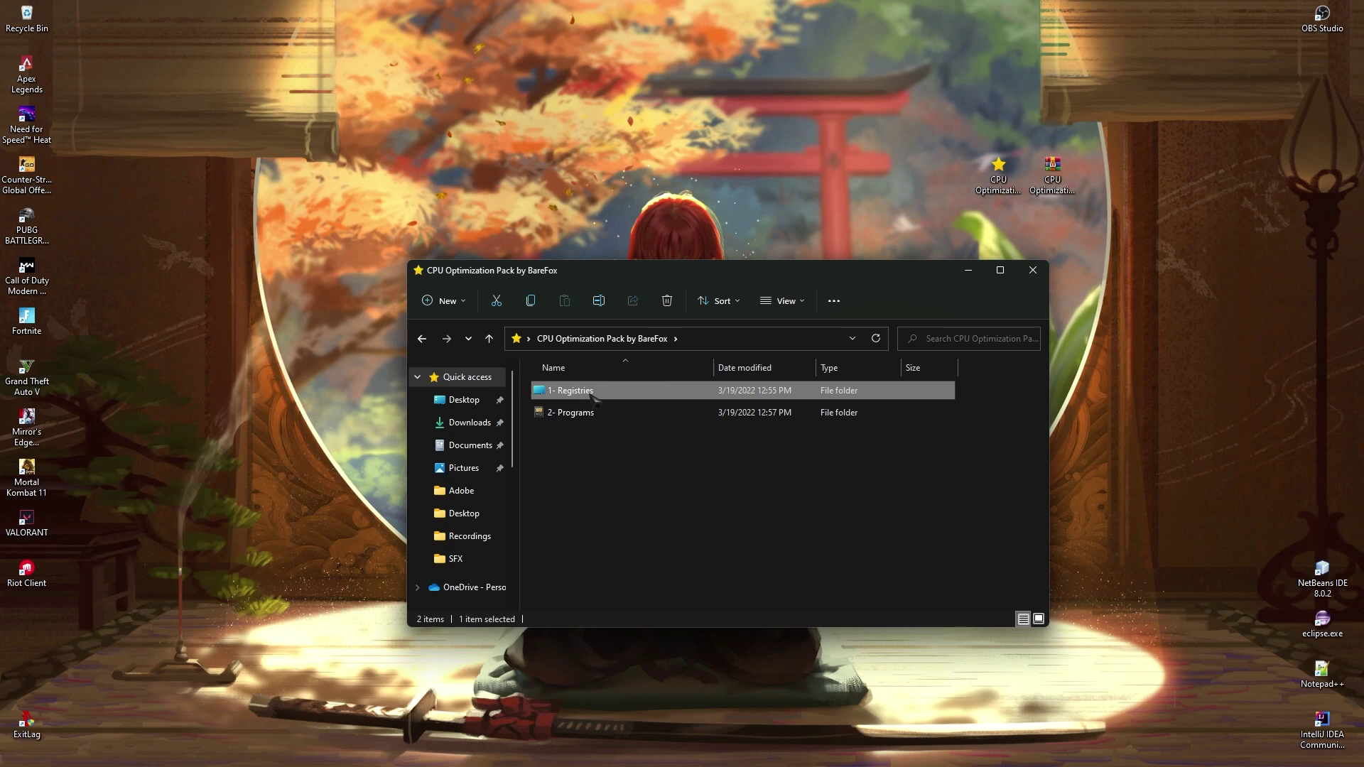
- Extract the ISLC v1.0.2.5 self-extracting archive inside the 2- Programs folder
{"action": "double_click", "coordinate": [573, 414]}
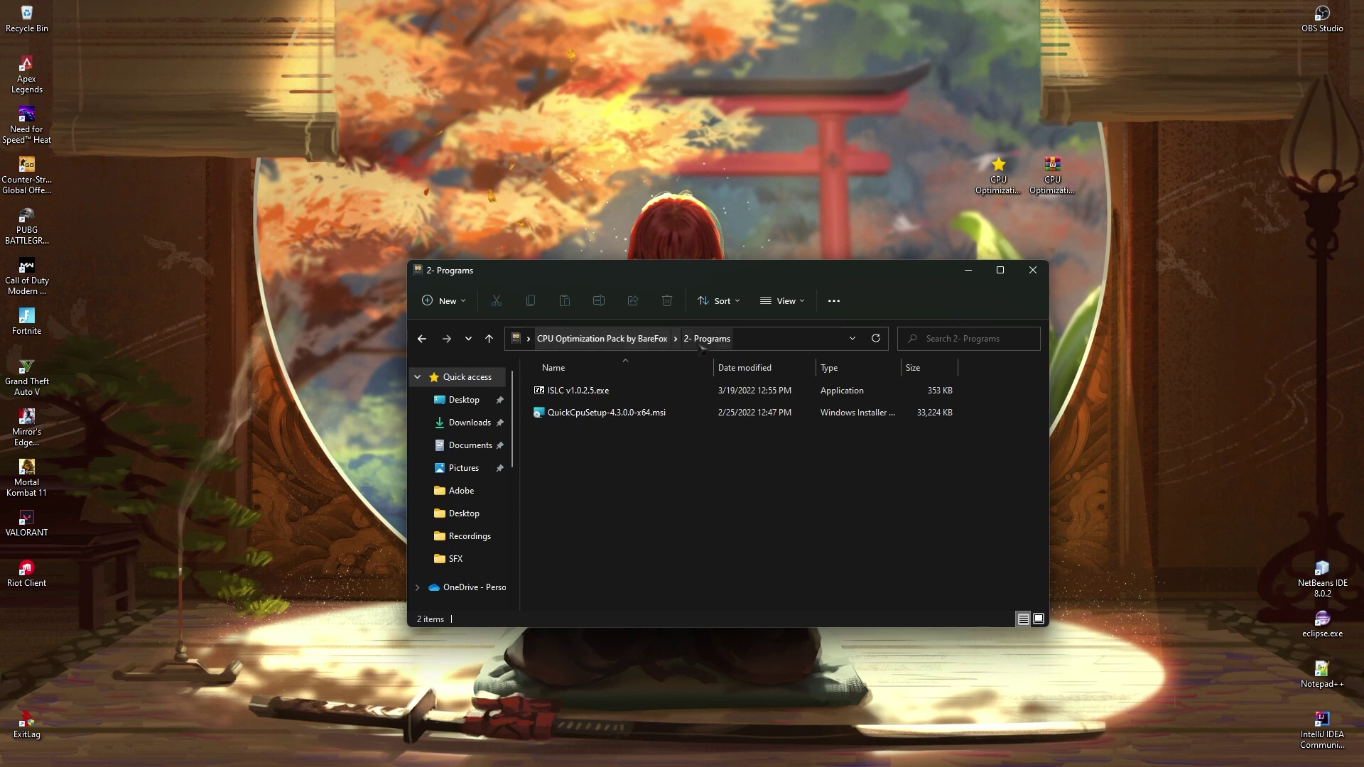
{"action": "double_click", "coordinate": [568, 393]}
{"action": "left_click", "coordinate": [696, 420]}
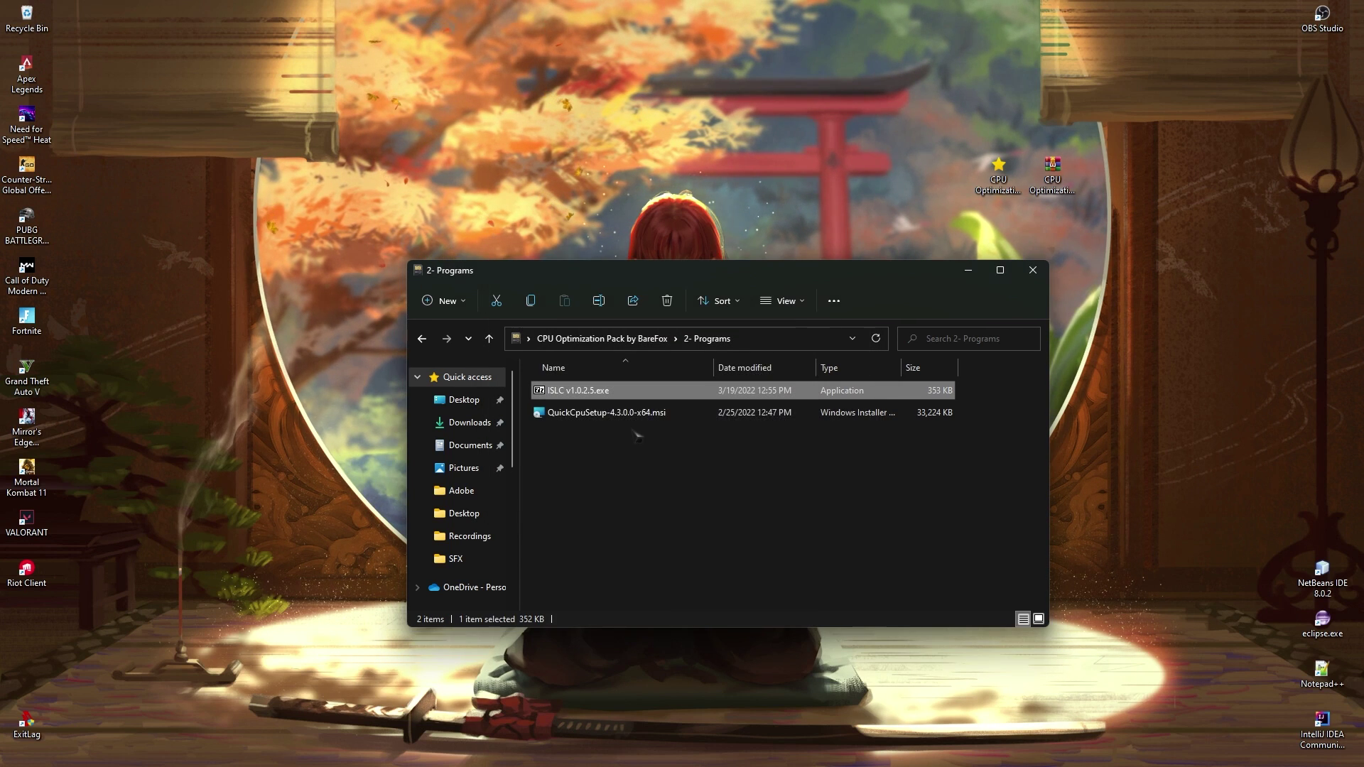
{"action": "left_click", "coordinate": [470, 423]}
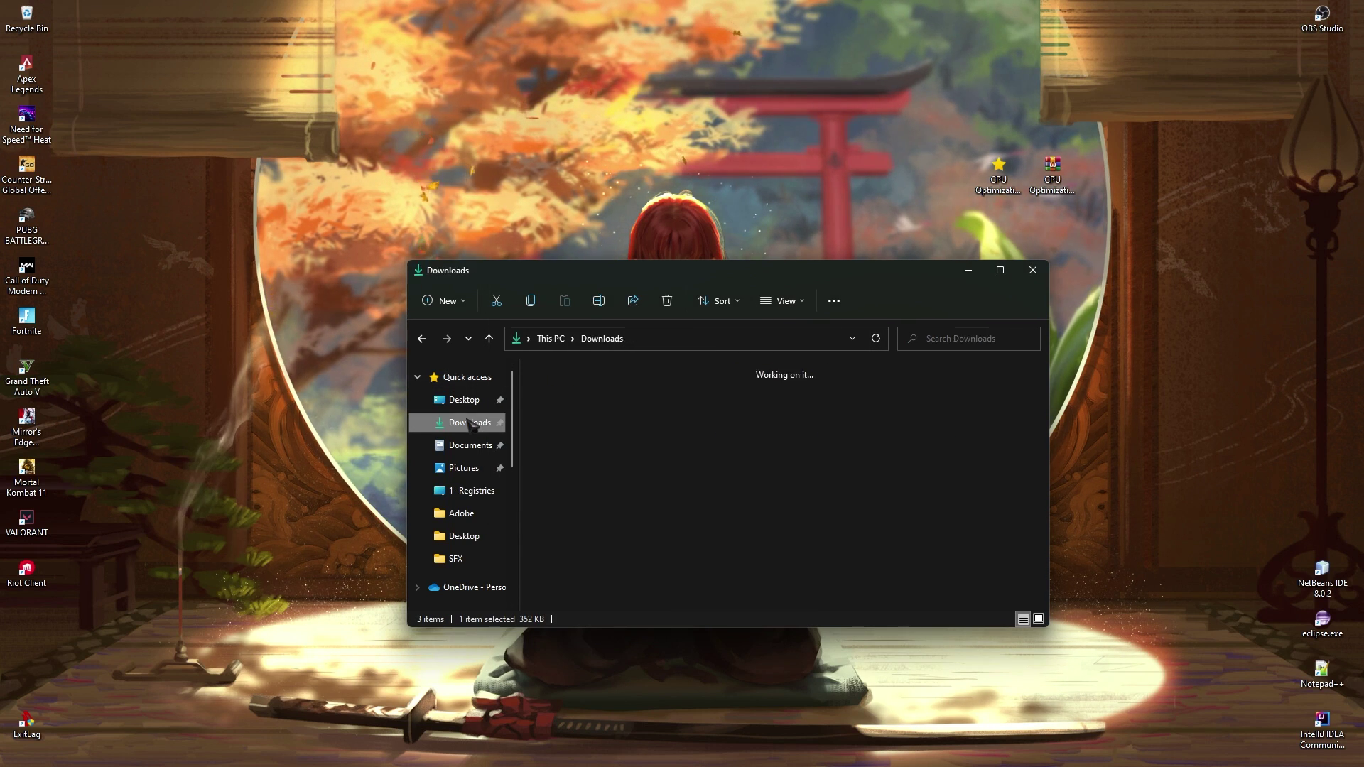
{"action": "key", "text": "alt+Left"}
- Run ISLC.exe from the extracted ISLC v1.0.2.5 folder as administrator
{"action": "double_click", "coordinate": [597, 395]}
{"action": "left_click", "coordinate": [633, 488]}
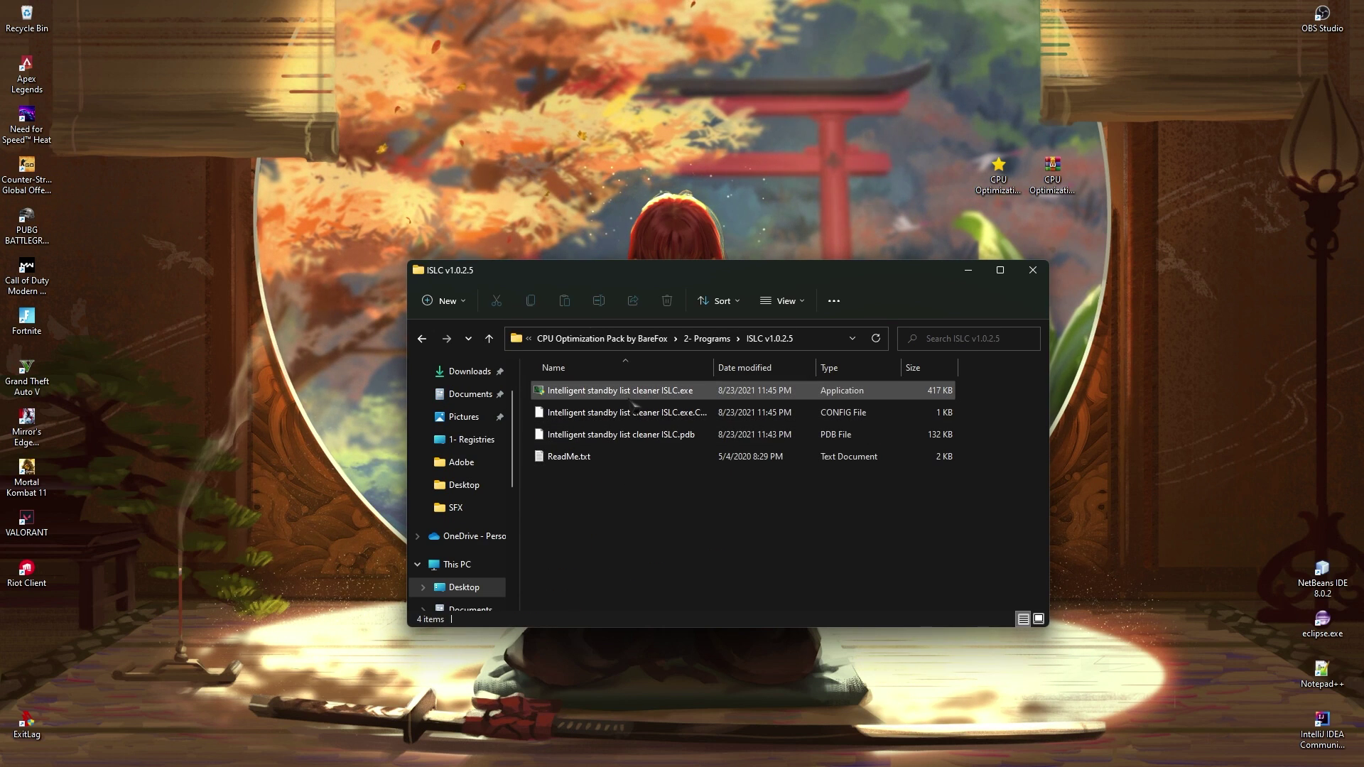
{"action": "right_click", "coordinate": [684, 398]}
{"action": "left_click", "coordinate": [706, 463]}
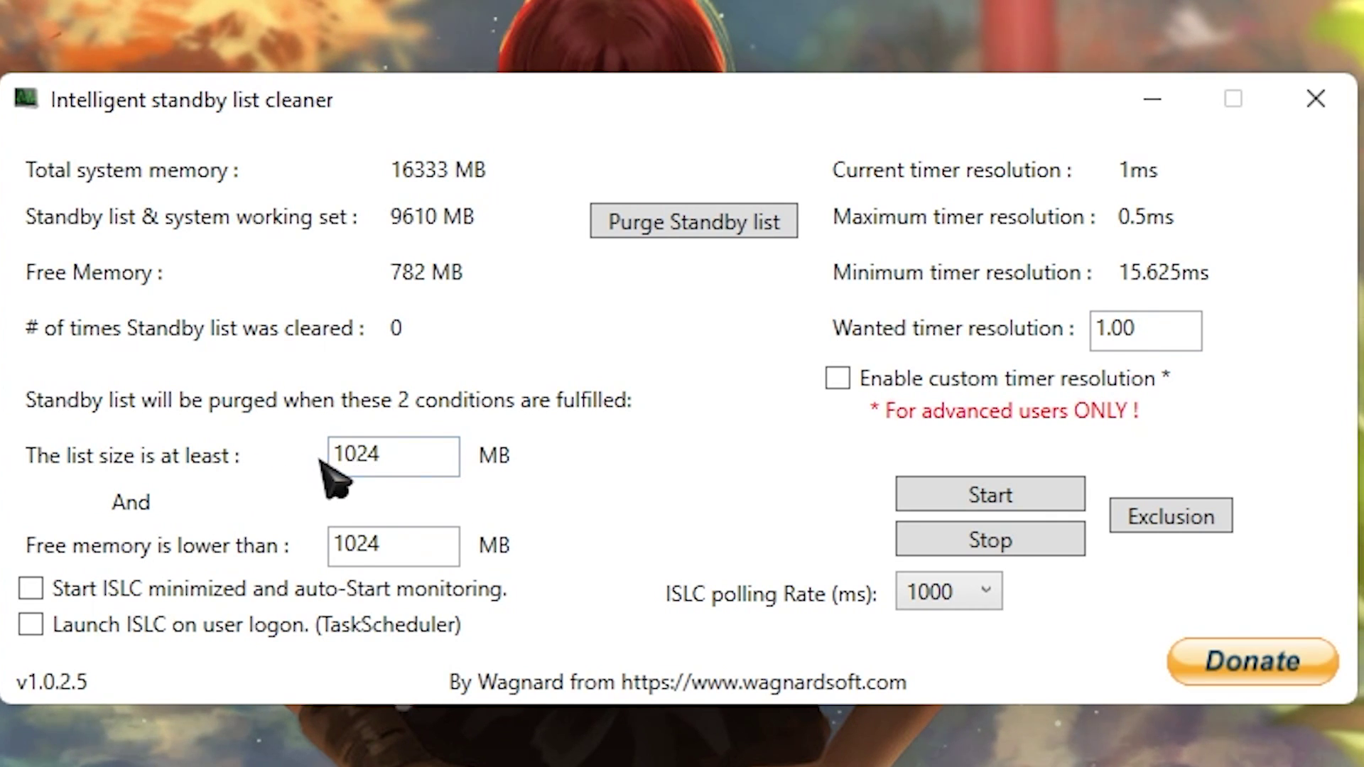
- Change the free-memory purge threshold from 1024 to 16000 MB, then search Start for 'system Configuration'
{"action": "left_click_drag", "start_coordinate": [435, 558], "coordinate": [302, 547]}
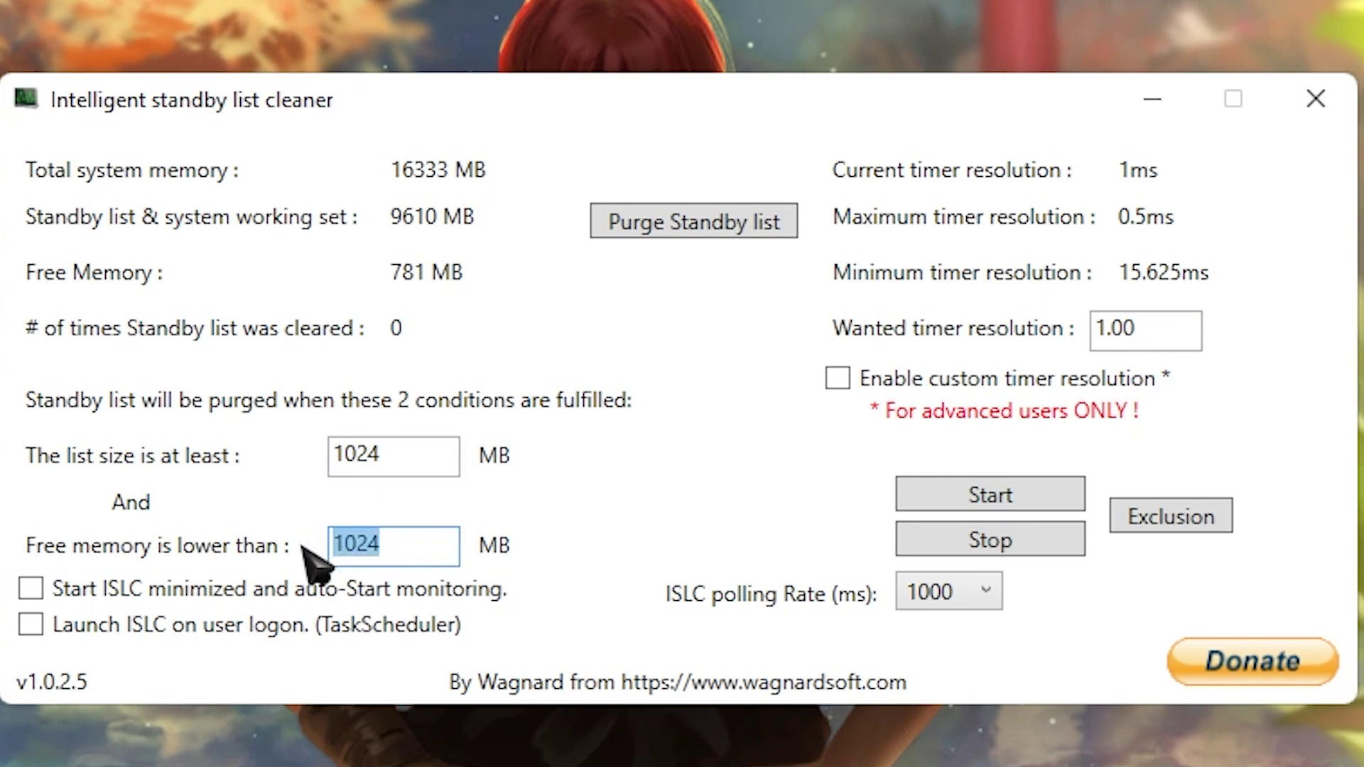
{"action": "type", "text": "1"}
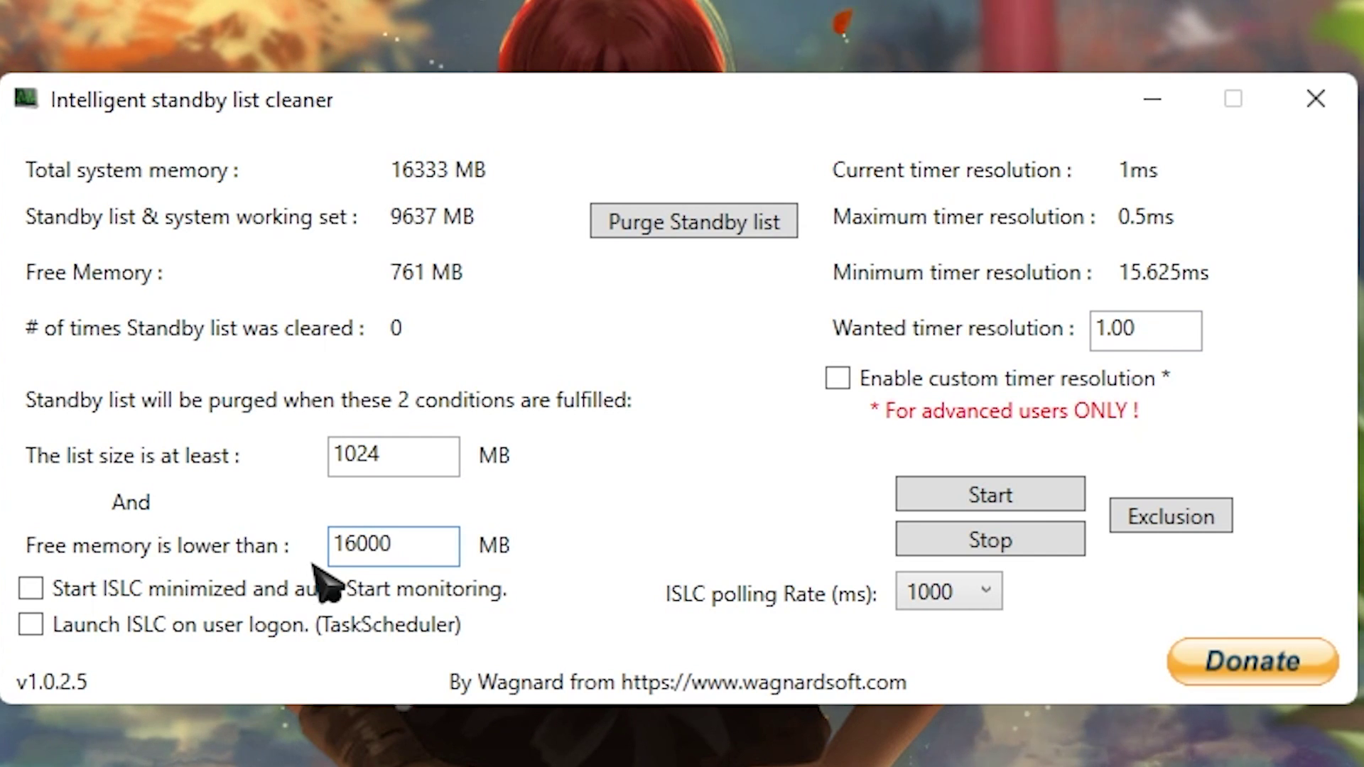
{"action": "key", "text": "super"}
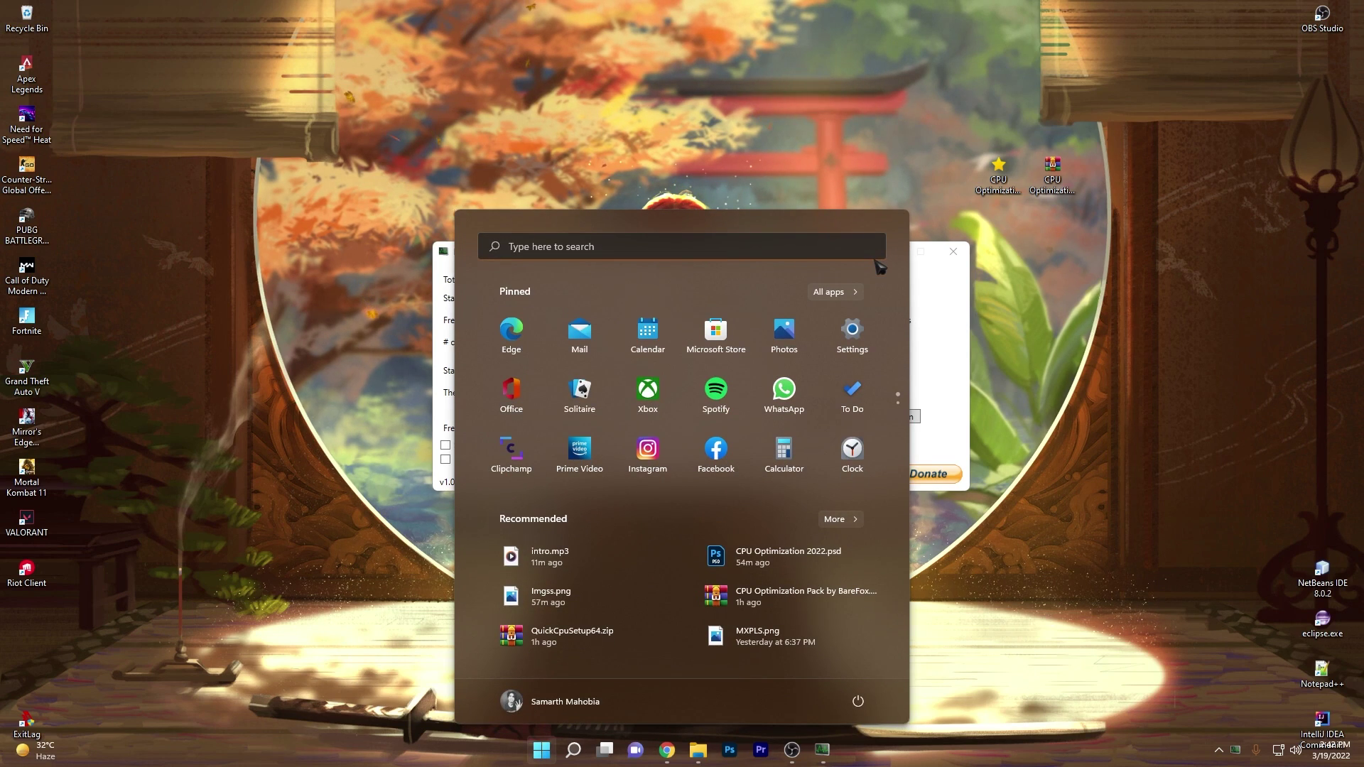
{"action": "type", "text": "system Configuration"}
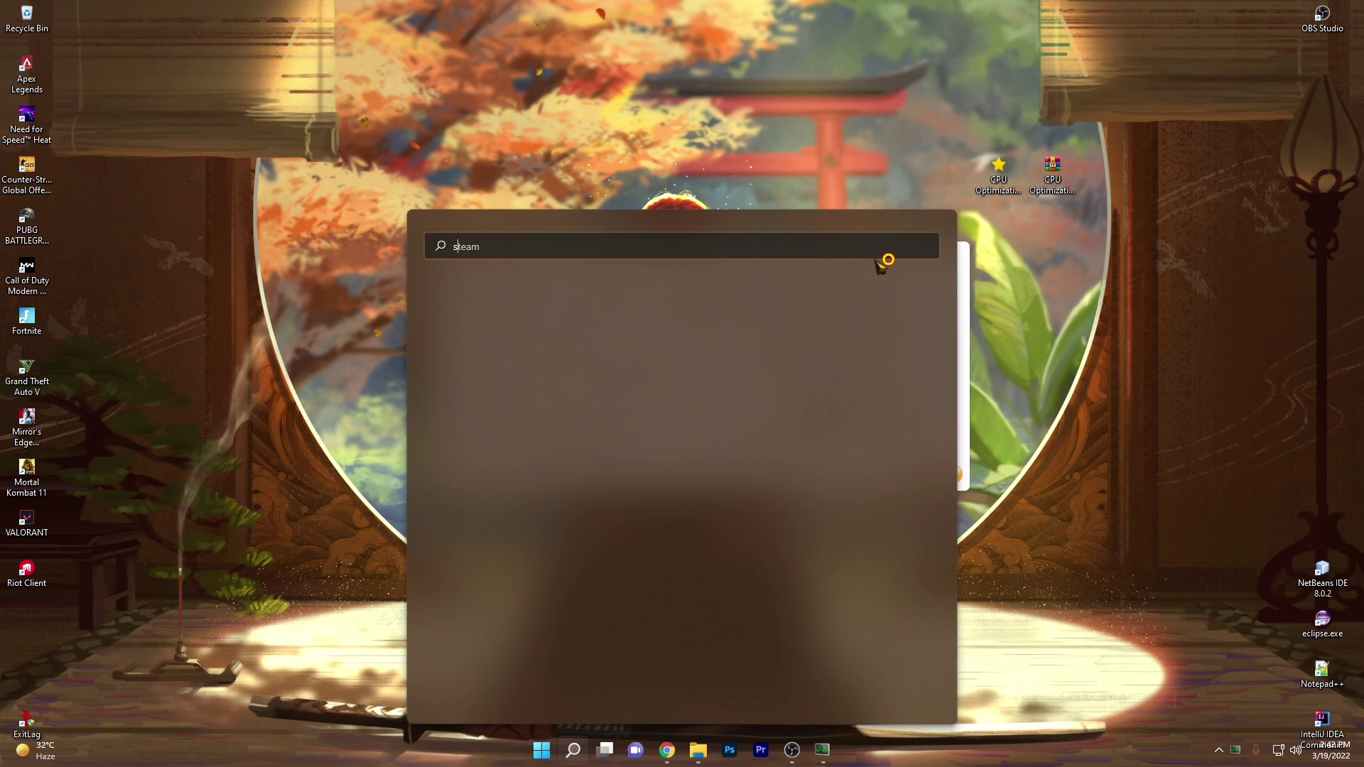
- Open System Information and check available and total physical memory (16.0 GB)
{"action": "left_click", "coordinate": [528, 432]}
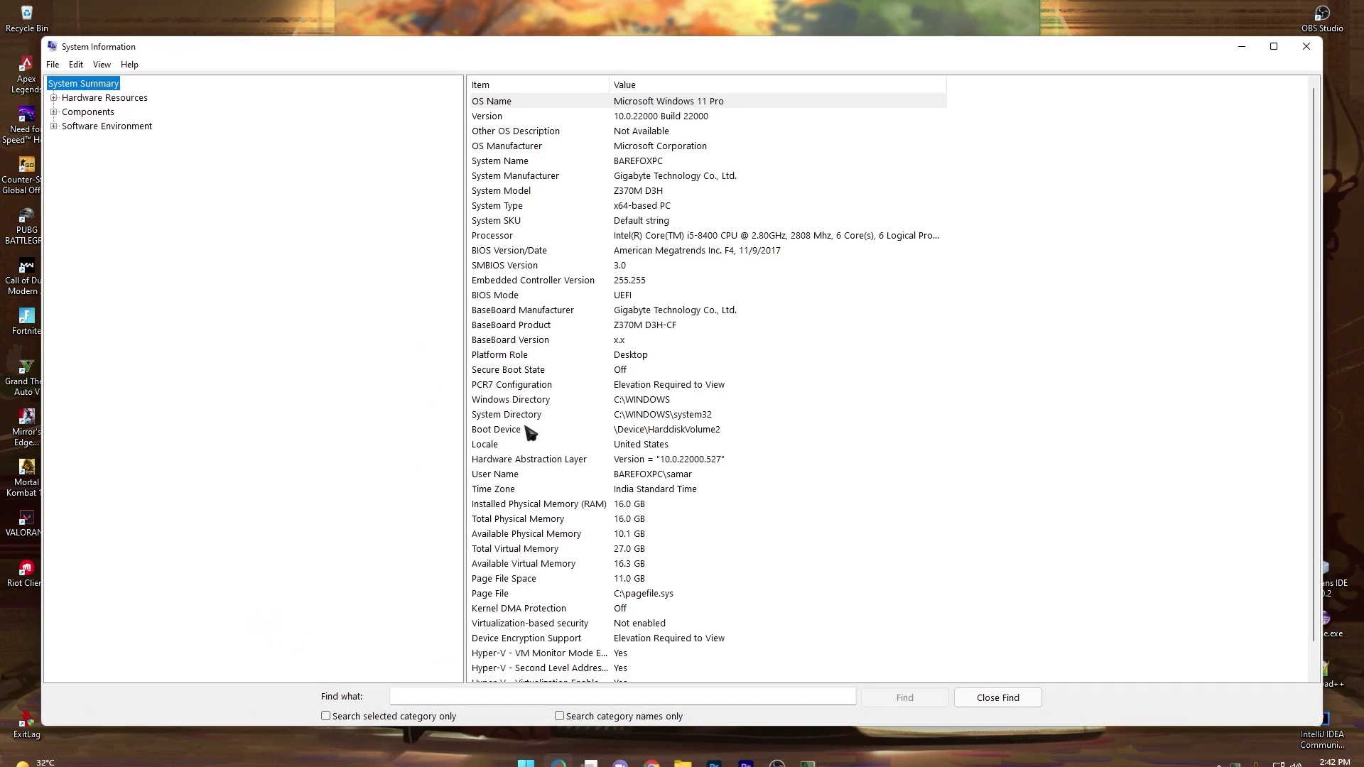
{"action": "left_click", "coordinate": [471, 533]}
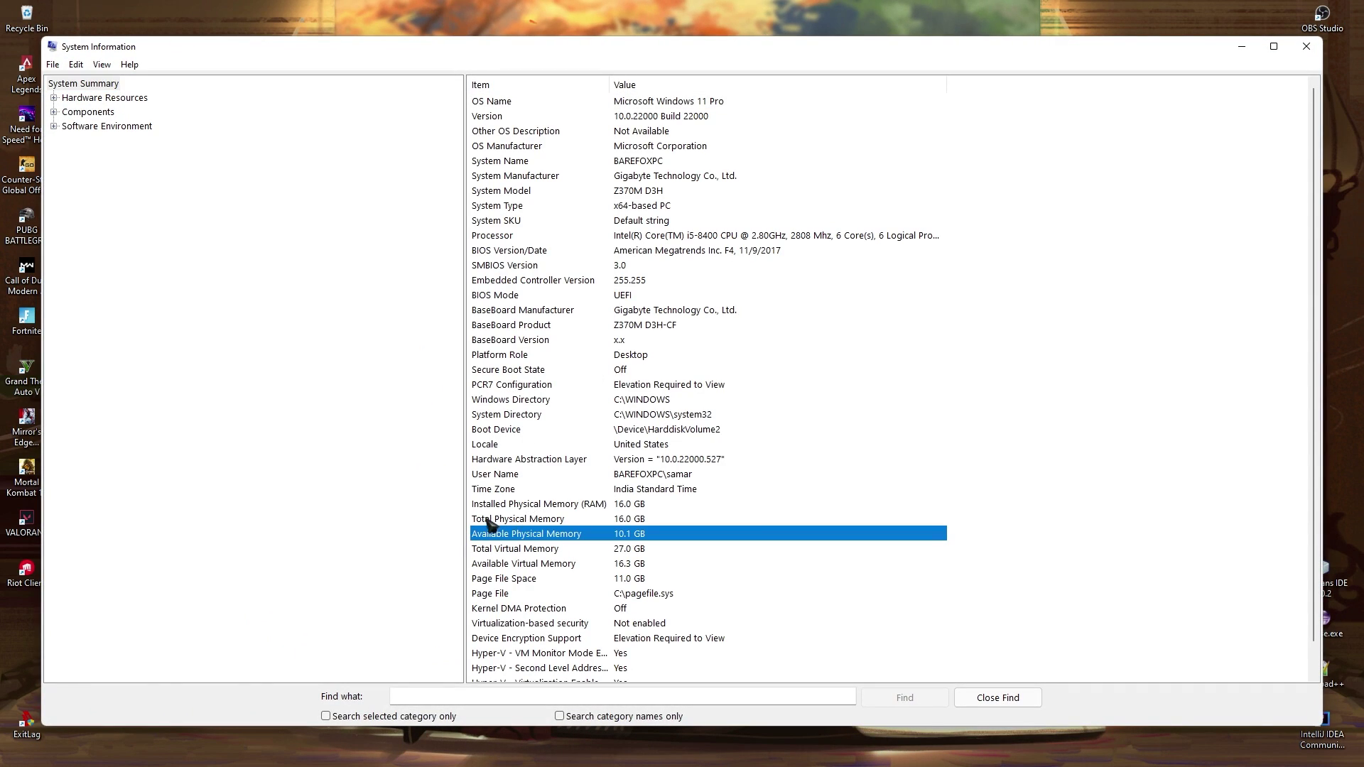
{"action": "left_click", "coordinate": [546, 523]}
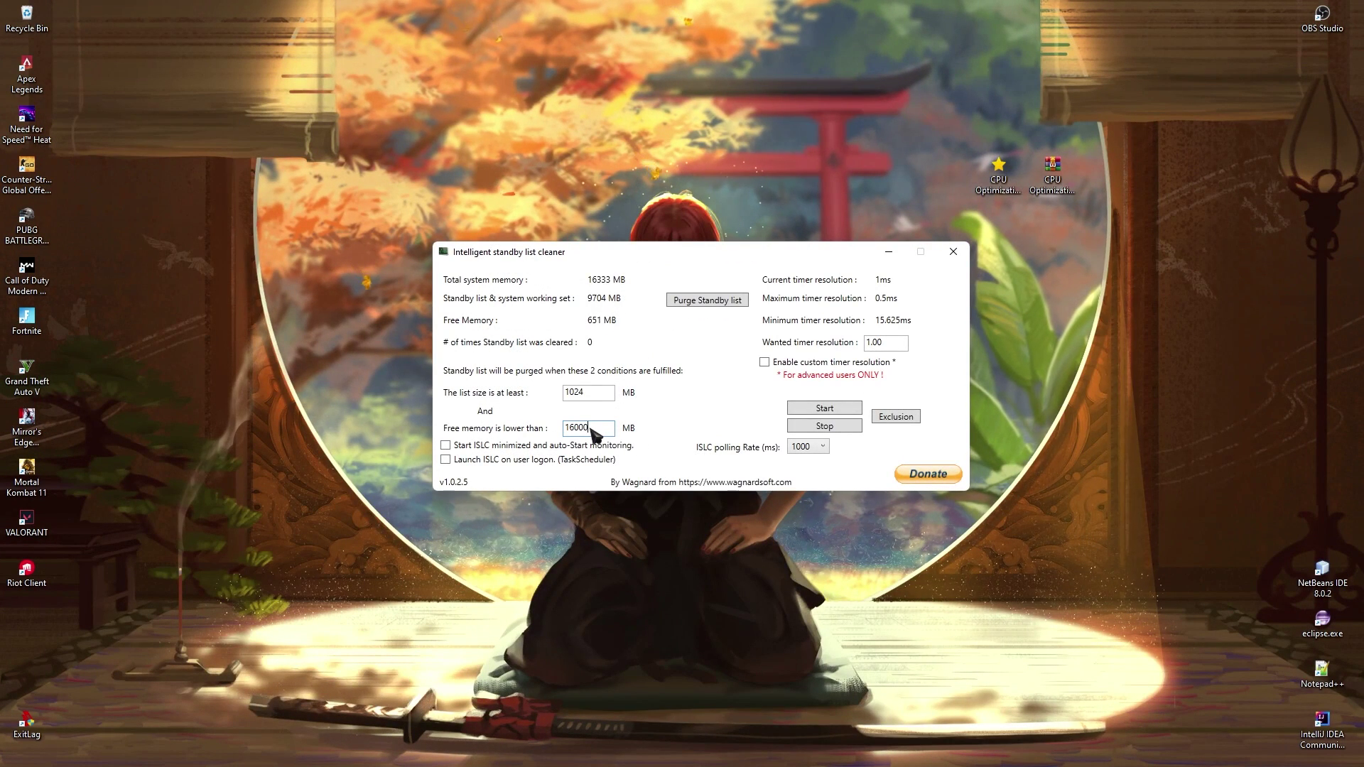
- Leave the 16000 MB threshold unchanged and set Wanted timer resolution to 0.50 ms
{"action": "left_click_drag", "start_coordinate": [593, 431], "coordinate": [571, 430]}
{"action": "left_click", "coordinate": [609, 427]}
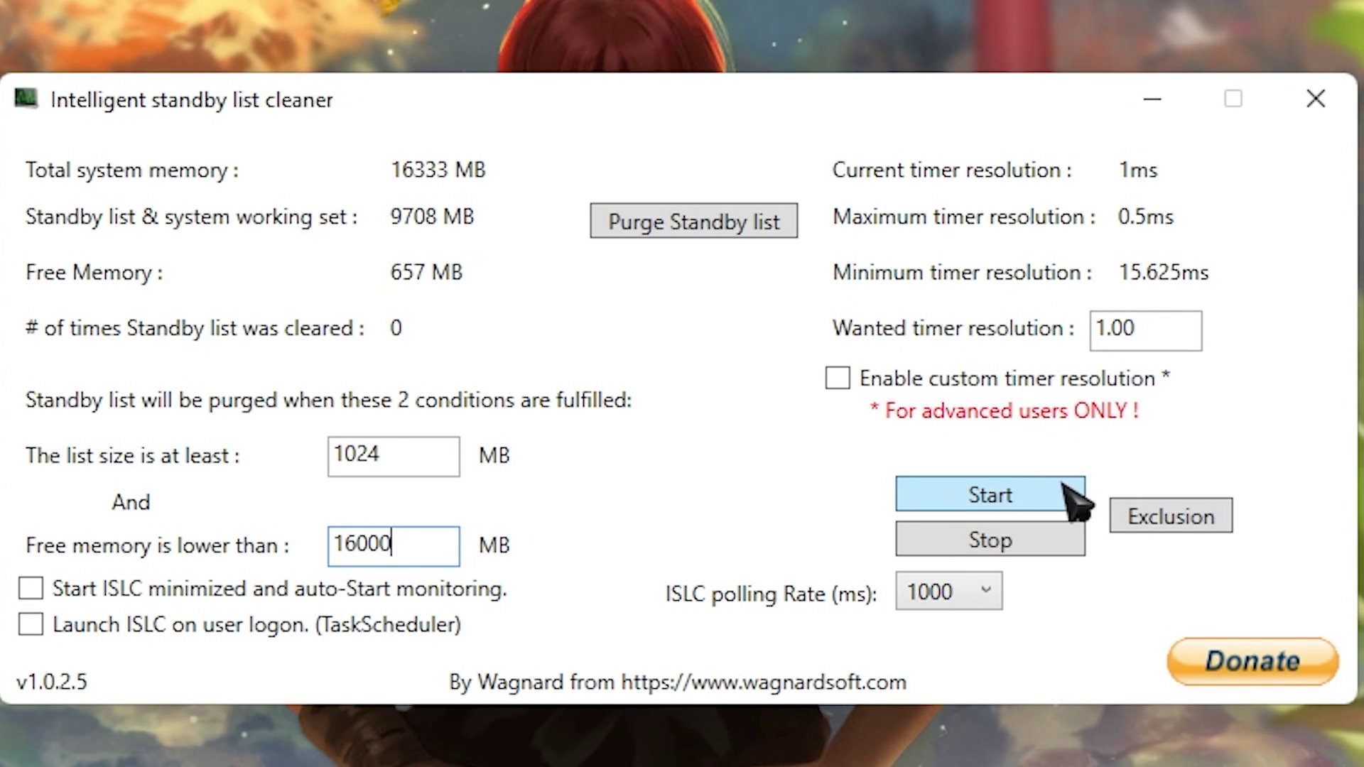
{"action": "left_click", "coordinate": [1172, 327]}
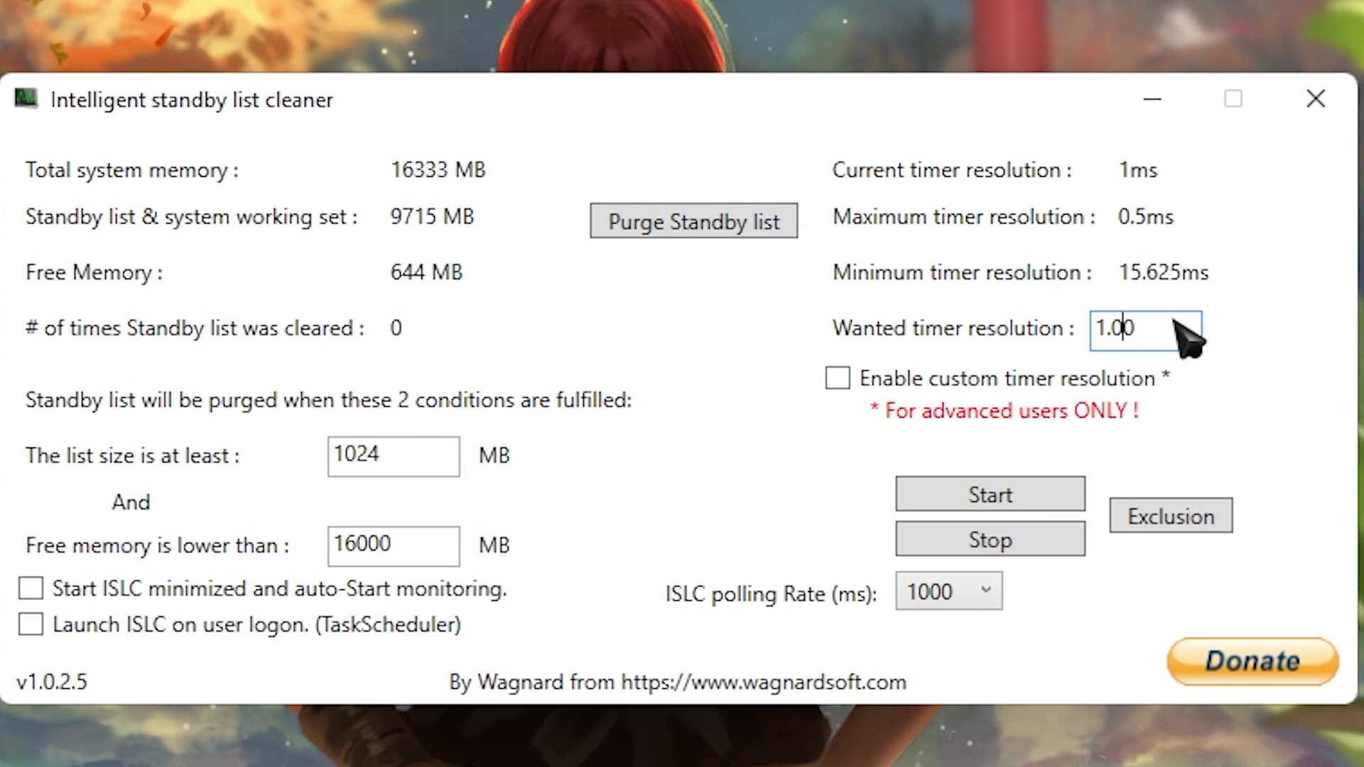
{"action": "type", "text": "0."}
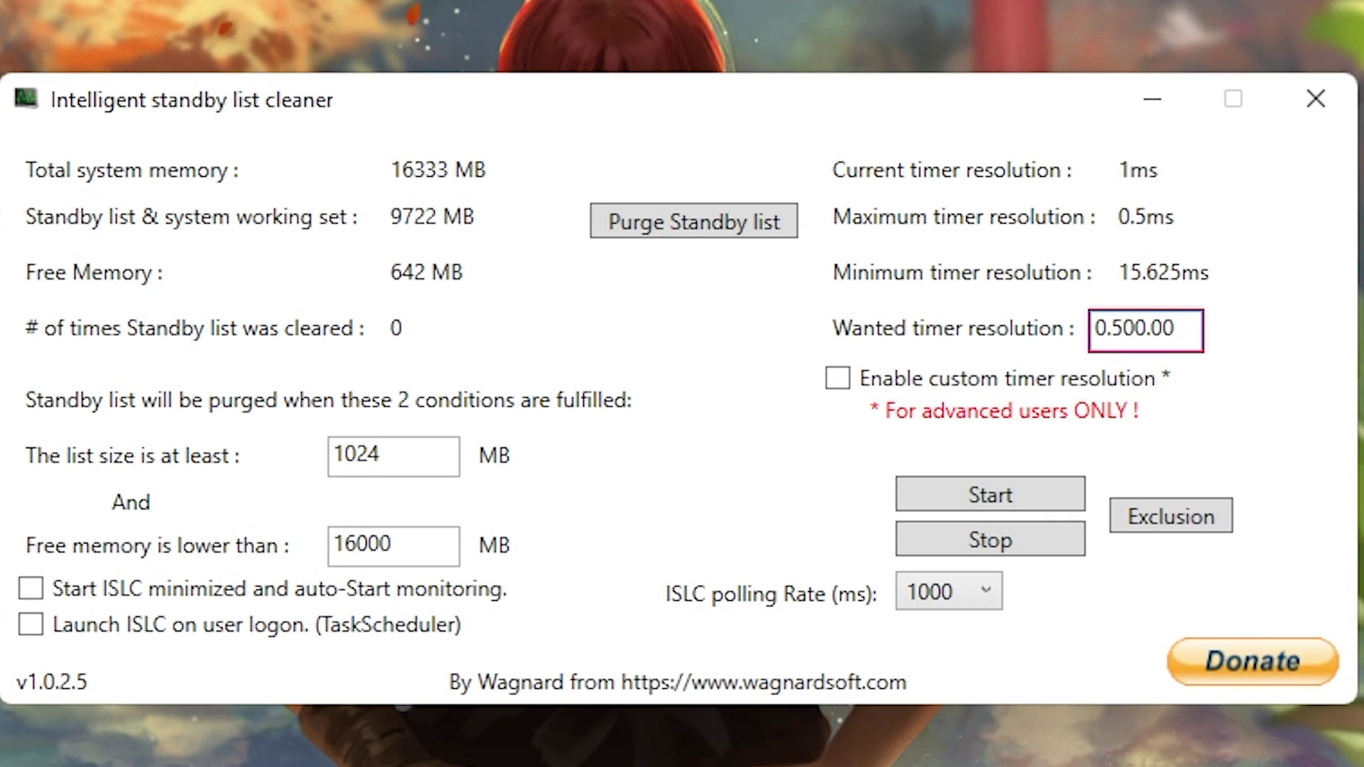
{"action": "type", "text": "50"}
{"action": "key", "text": "Delete"}
{"action": "key", "text": "Delete"}
{"action": "key", "text": "Delete"}
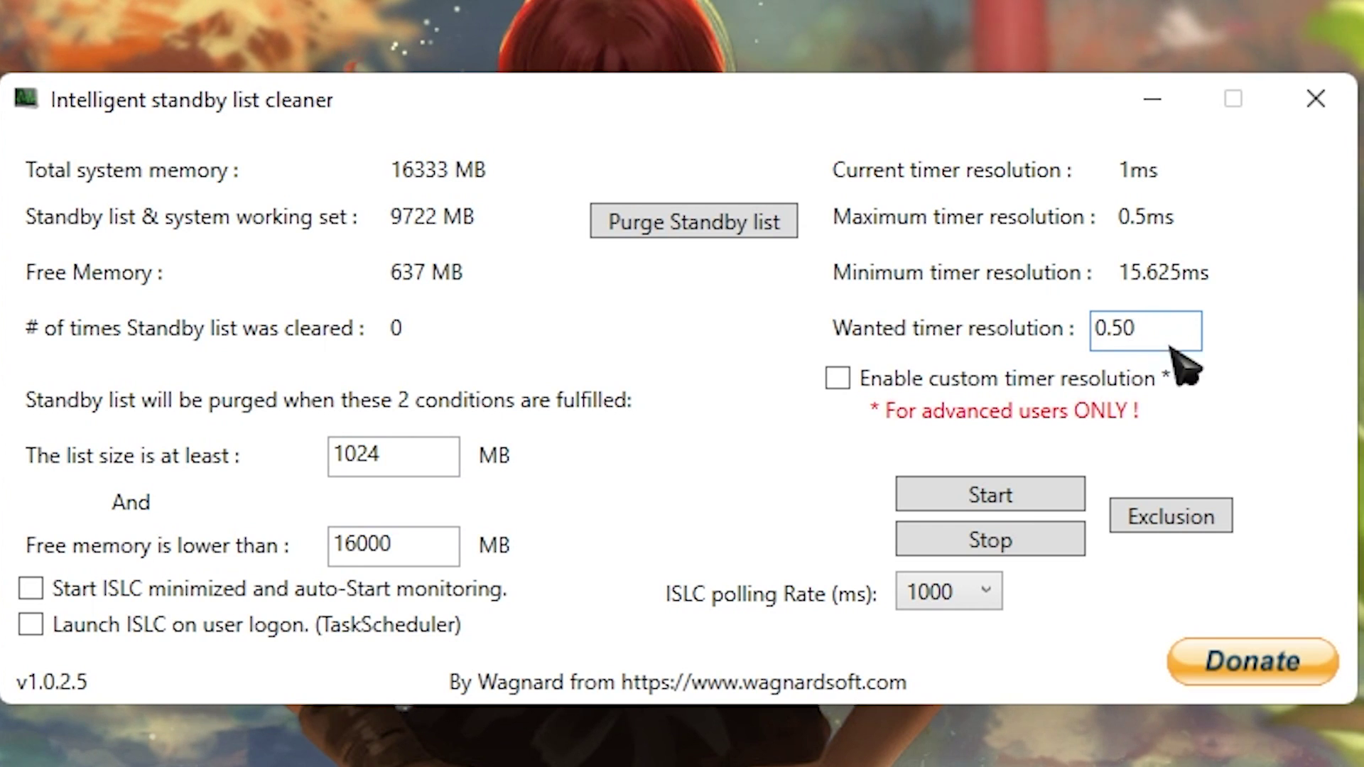
- Purge the standby list twice, keep 1000 ms polling, start monitoring, and minimize ISLC
{"action": "left_click", "coordinate": [731, 231]}
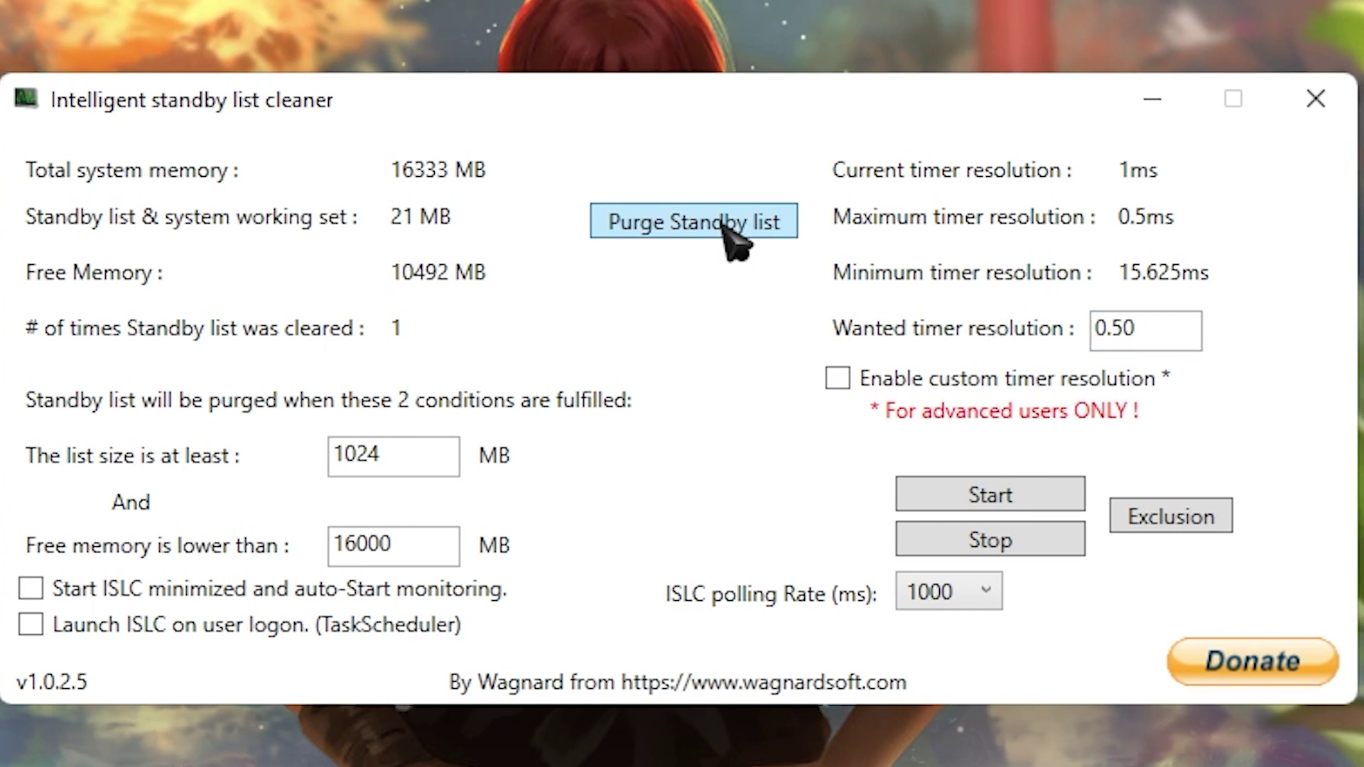
{"action": "left_click", "coordinate": [749, 224]}
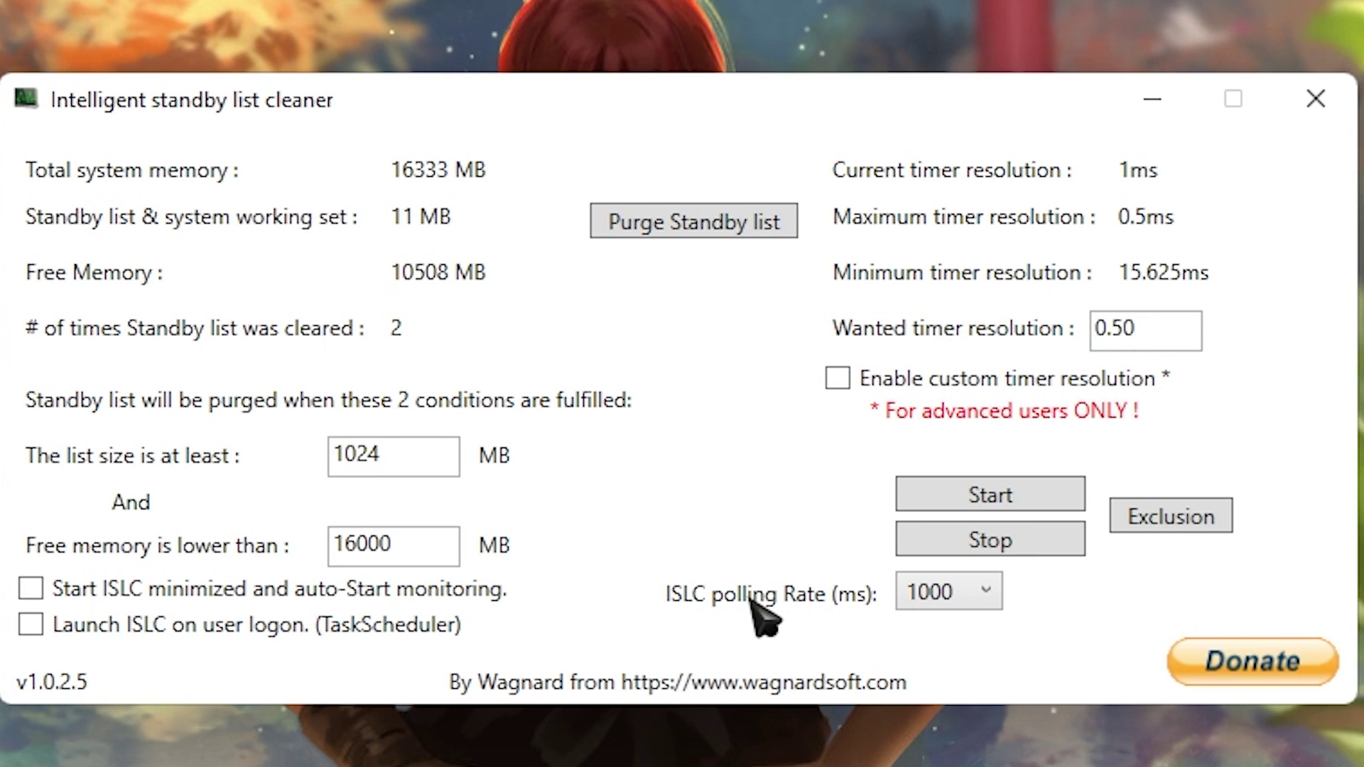
{"action": "left_click", "coordinate": [936, 611]}
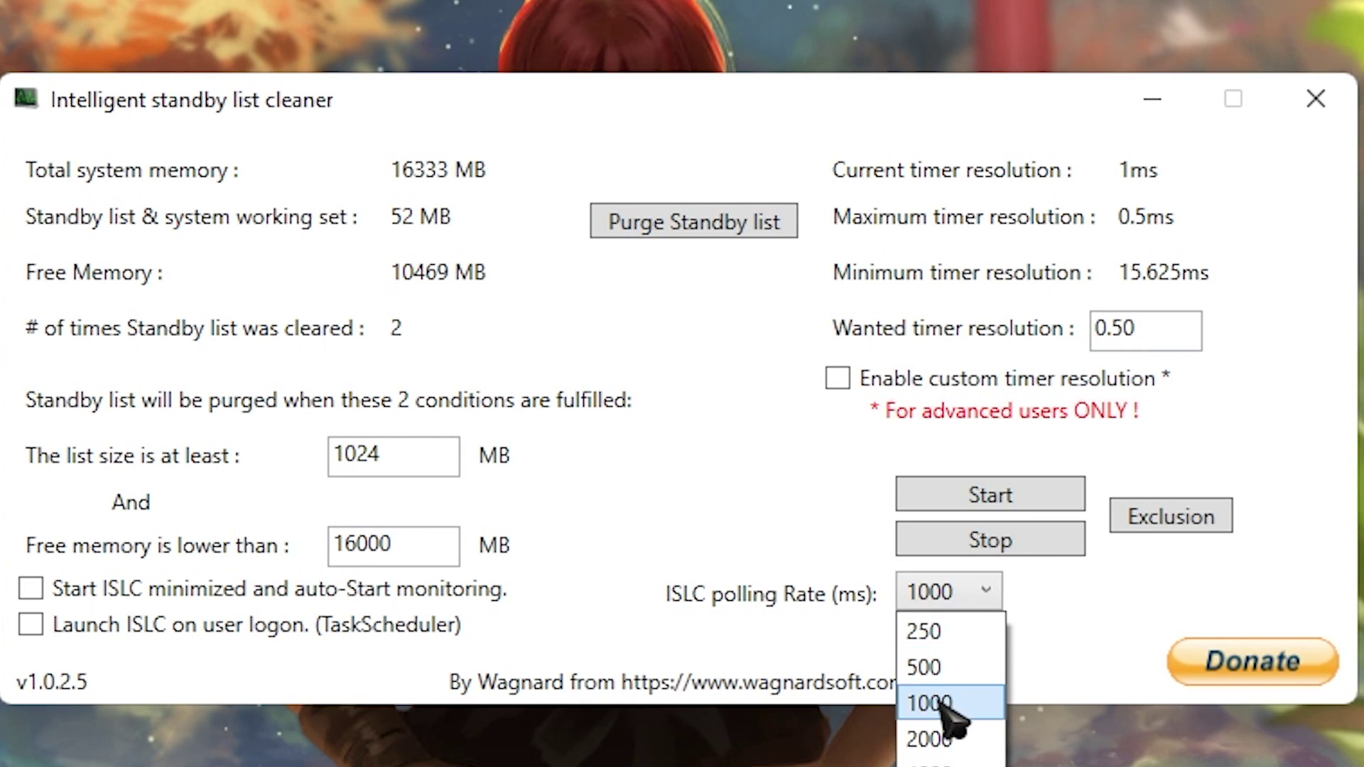
{"action": "left_click", "coordinate": [944, 702]}
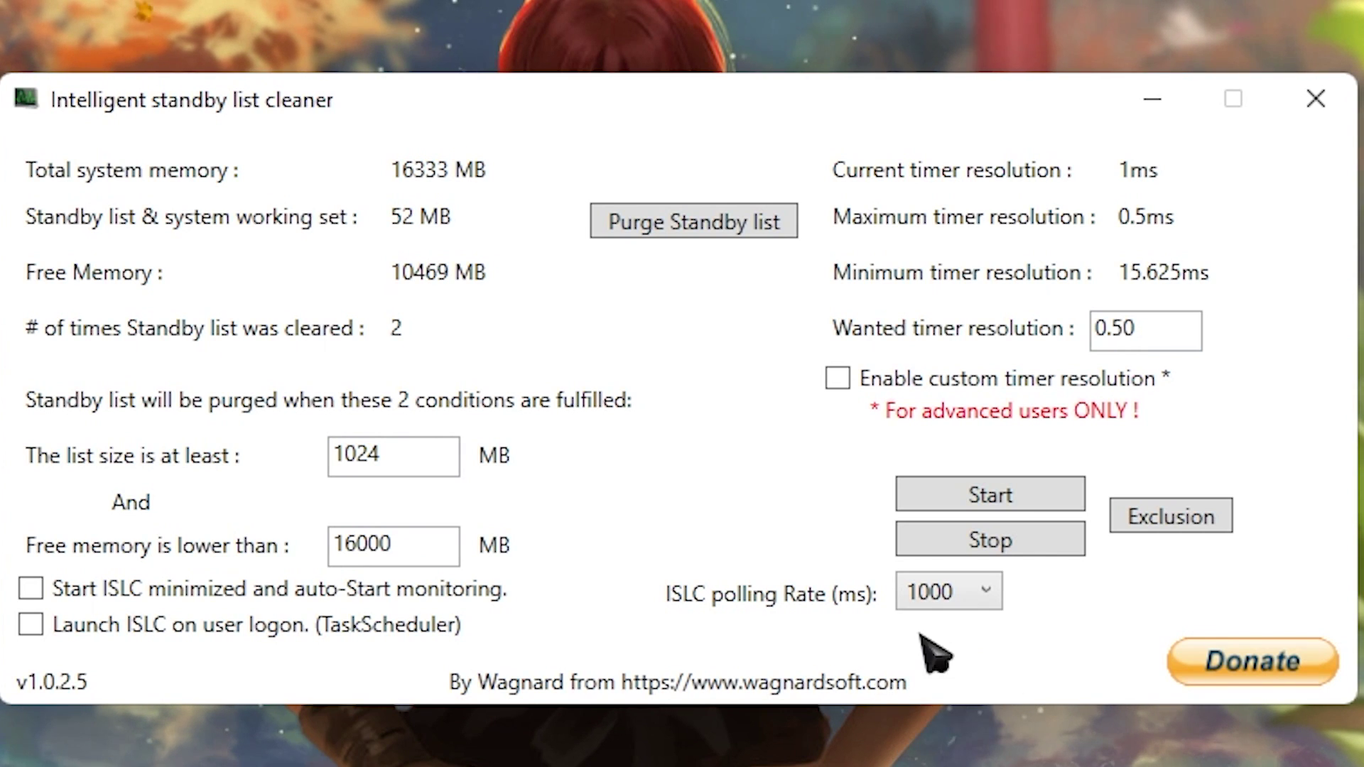
{"action": "left_click", "coordinate": [1009, 497]}
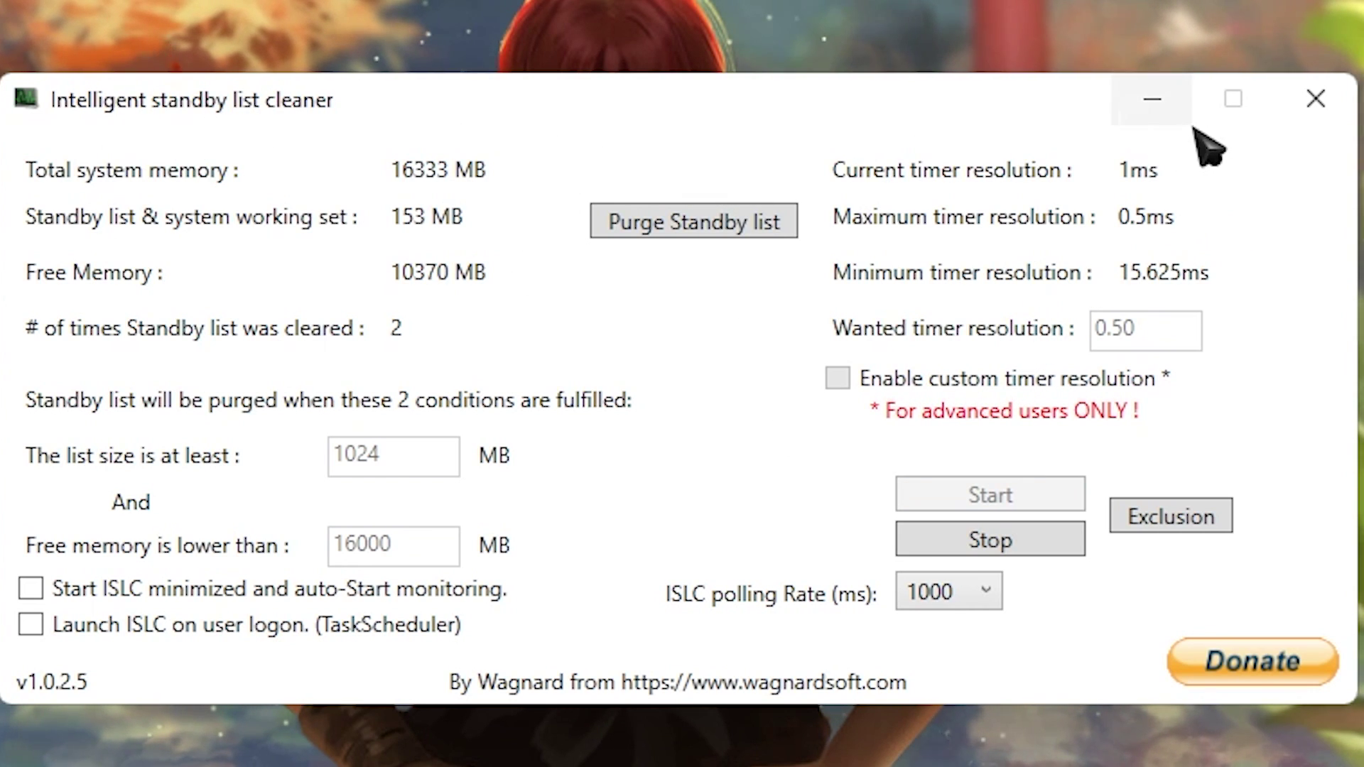
{"action": "left_click", "coordinate": [1152, 98]}
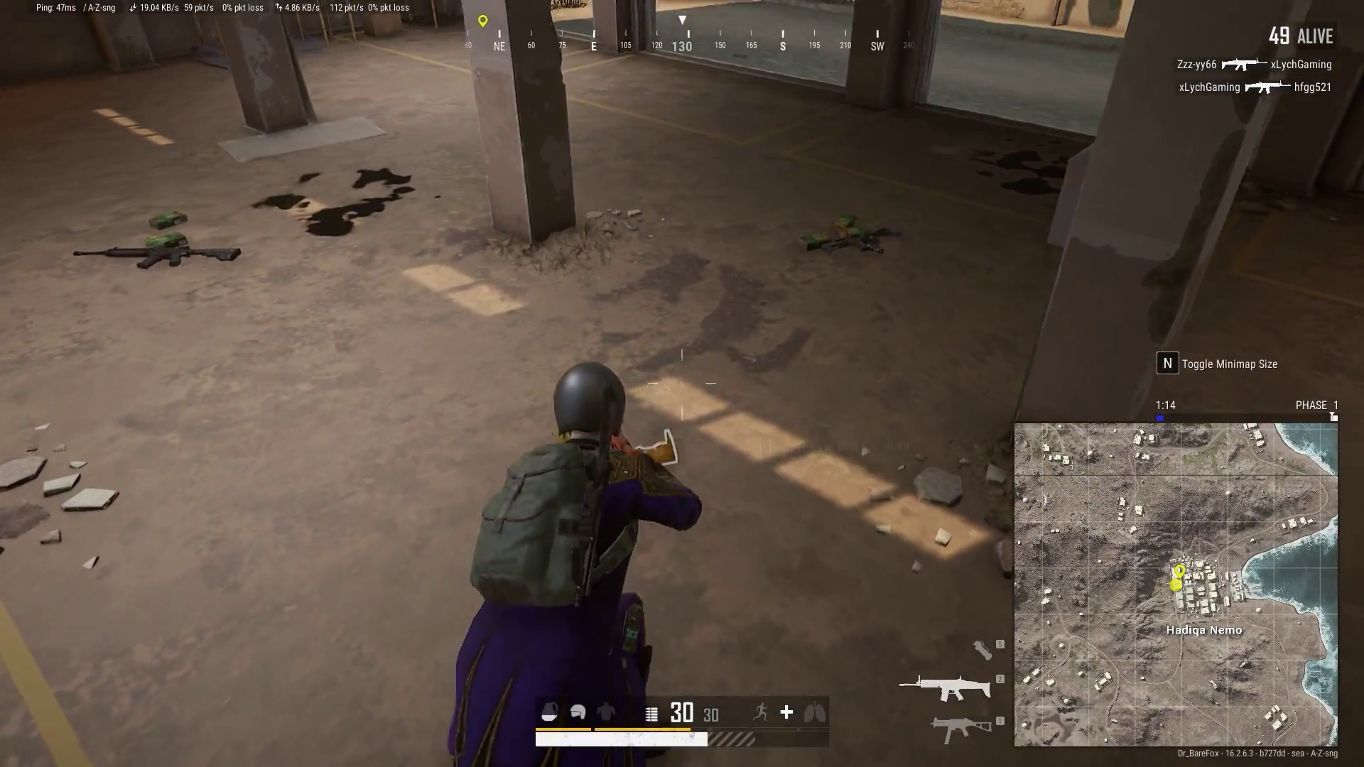
{"action": "key", "text": "w"}
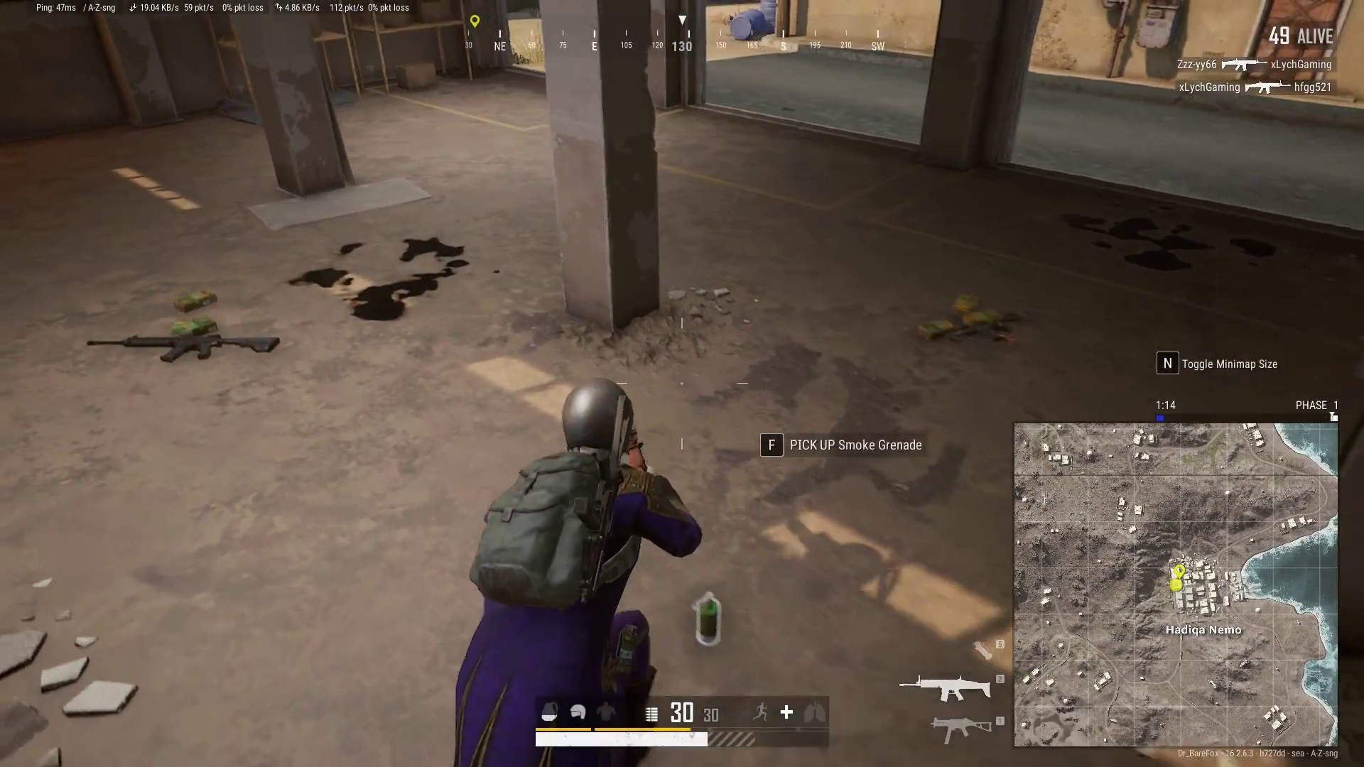